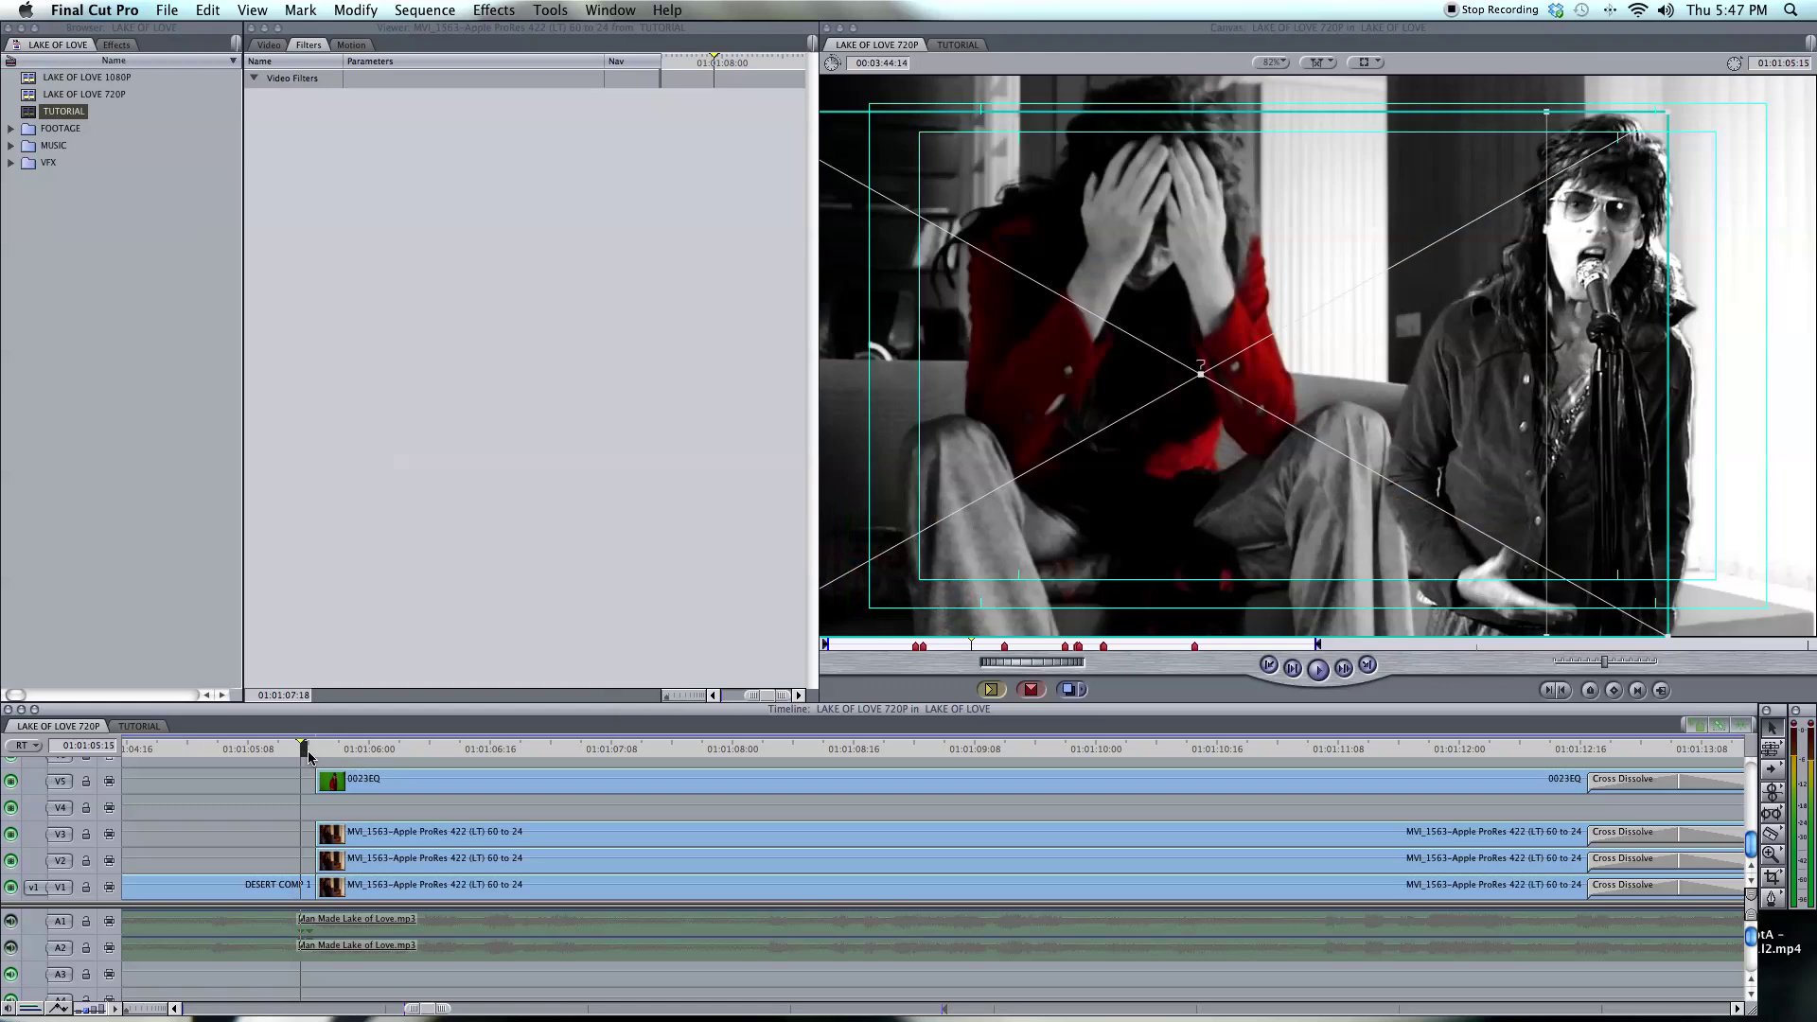
Play the finished black-and-white sequence to preview the red-jacket look.
{"action": "left_click", "coordinate": [308, 749]}
{"action": "key", "text": "space"}
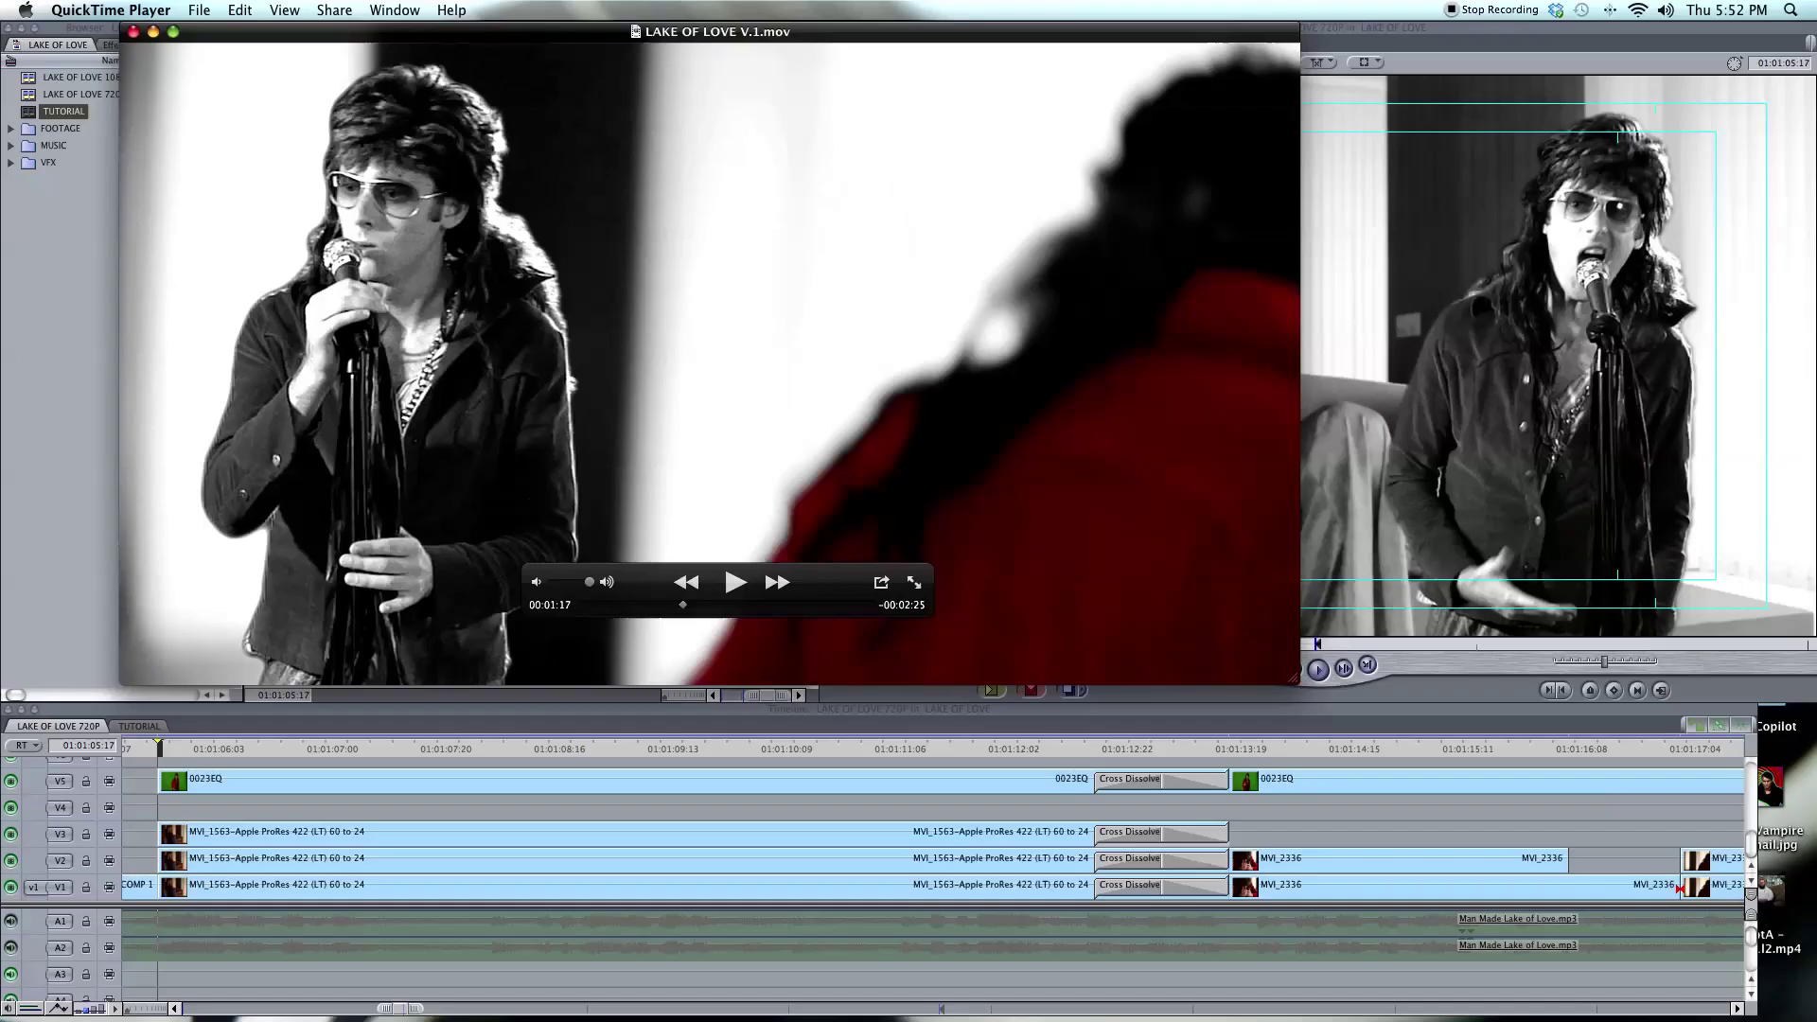
Close the movie, play the untreated couch shot, park at 01:01:08:00, and open MVI_1563.
{"action": "left_click", "coordinate": [133, 30]}
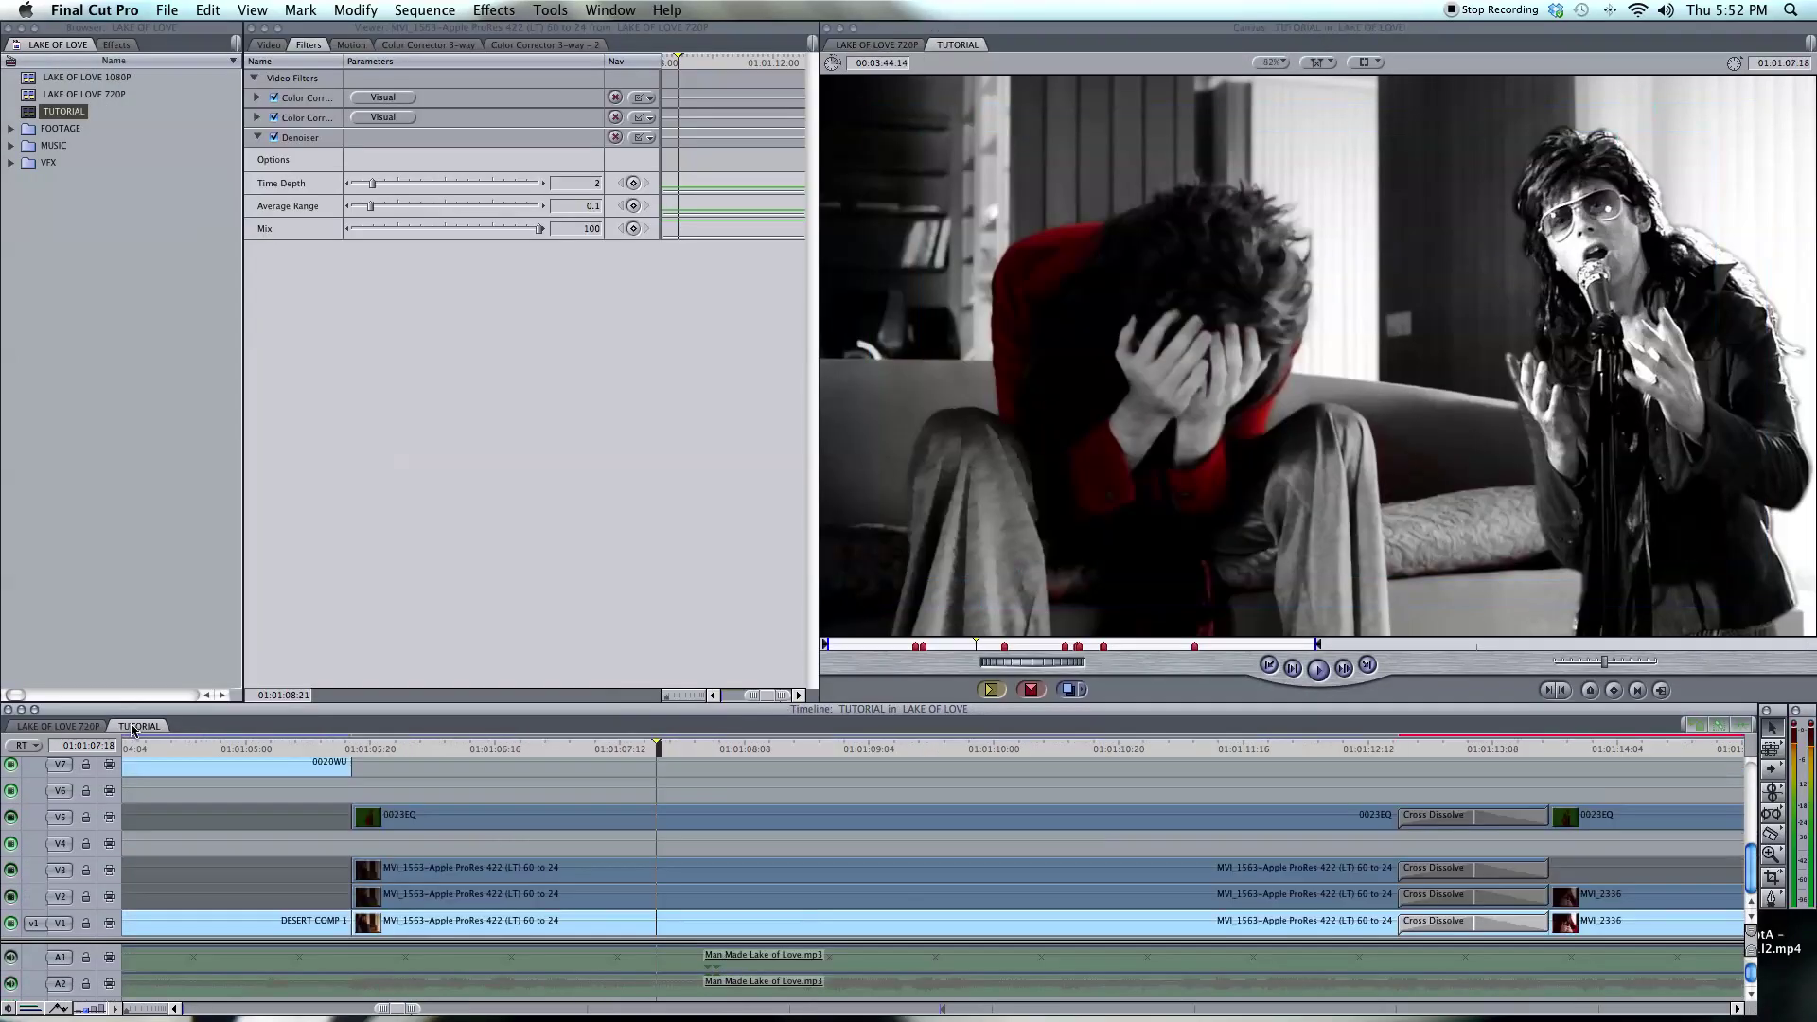
{"action": "left_click", "coordinate": [433, 748]}
{"action": "mouse_move", "coordinate": [432, 748]}
{"action": "left_mouse_down"}
{"action": "mouse_move", "coordinate": [651, 751]}
{"action": "mouse_move", "coordinate": [371, 751]}
{"action": "left_mouse_up"}
{"action": "key", "text": "space"}
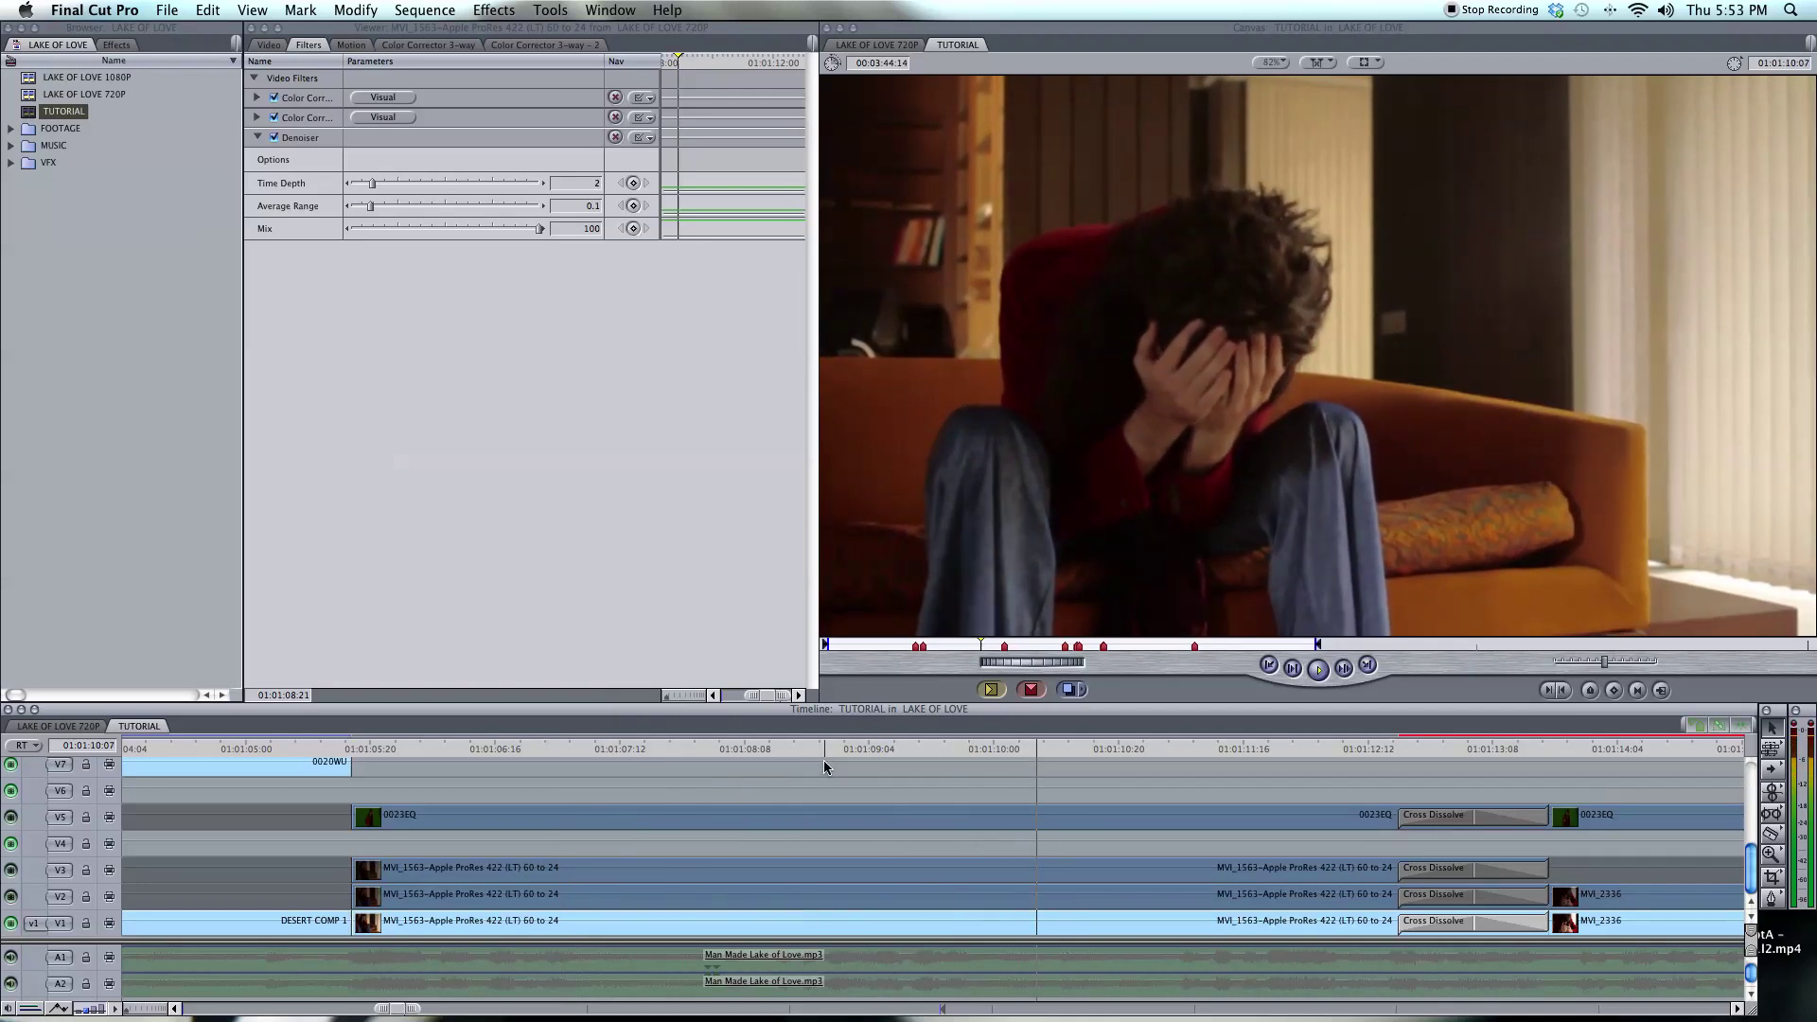
{"action": "left_click", "coordinate": [693, 749]}
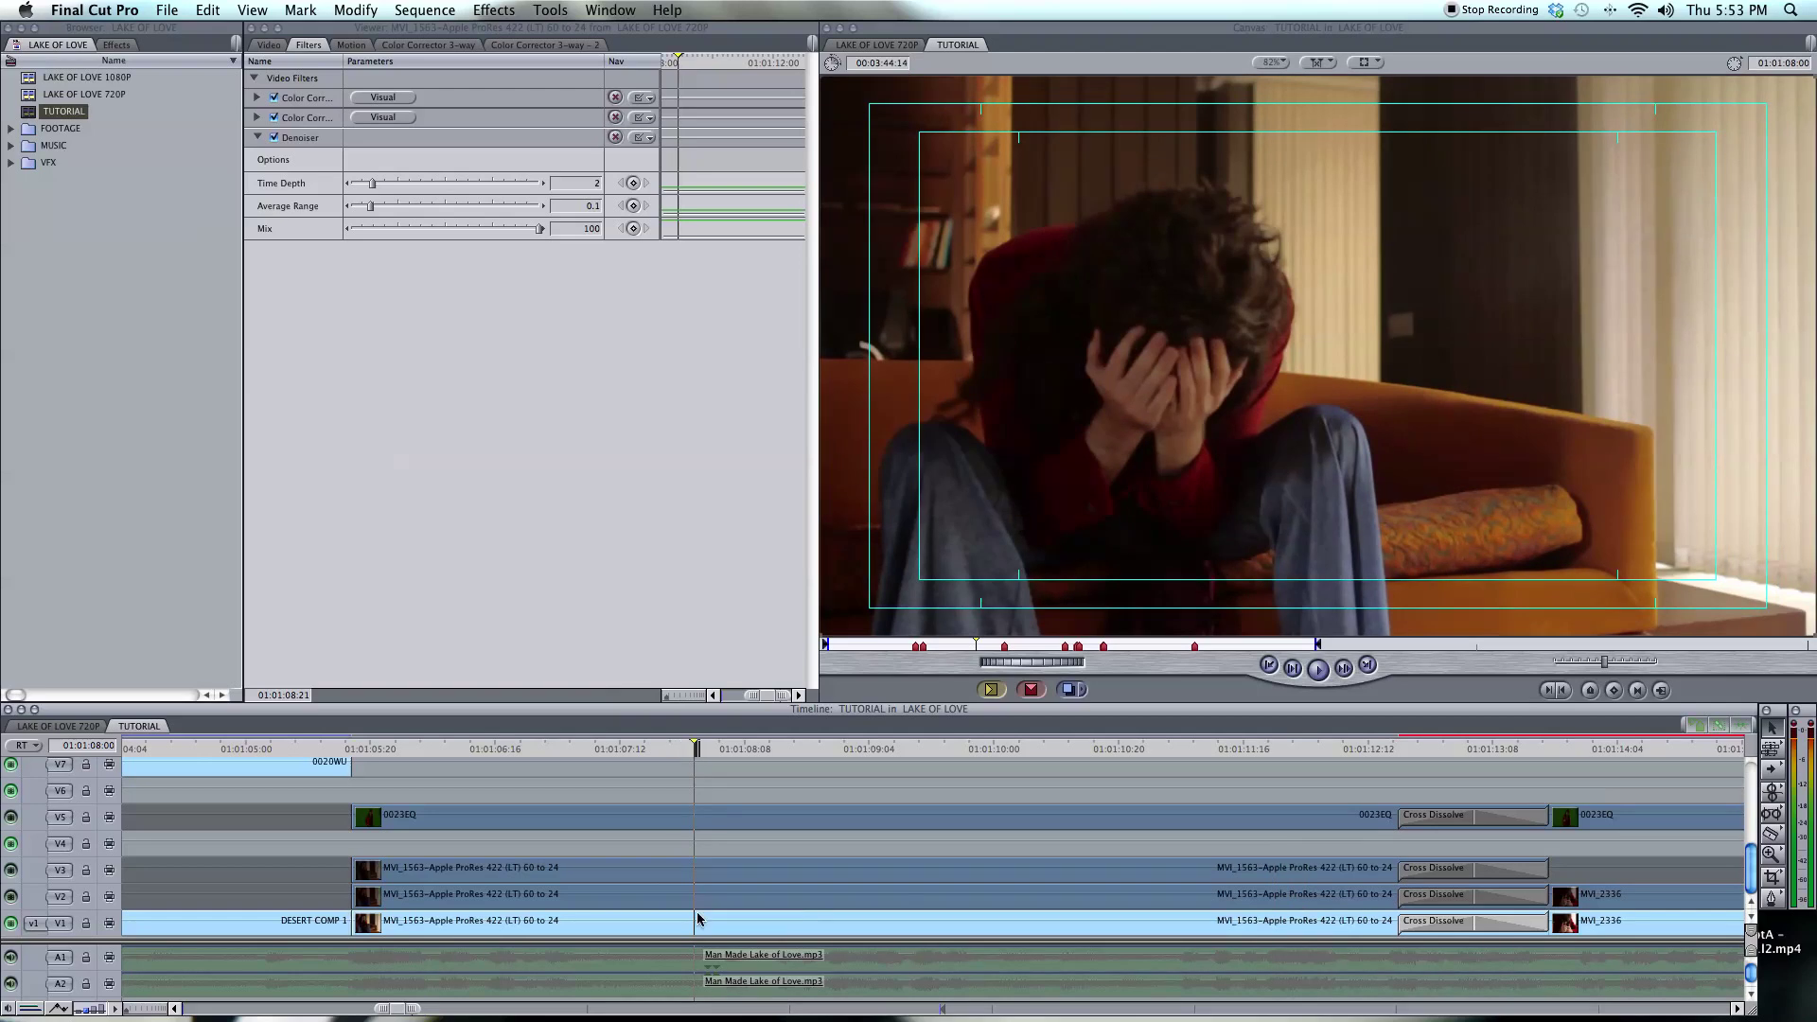
{"action": "double_click", "coordinate": [698, 918]}
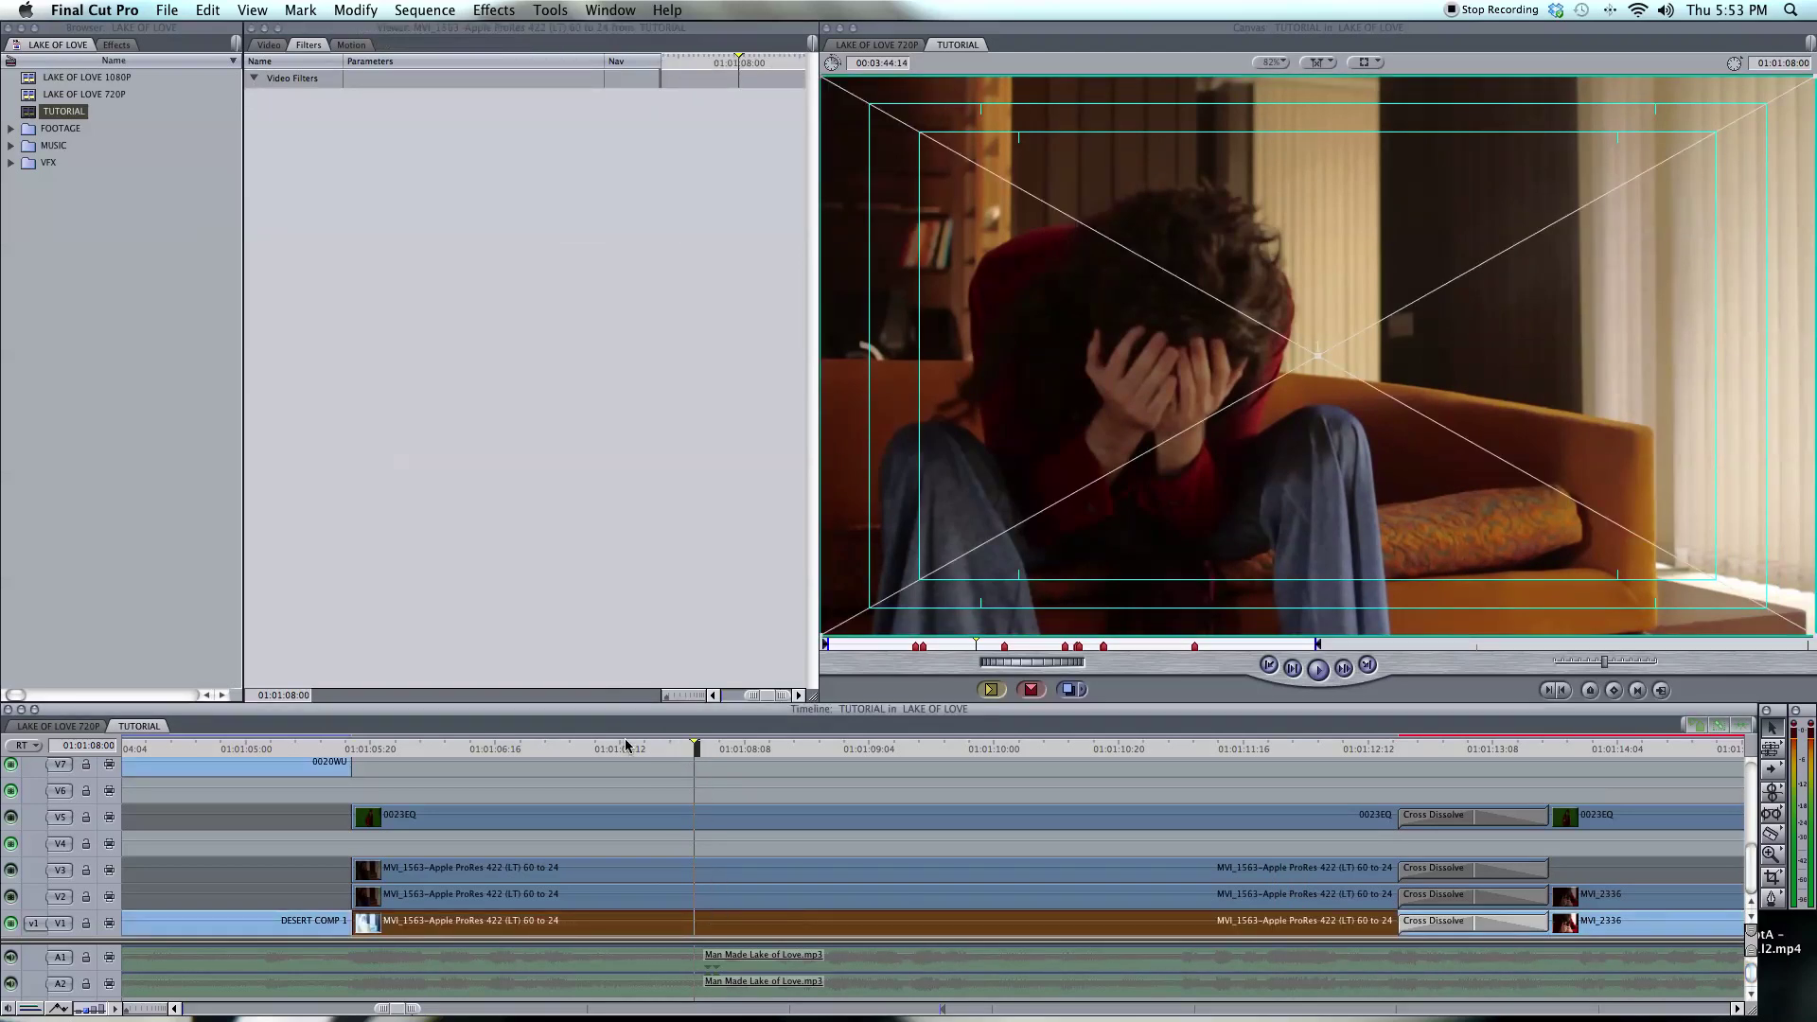
Replay the couch shot, park at 01:01:08:11, and show the video filters library.
{"action": "left_click_drag", "start_coordinate": [629, 749], "coordinate": [347, 749]}
{"action": "key", "text": "space"}
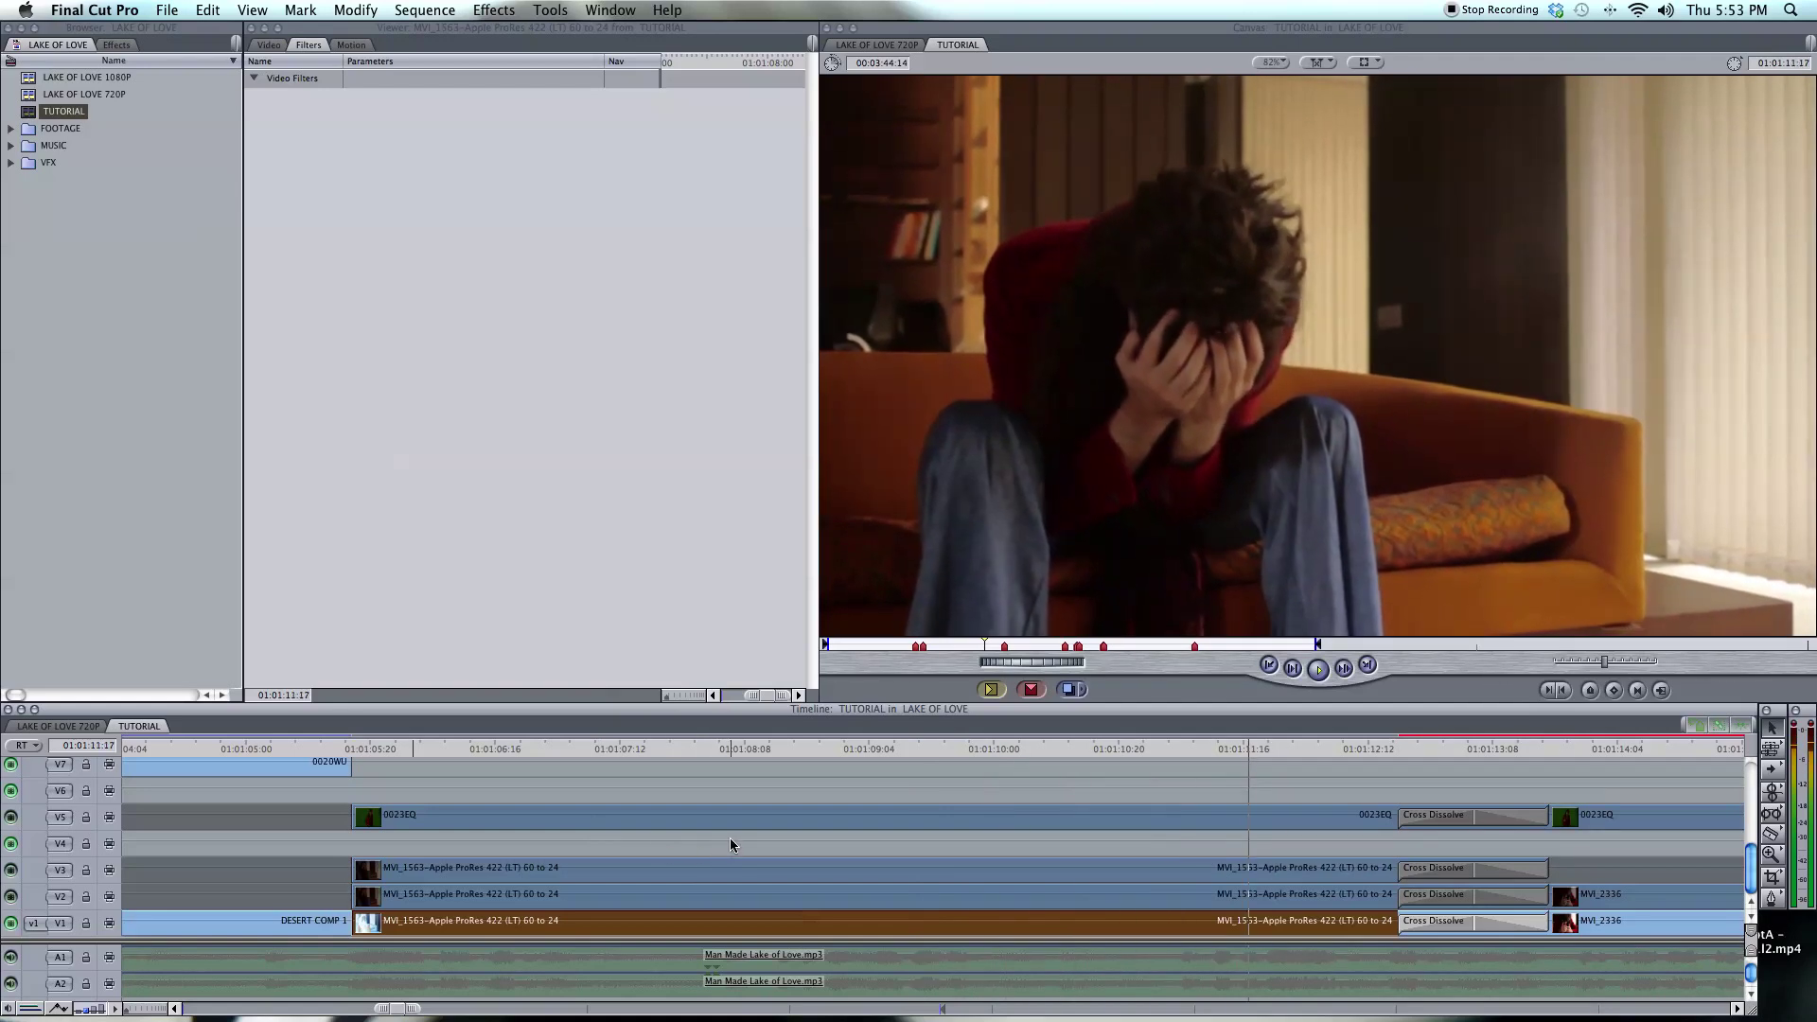
{"action": "key", "text": "space"}
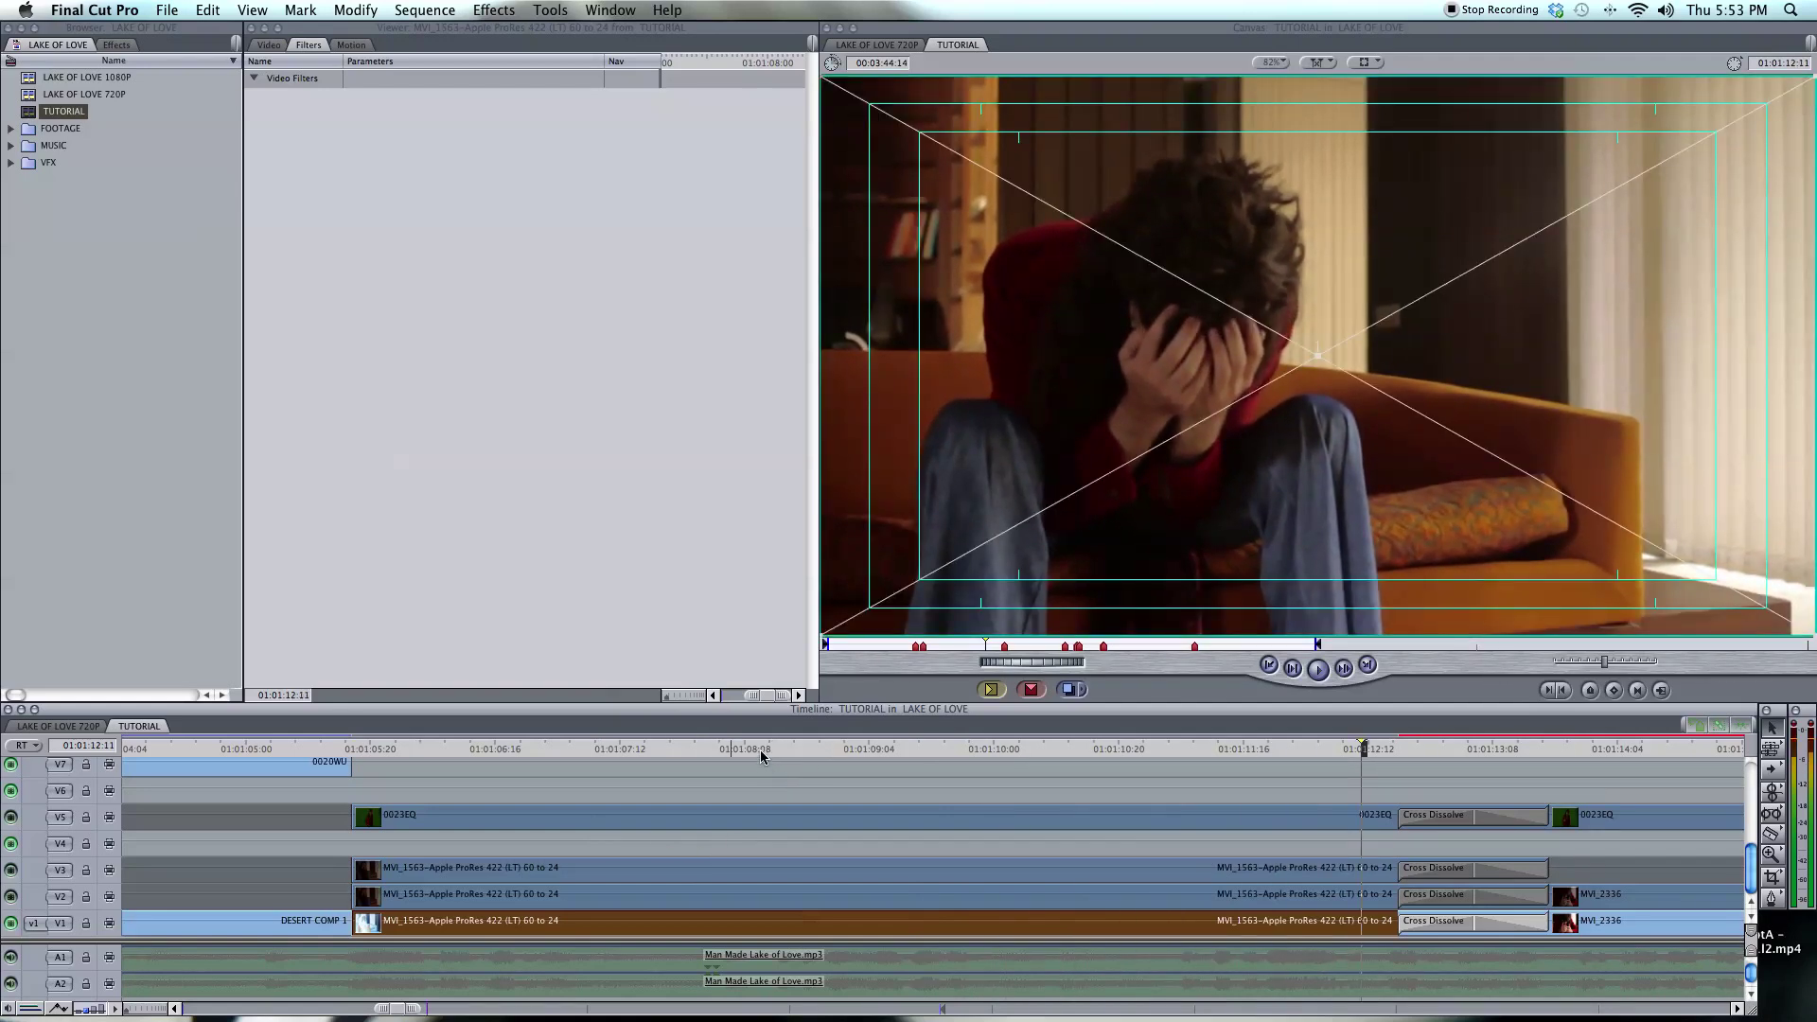
{"action": "left_click", "coordinate": [762, 752]}
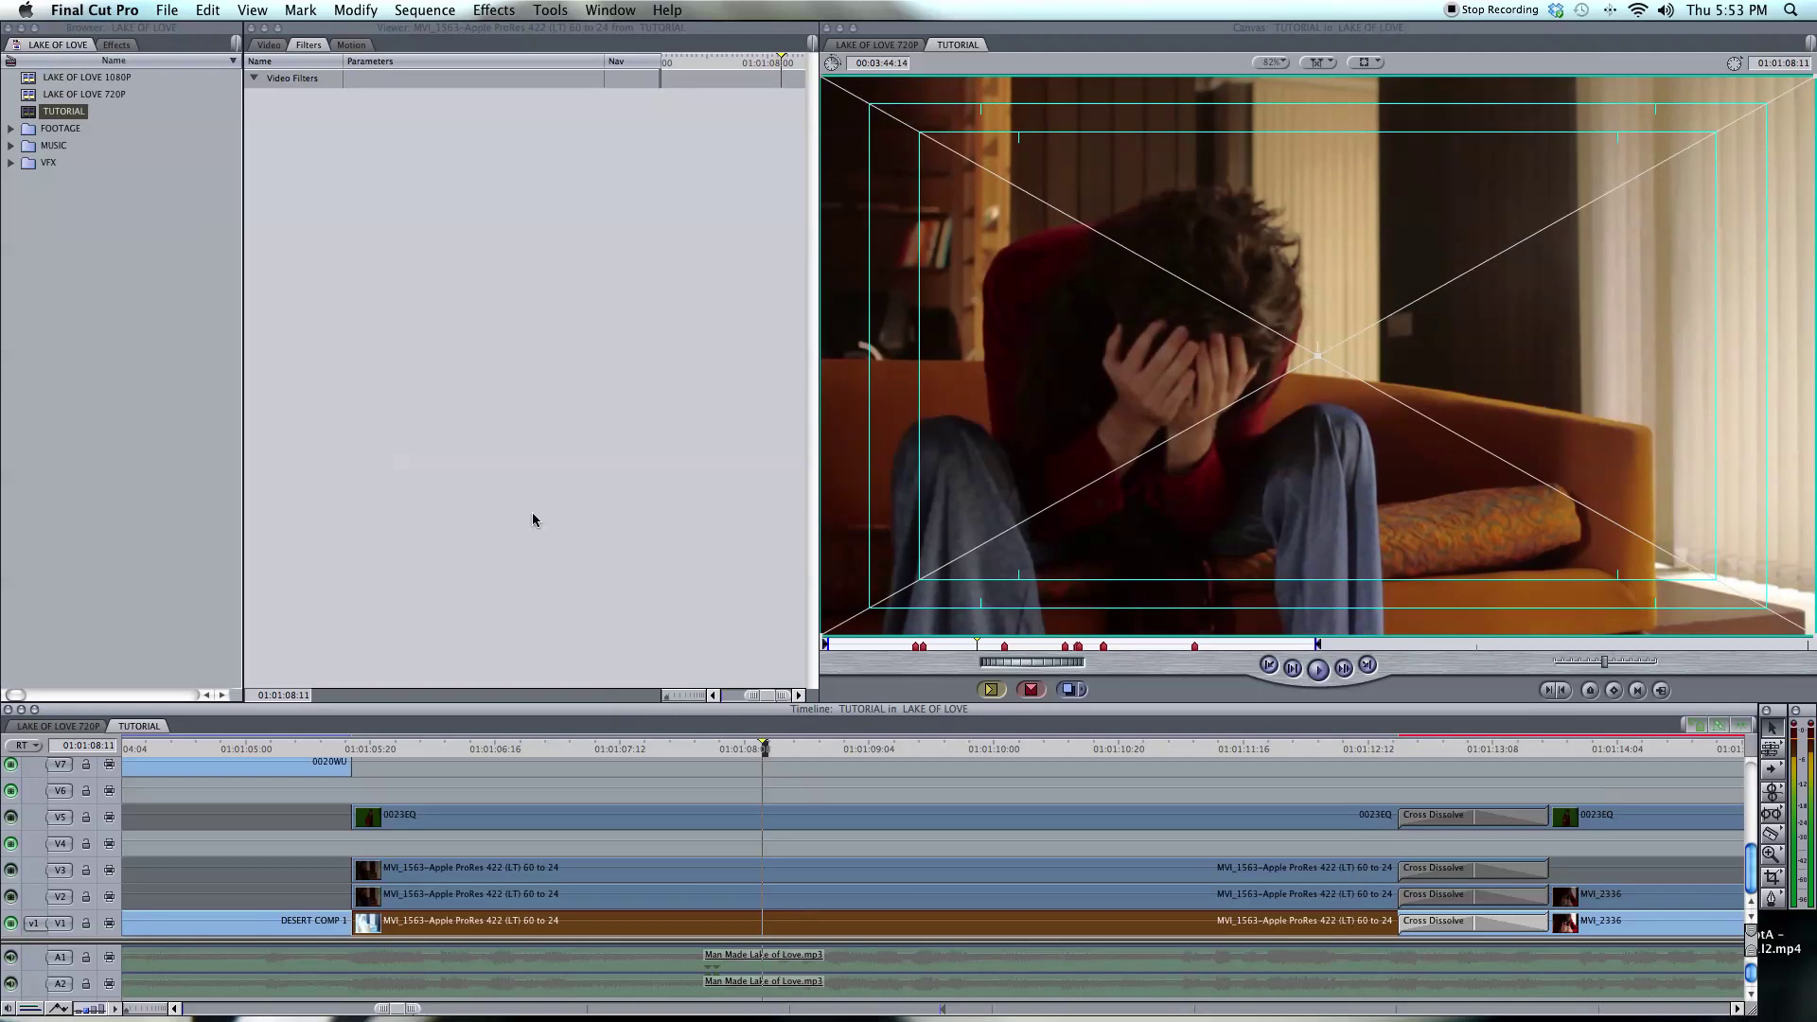
{"action": "left_click", "coordinate": [116, 45]}
Add Color Corrector 3-way from Color Correction to MVI_1563 and show its controls.
{"action": "left_click", "coordinate": [11, 110]}
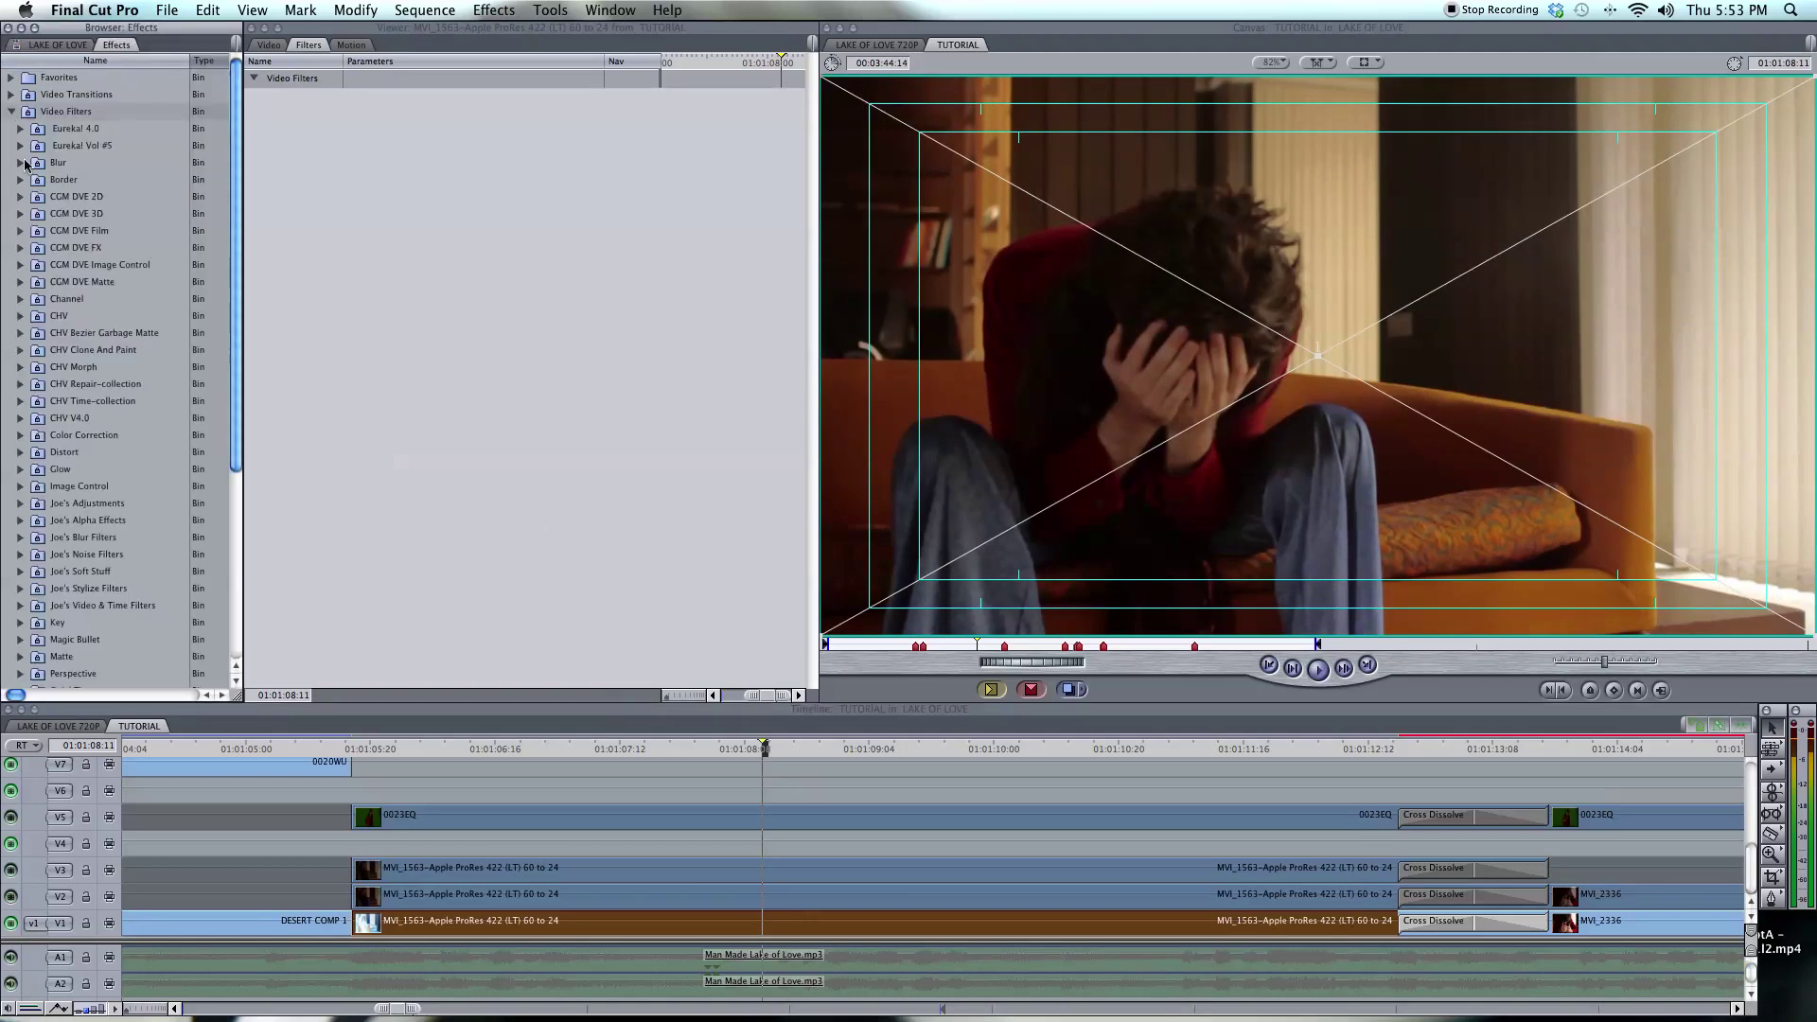
{"action": "scroll", "coordinate": [38, 350], "scroll_direction": "down", "scroll_amount": 5}
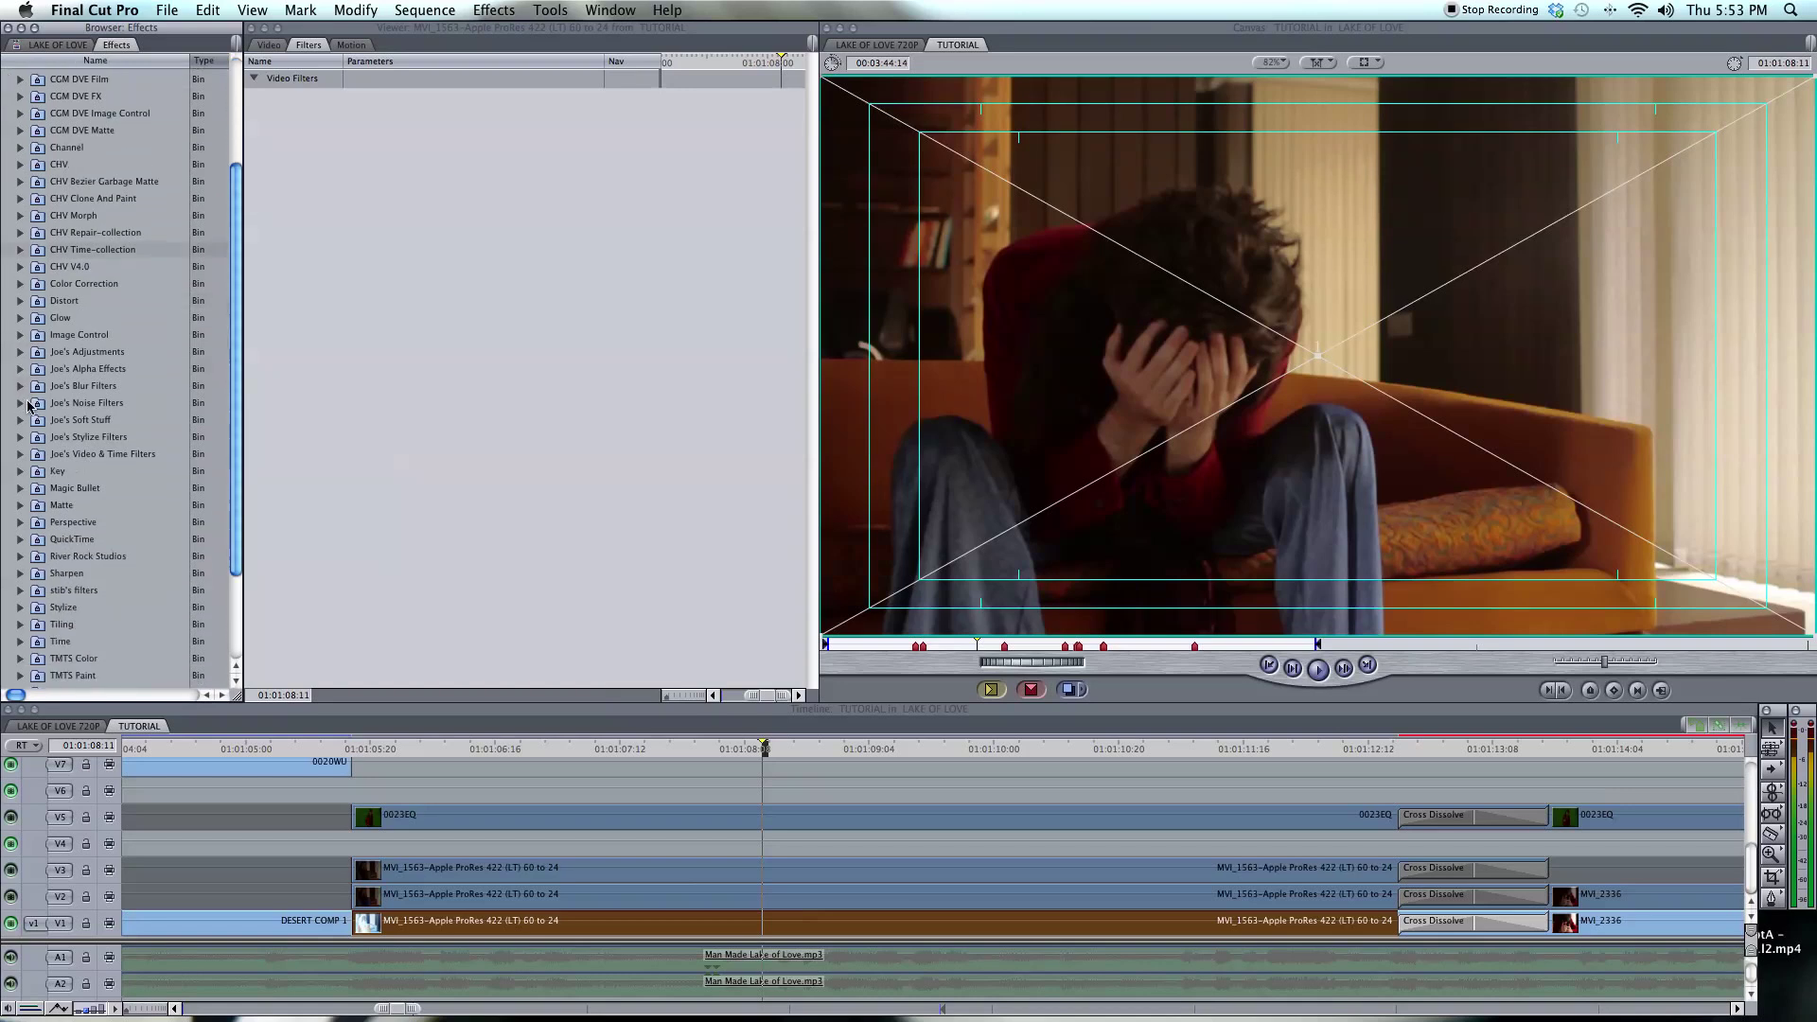
{"action": "left_click", "coordinate": [21, 283]}
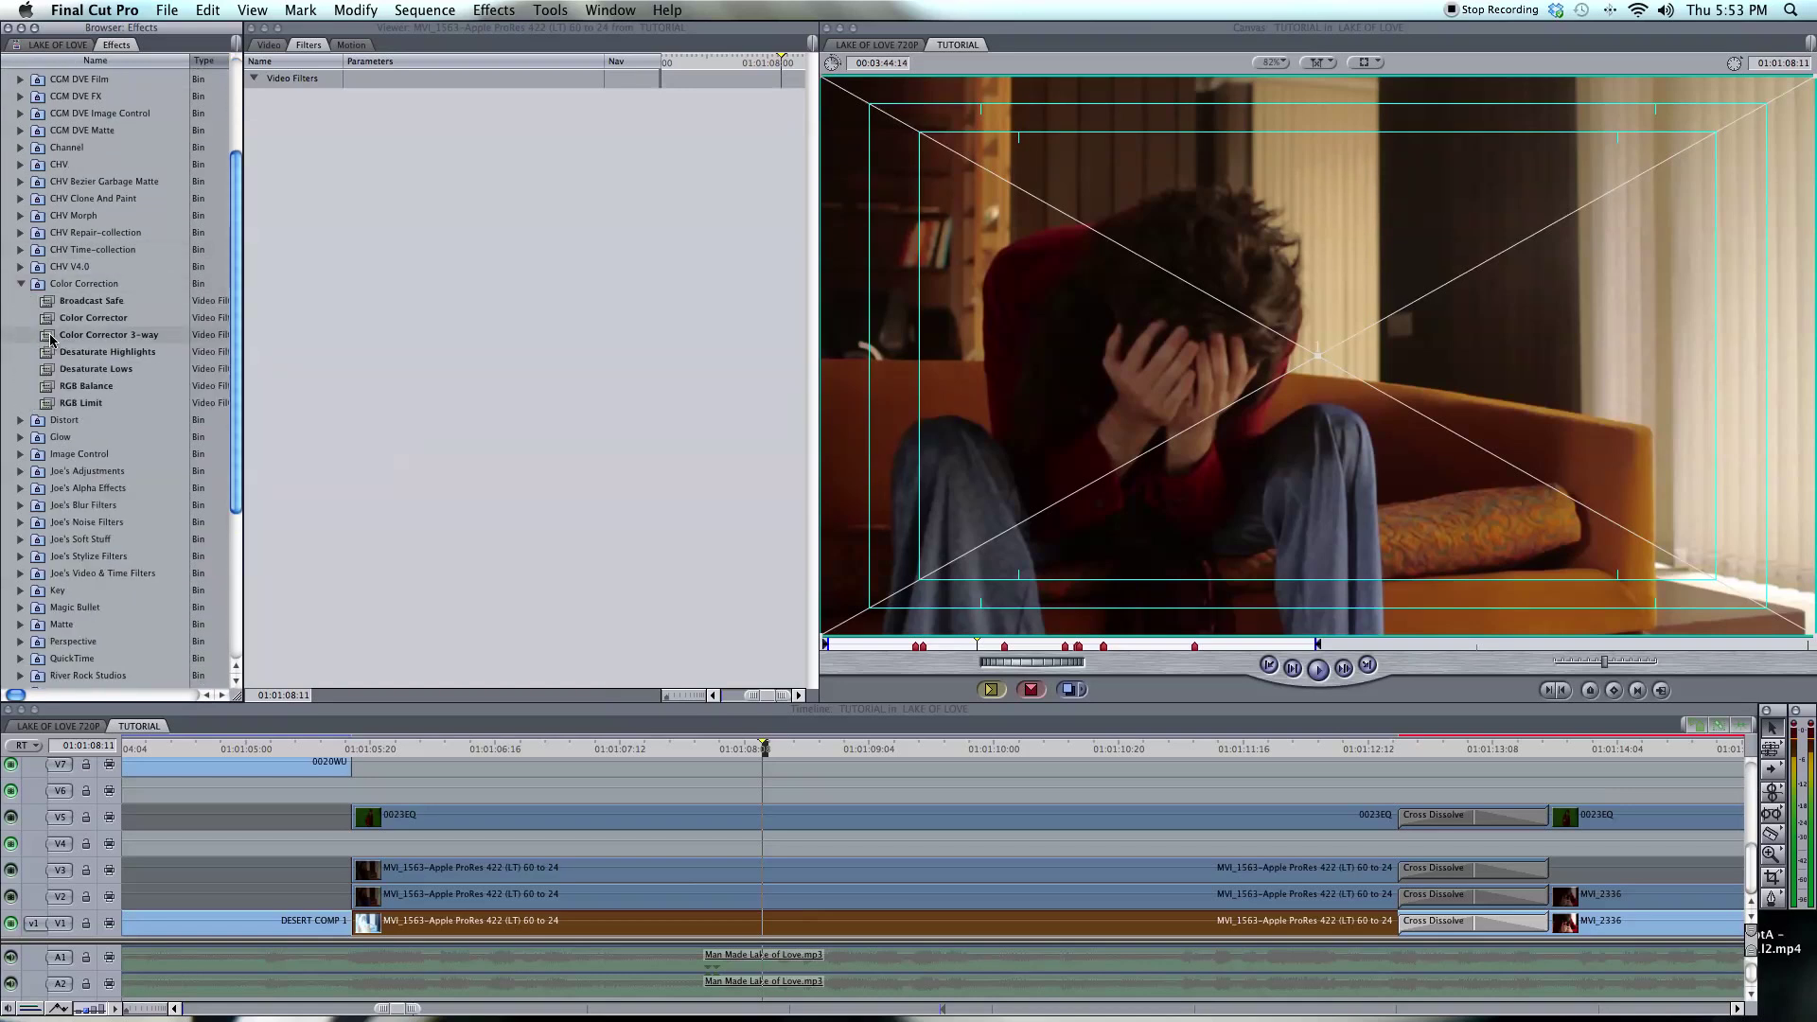
{"action": "left_click_drag", "start_coordinate": [51, 338], "coordinate": [660, 922]}
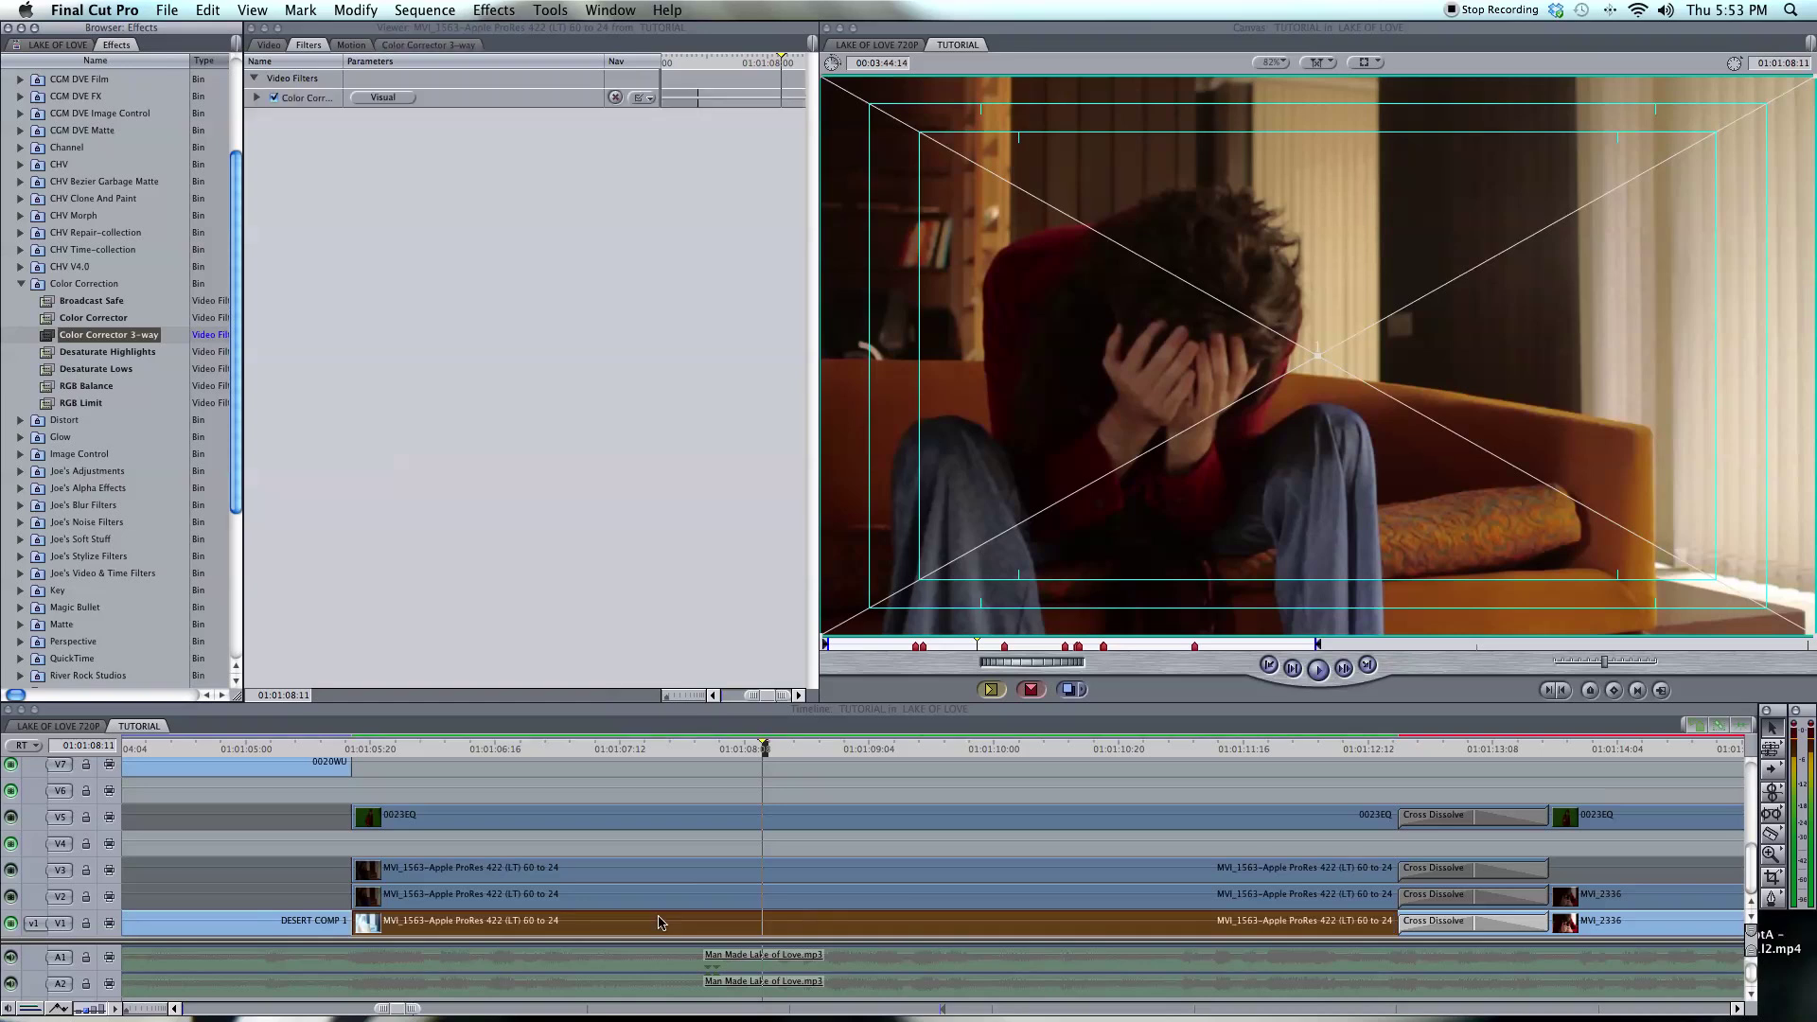
{"action": "left_click", "coordinate": [432, 46]}
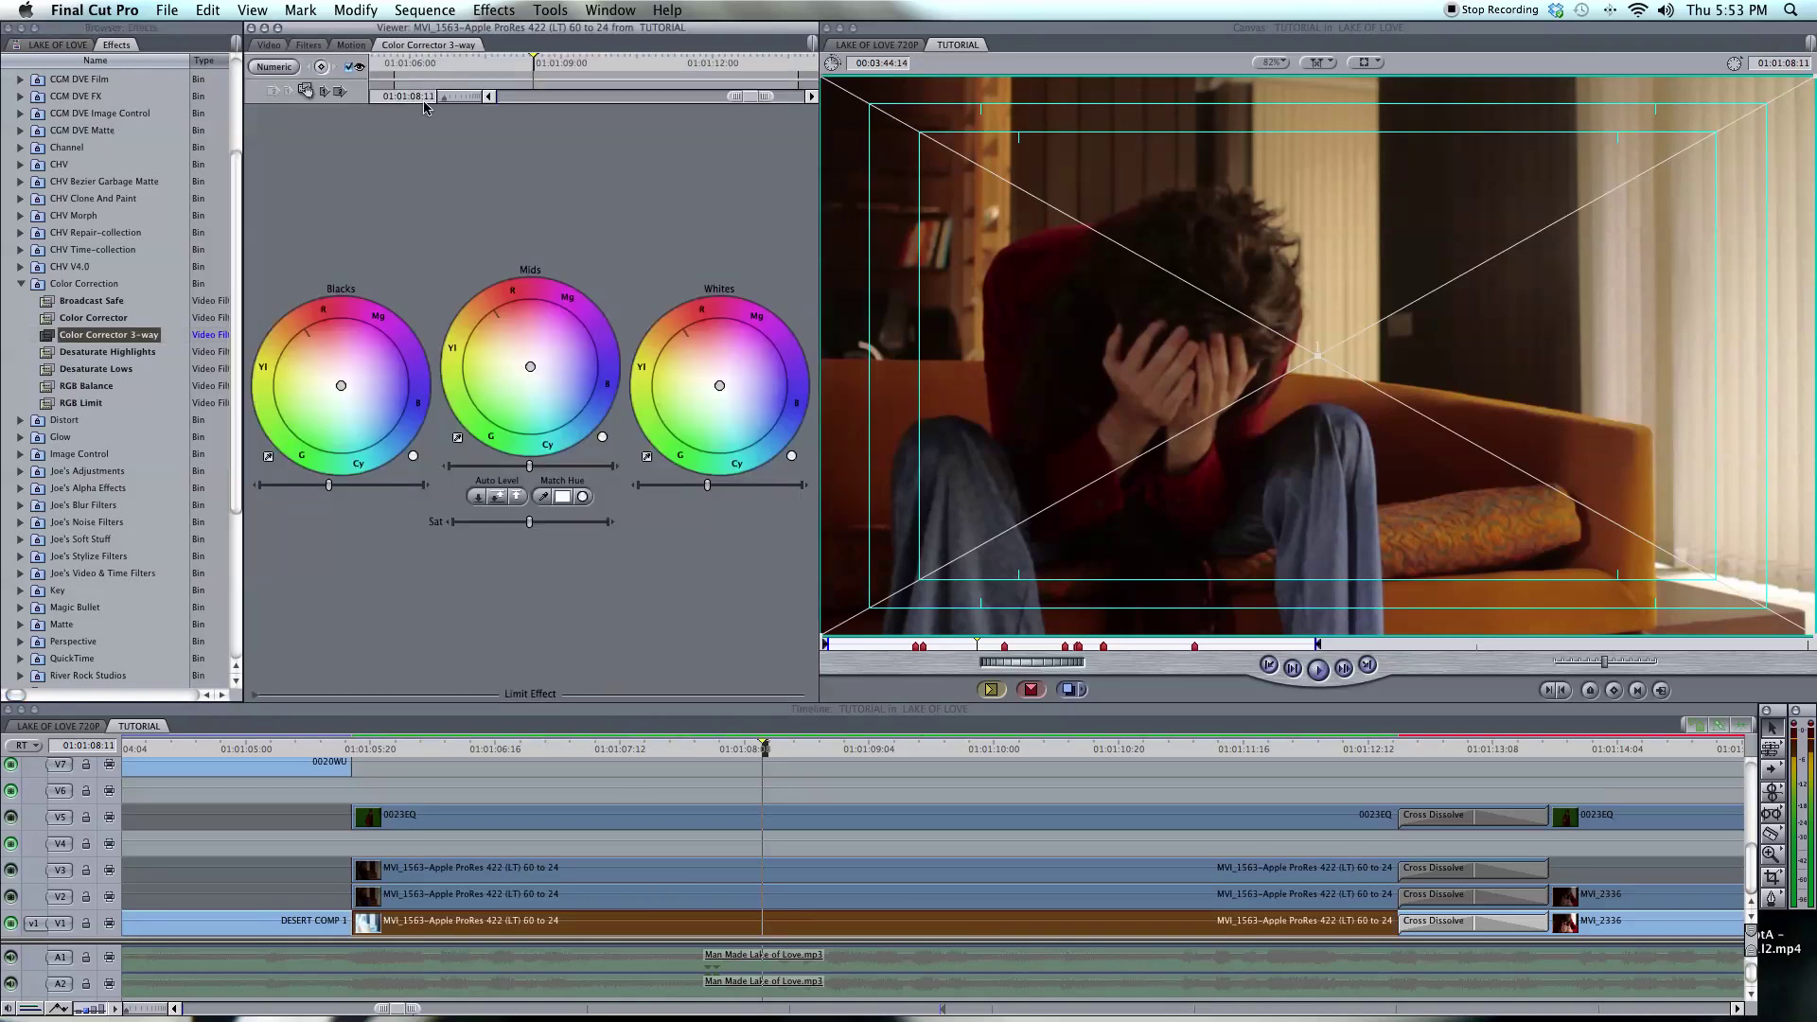
Limit the 3-way corrector to red hues, drop saturation to minimum, and sample the jacket.
{"action": "left_click", "coordinate": [256, 696]}
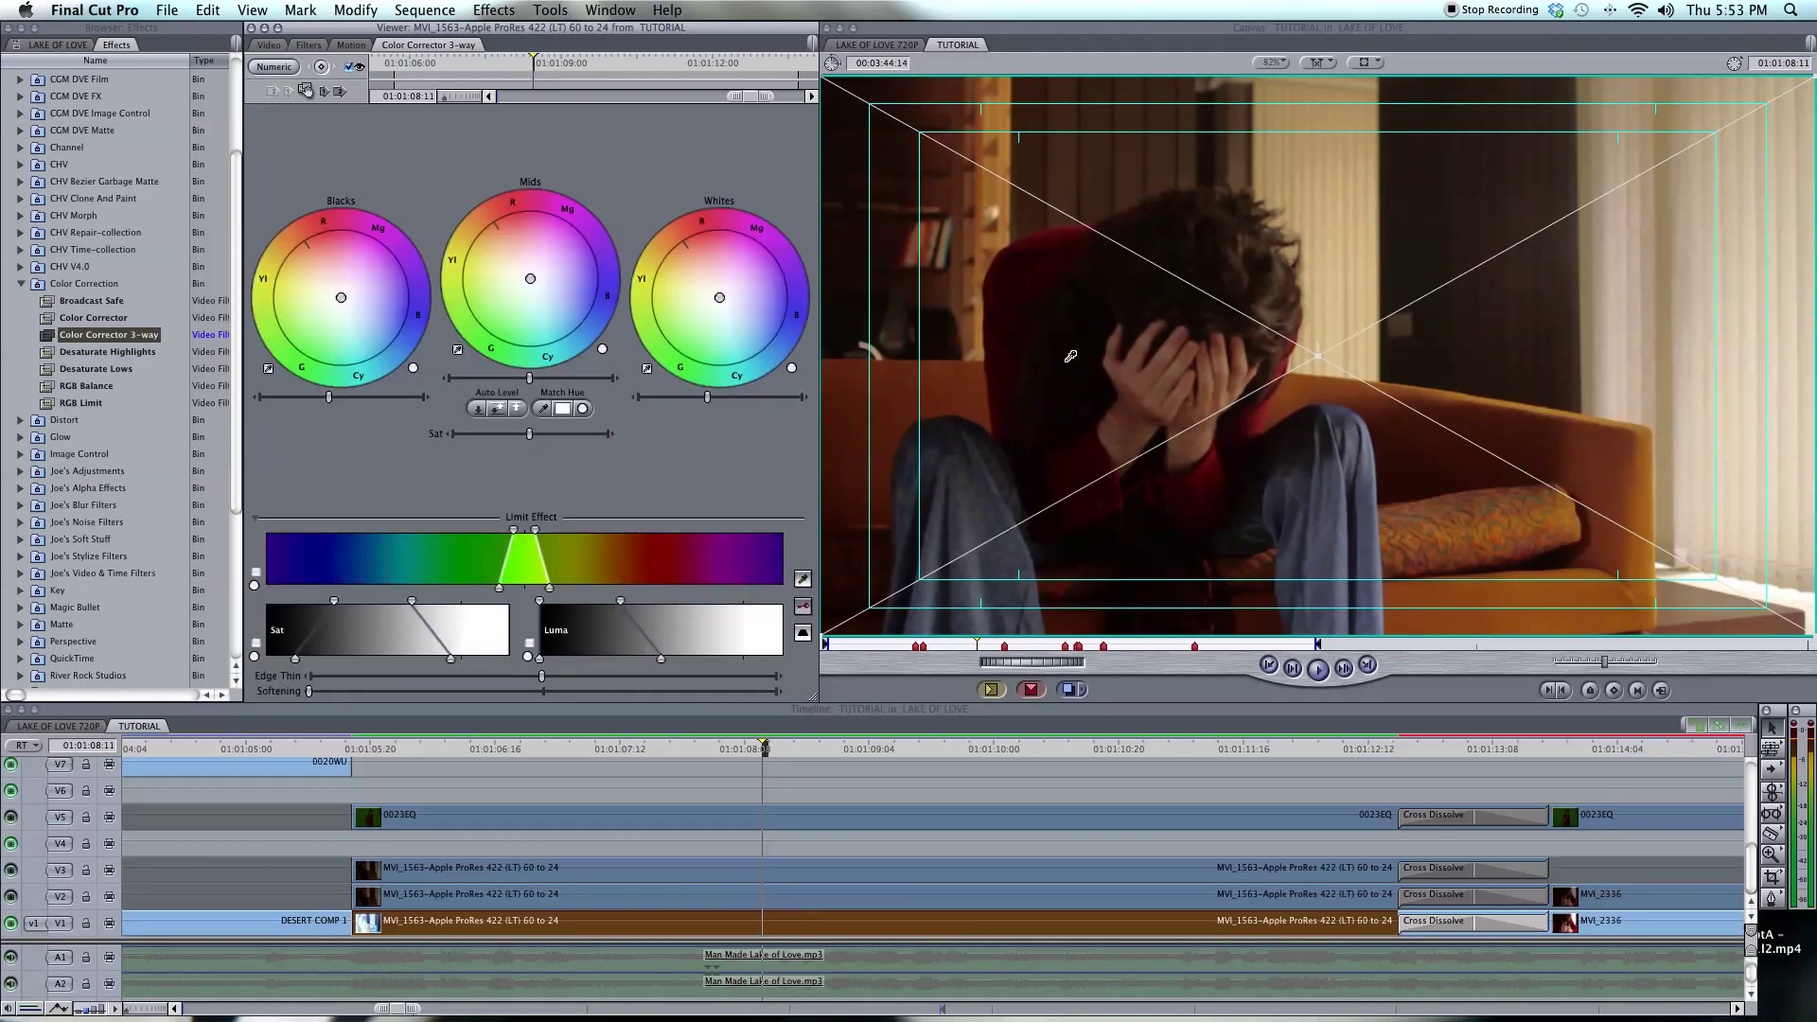
{"action": "left_click", "coordinate": [1201, 477]}
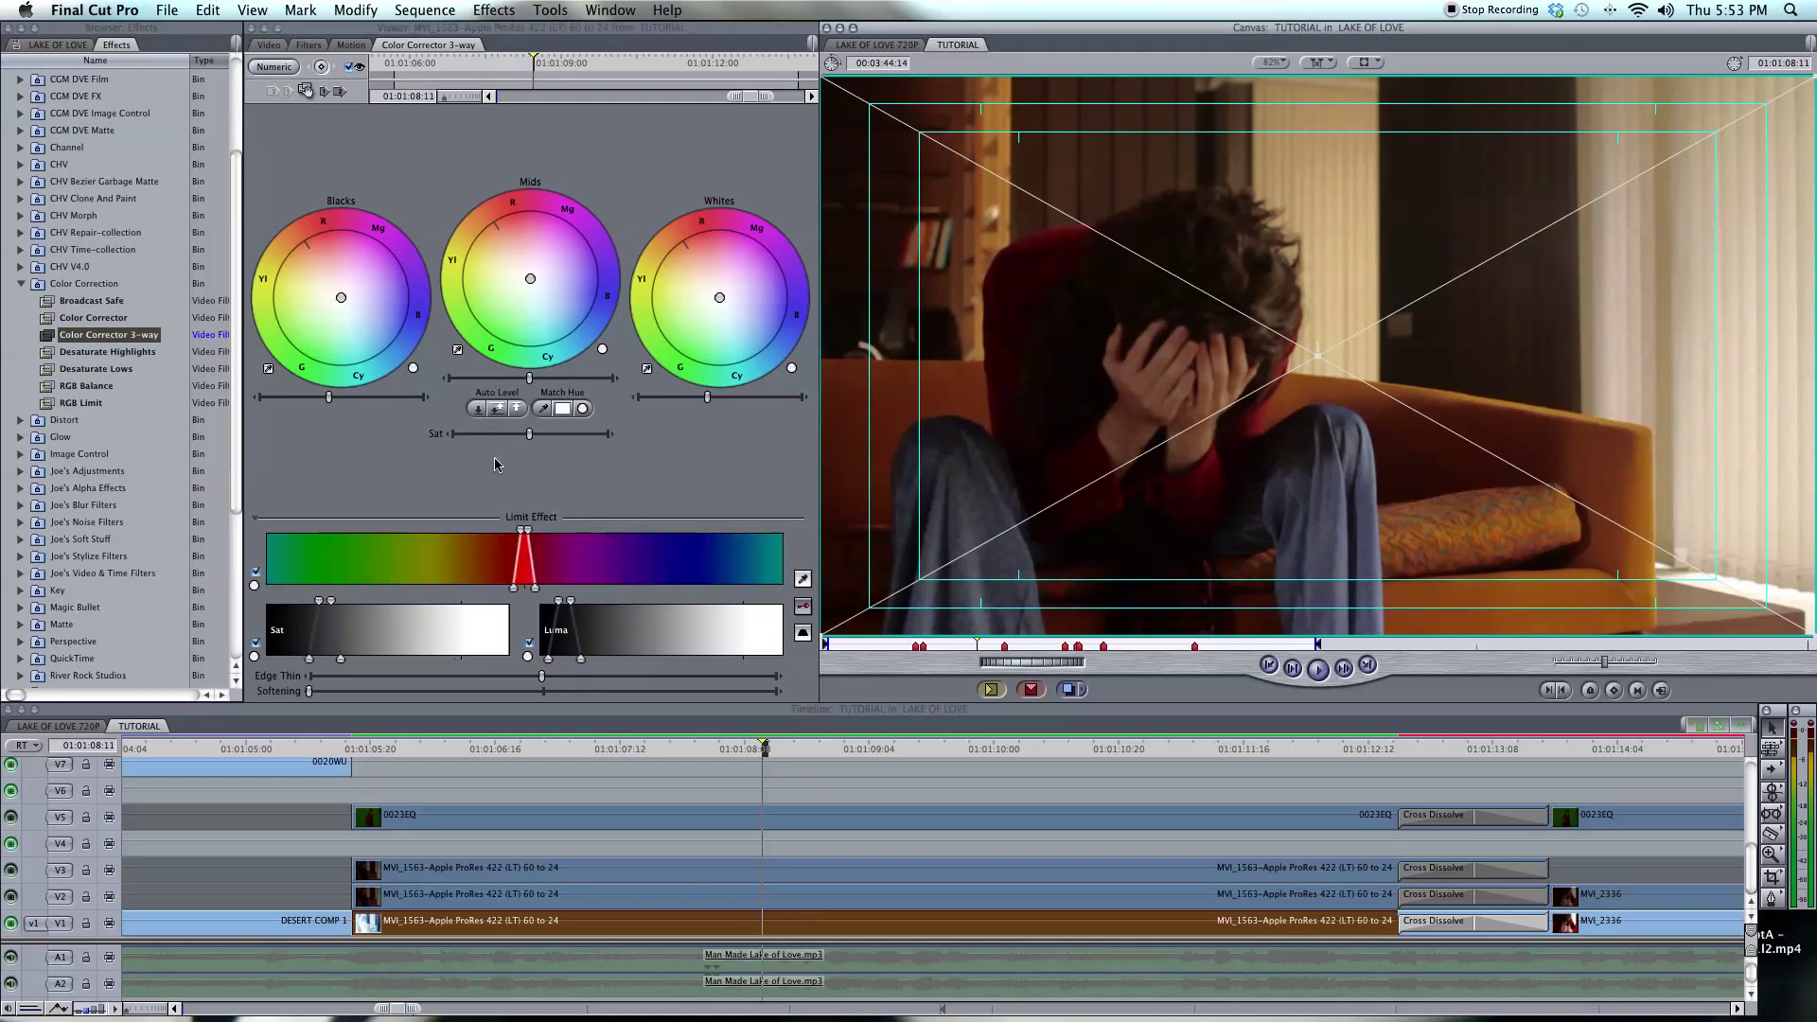
{"action": "left_click", "coordinate": [505, 434]}
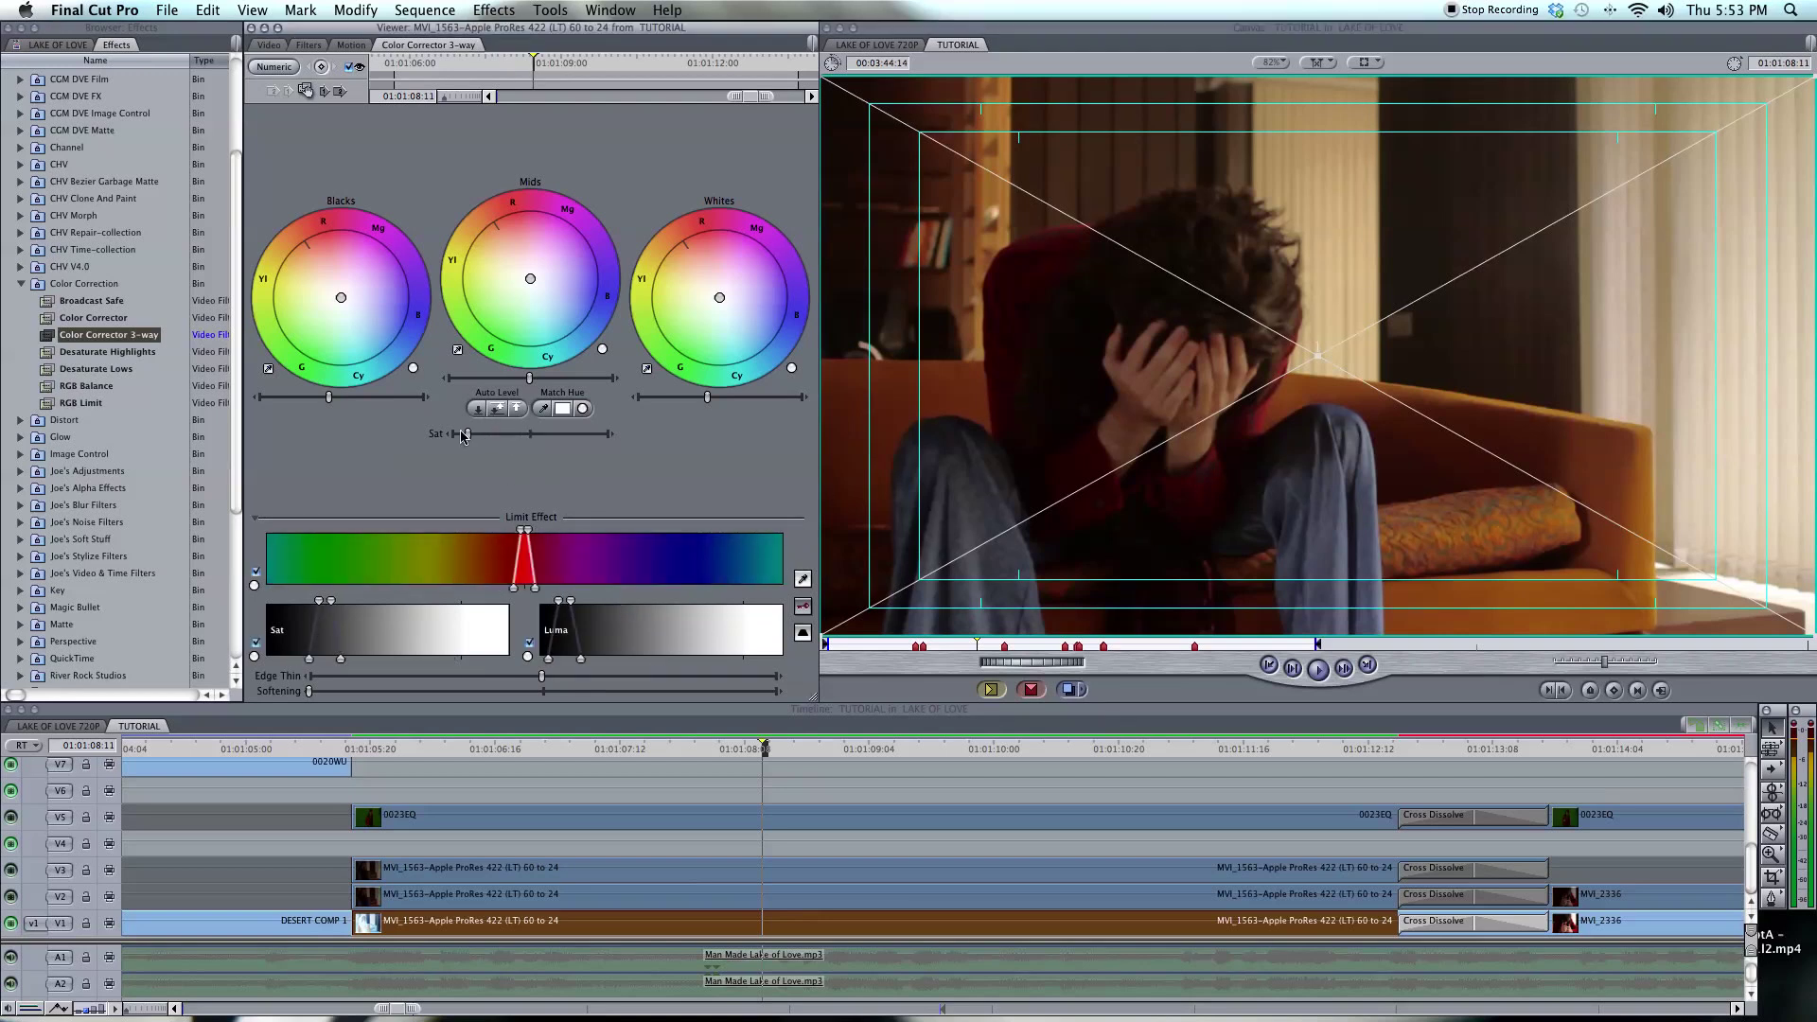
{"action": "left_click_drag", "start_coordinate": [464, 434], "coordinate": [427, 435]}
{"action": "left_click", "coordinate": [1002, 355]}
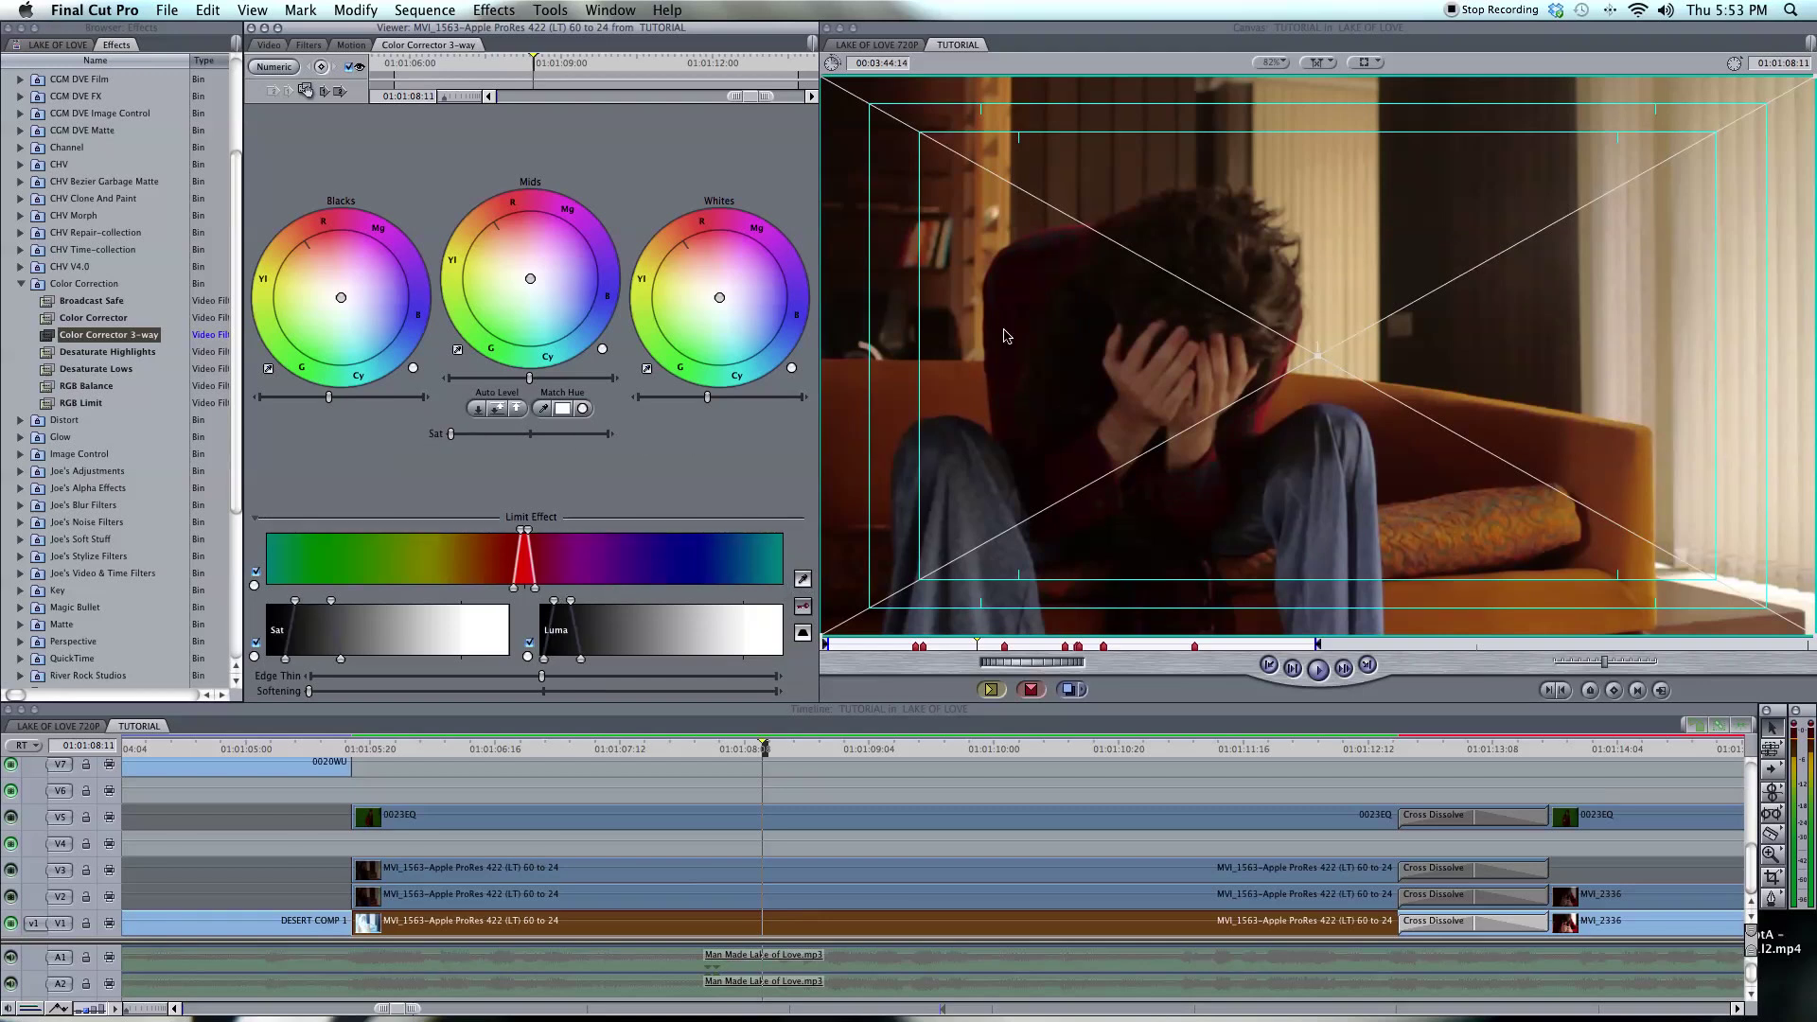
{"action": "left_click", "coordinate": [803, 580]}
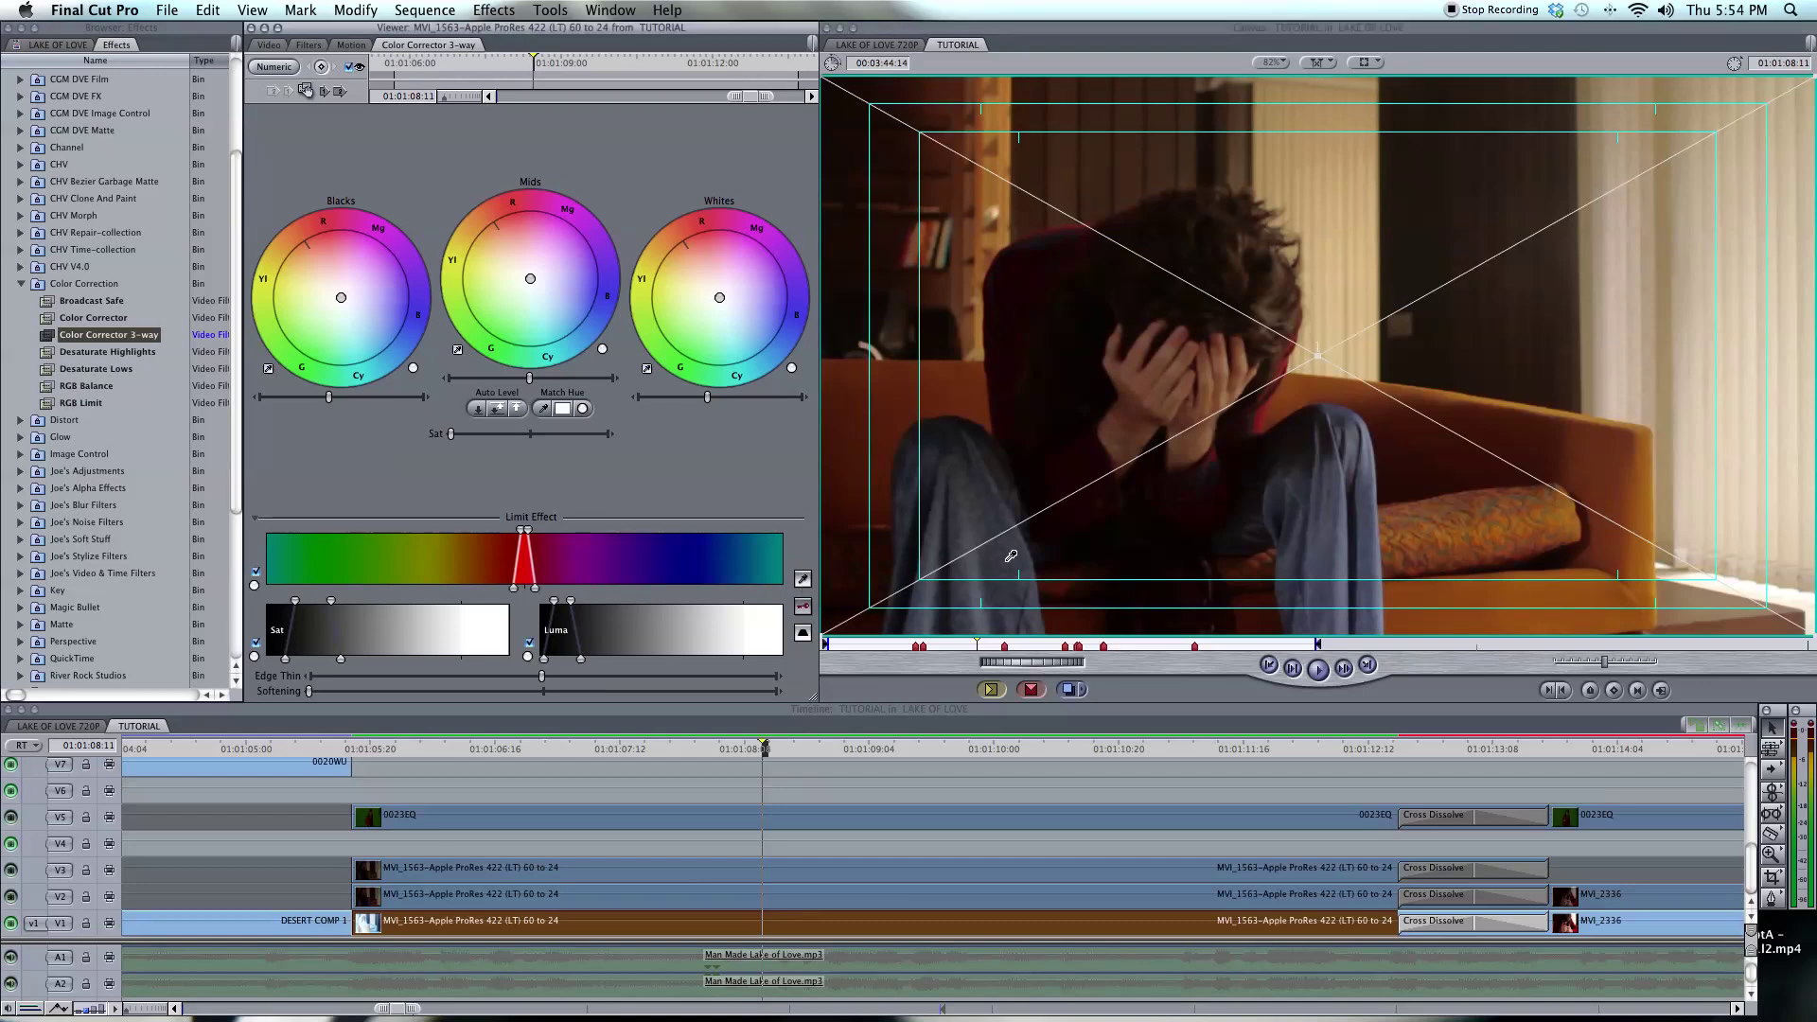
{"action": "left_click", "coordinate": [1262, 419]}
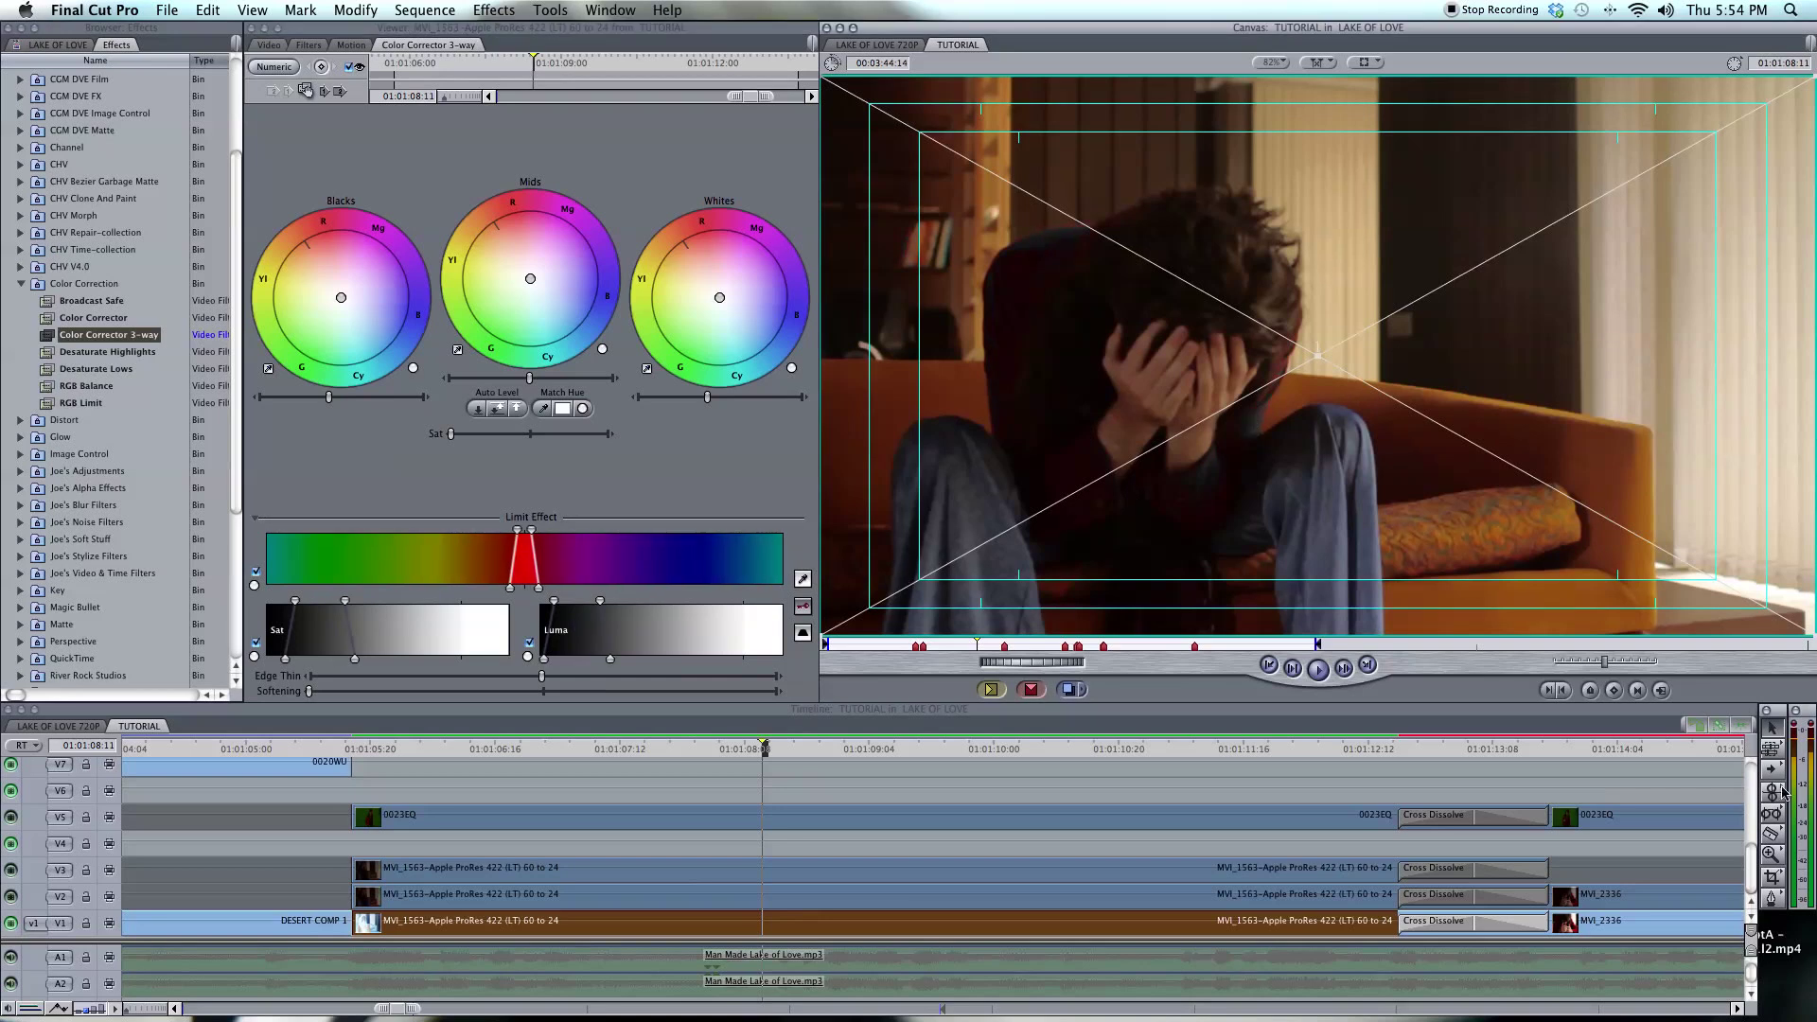
Zoom in to sample the jacket's red with the Limit Effect eyedropper, then Fit to Window.
{"action": "left_click", "coordinate": [1771, 854]}
{"action": "left_click", "coordinate": [1134, 223]}
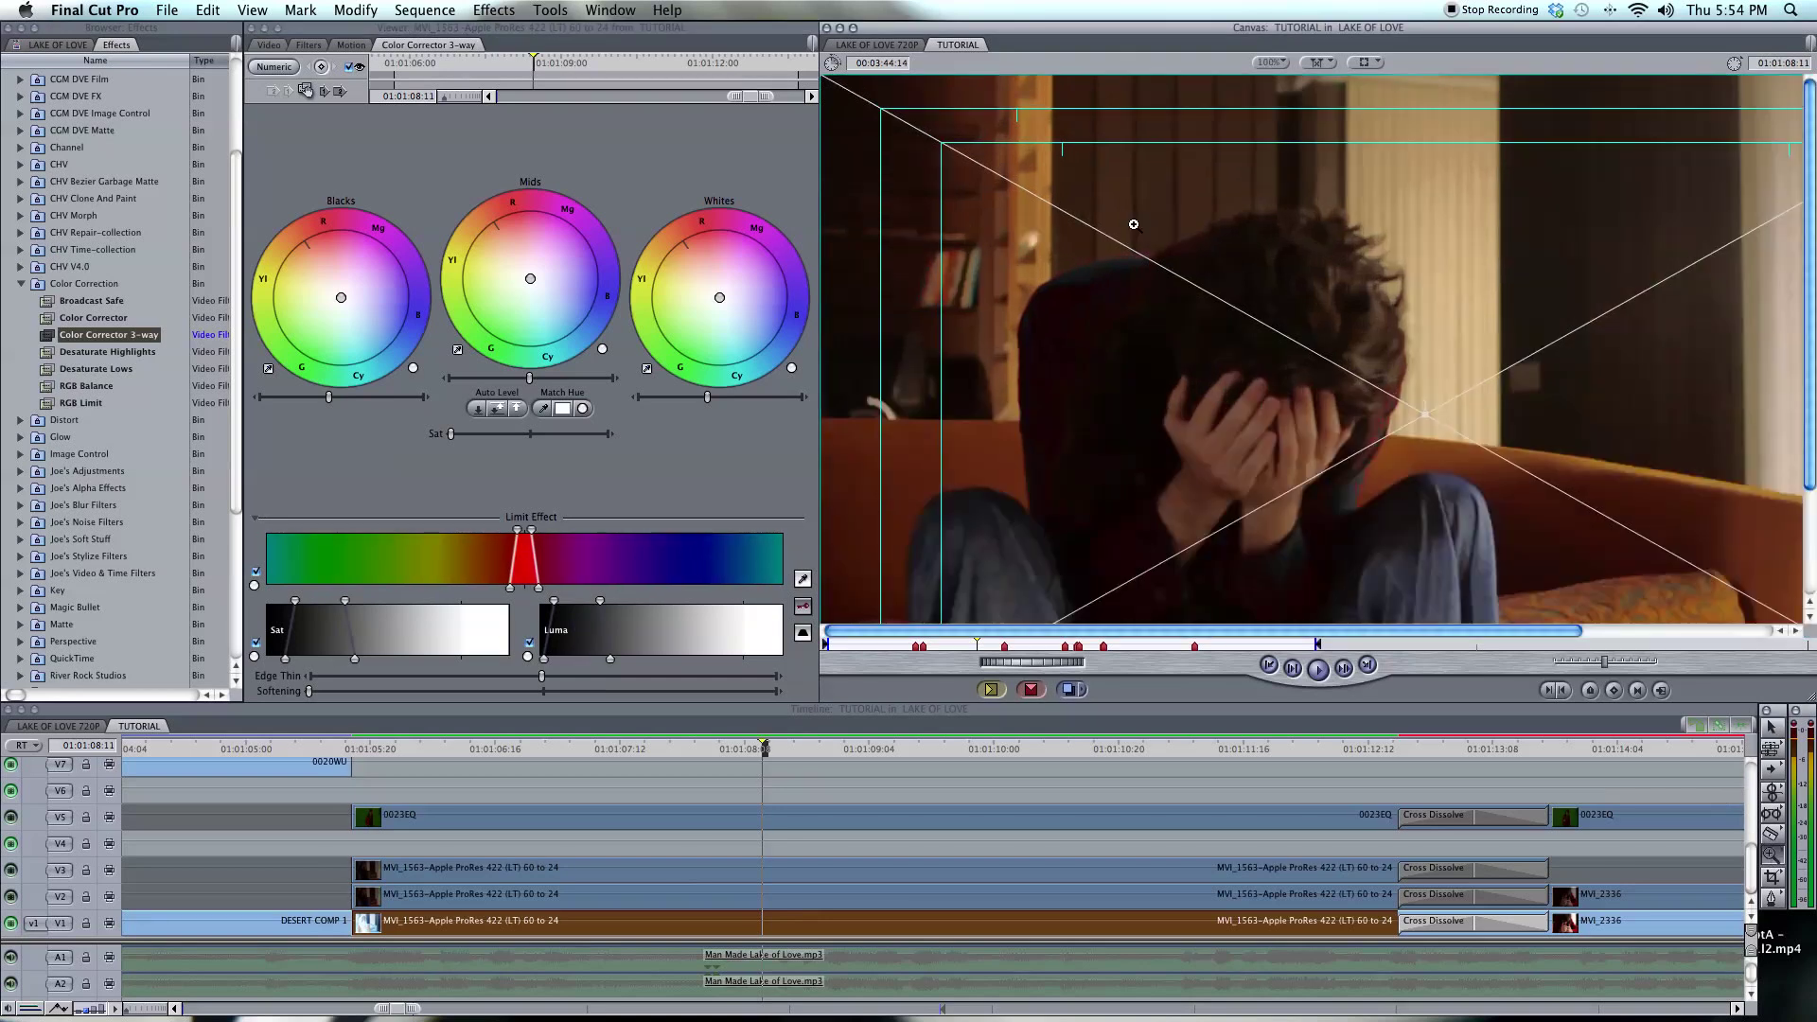
{"action": "left_click", "coordinate": [1100, 347]}
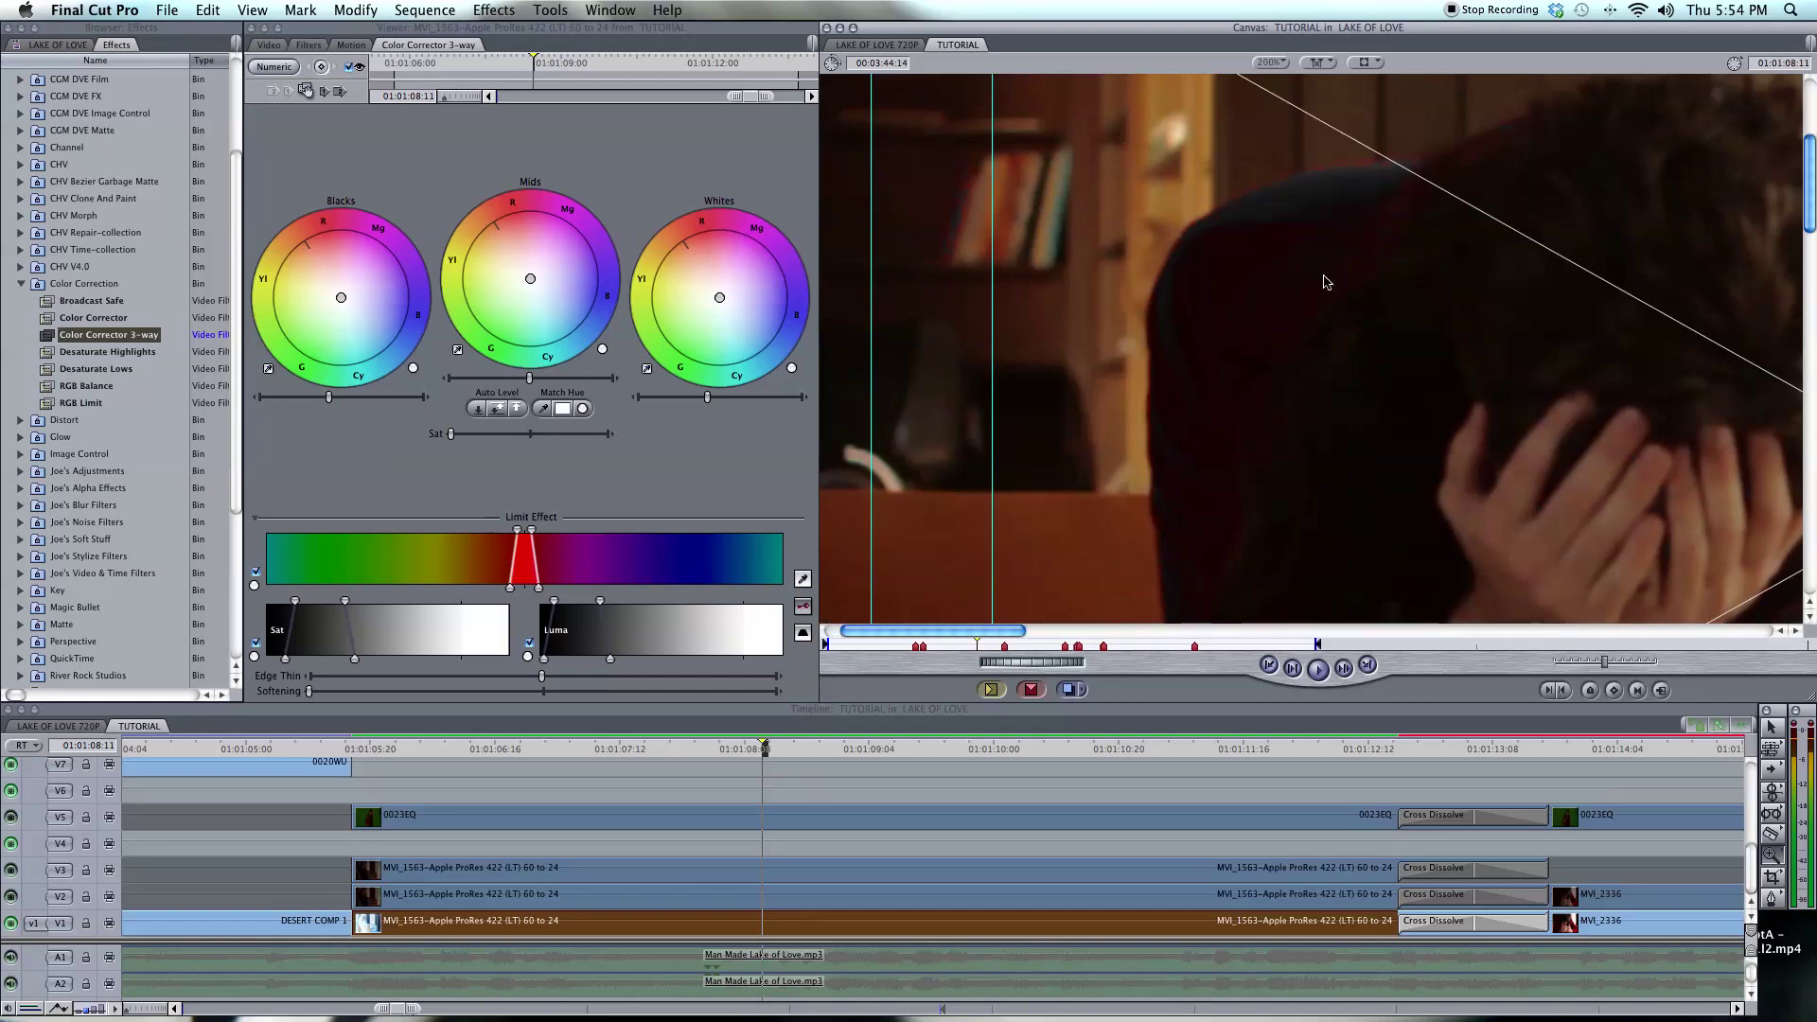
{"action": "left_click", "coordinate": [1319, 277]}
{"action": "left_click", "coordinate": [801, 581]}
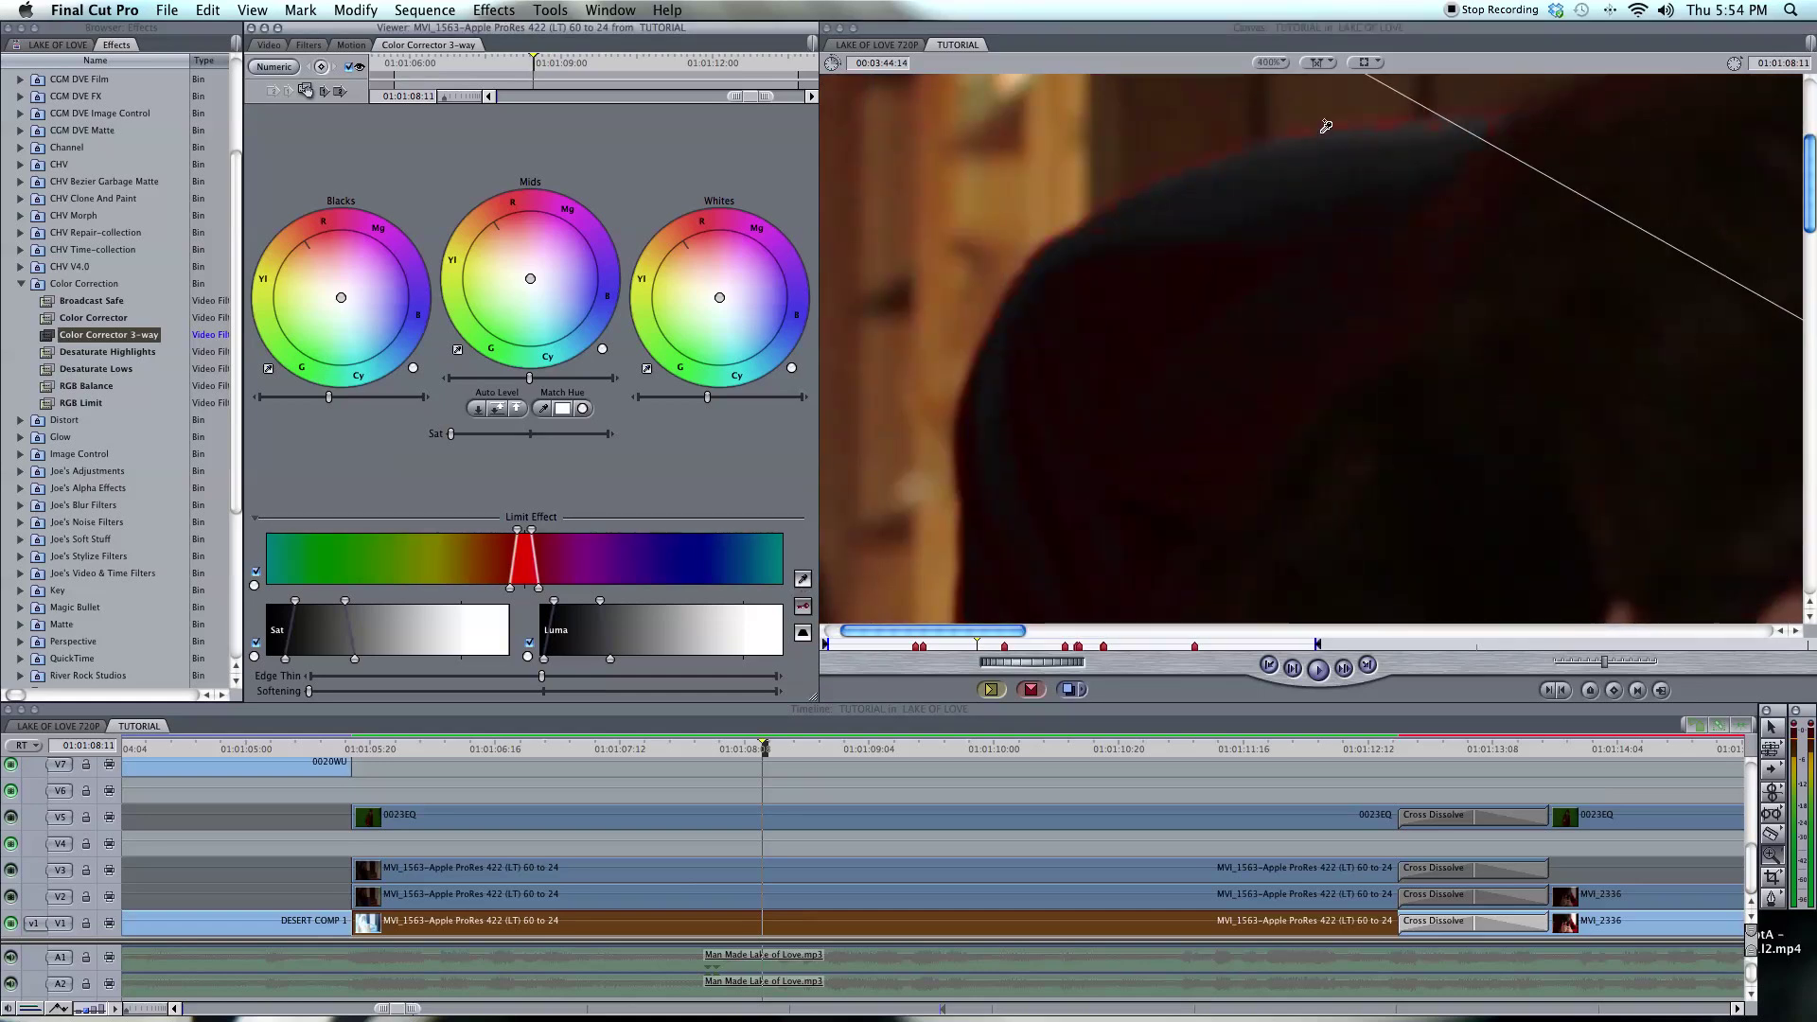
{"action": "left_click", "coordinate": [1209, 284]}
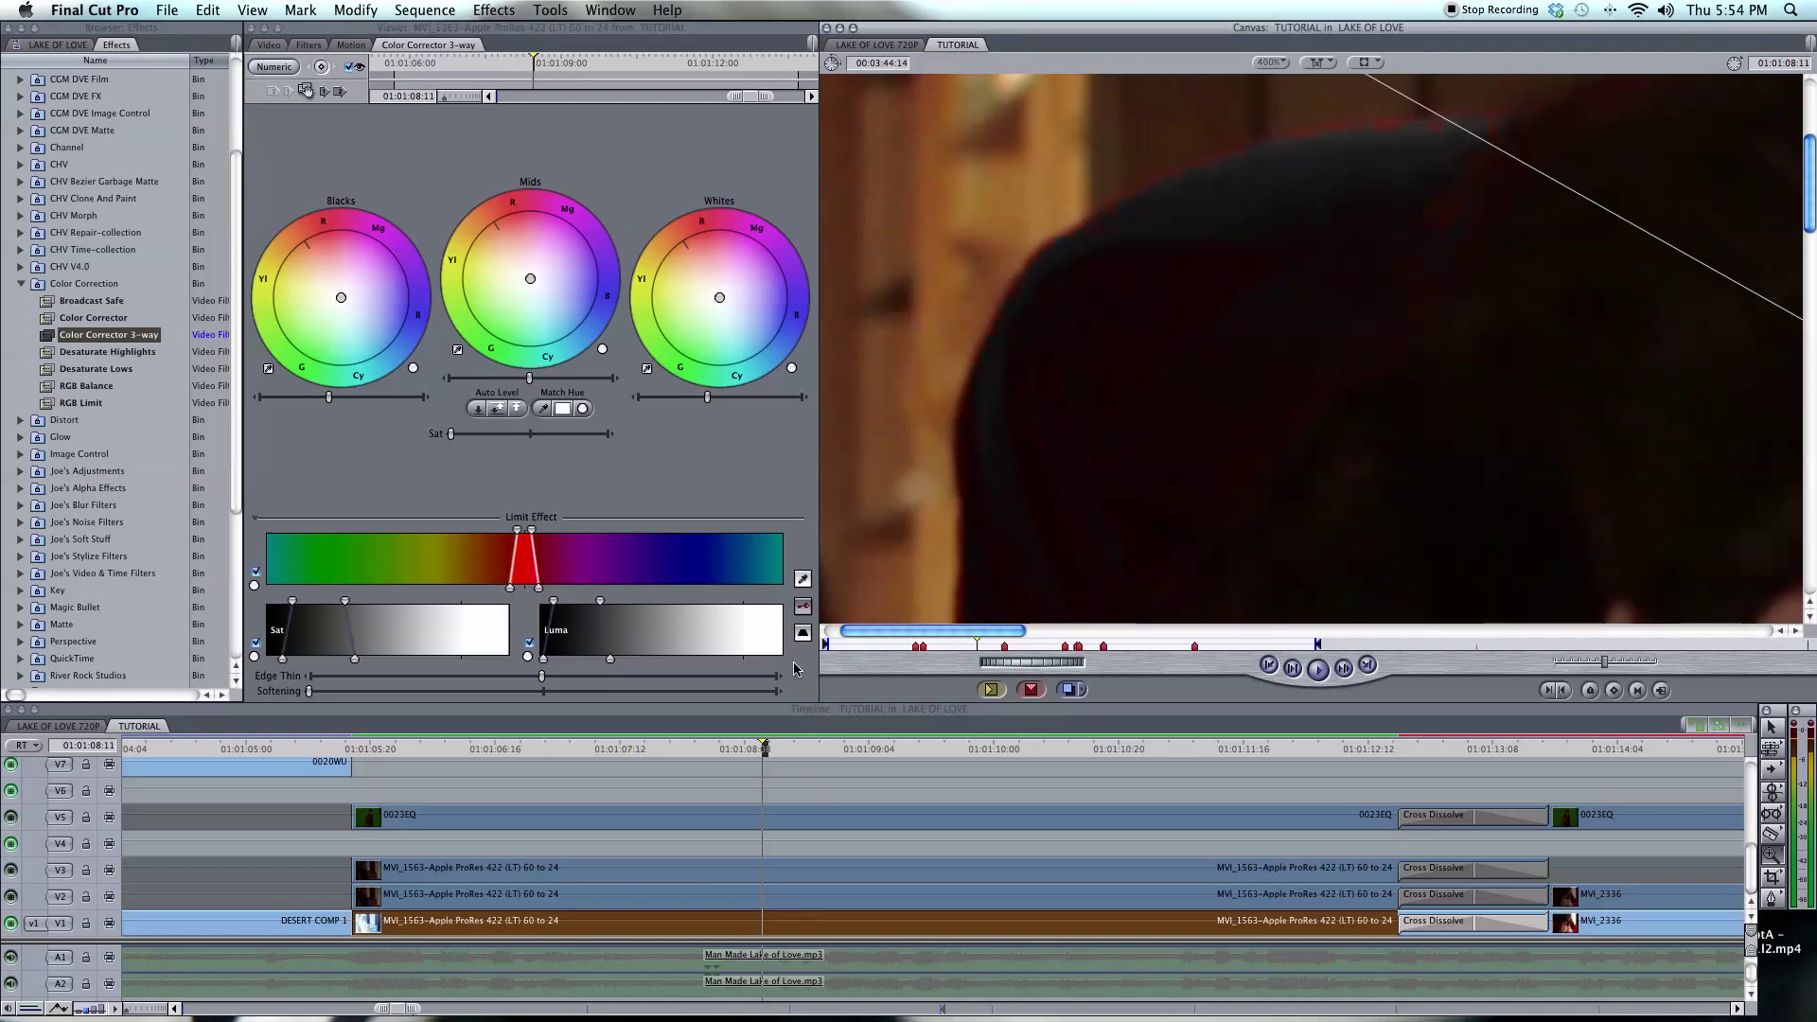
{"action": "left_click", "coordinate": [1193, 193]}
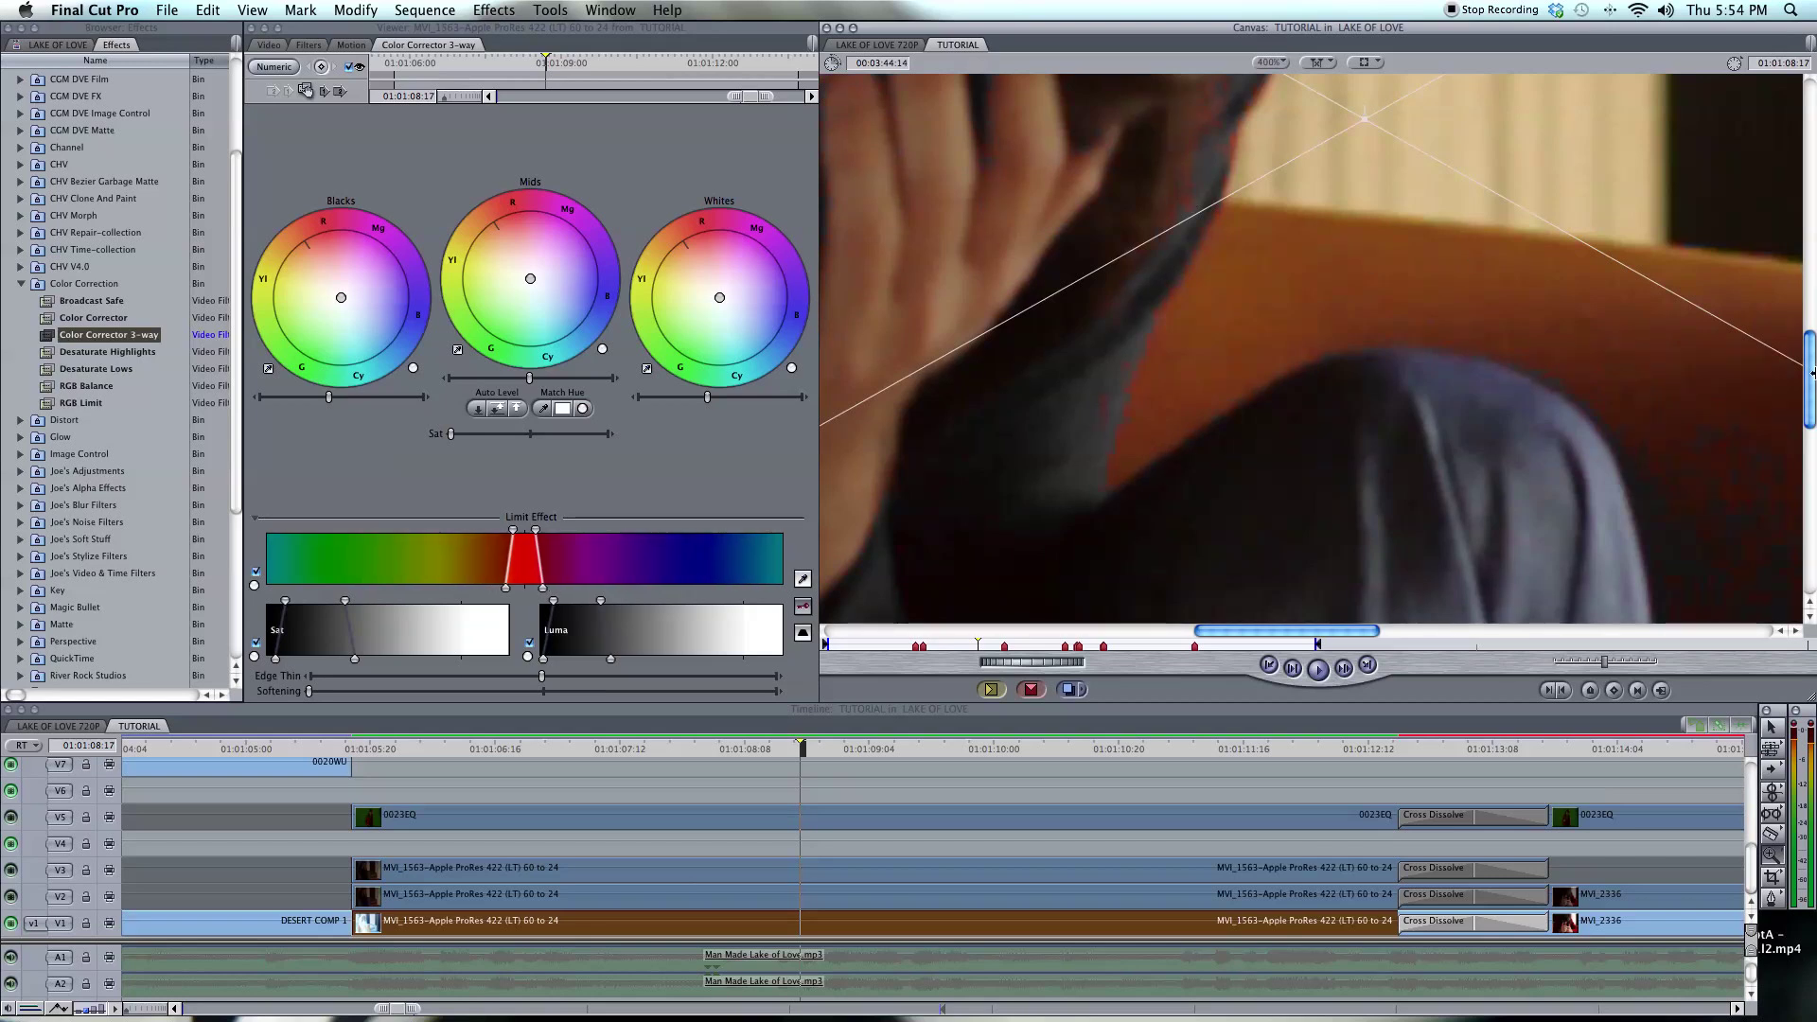
{"action": "mouse_move", "coordinate": [1812, 372]}
{"action": "left_mouse_down"}
{"action": "mouse_move", "coordinate": [1811, 493]}
{"action": "mouse_move", "coordinate": [1812, 398]}
{"action": "left_mouse_up"}
{"action": "left_click", "coordinate": [1278, 62]}
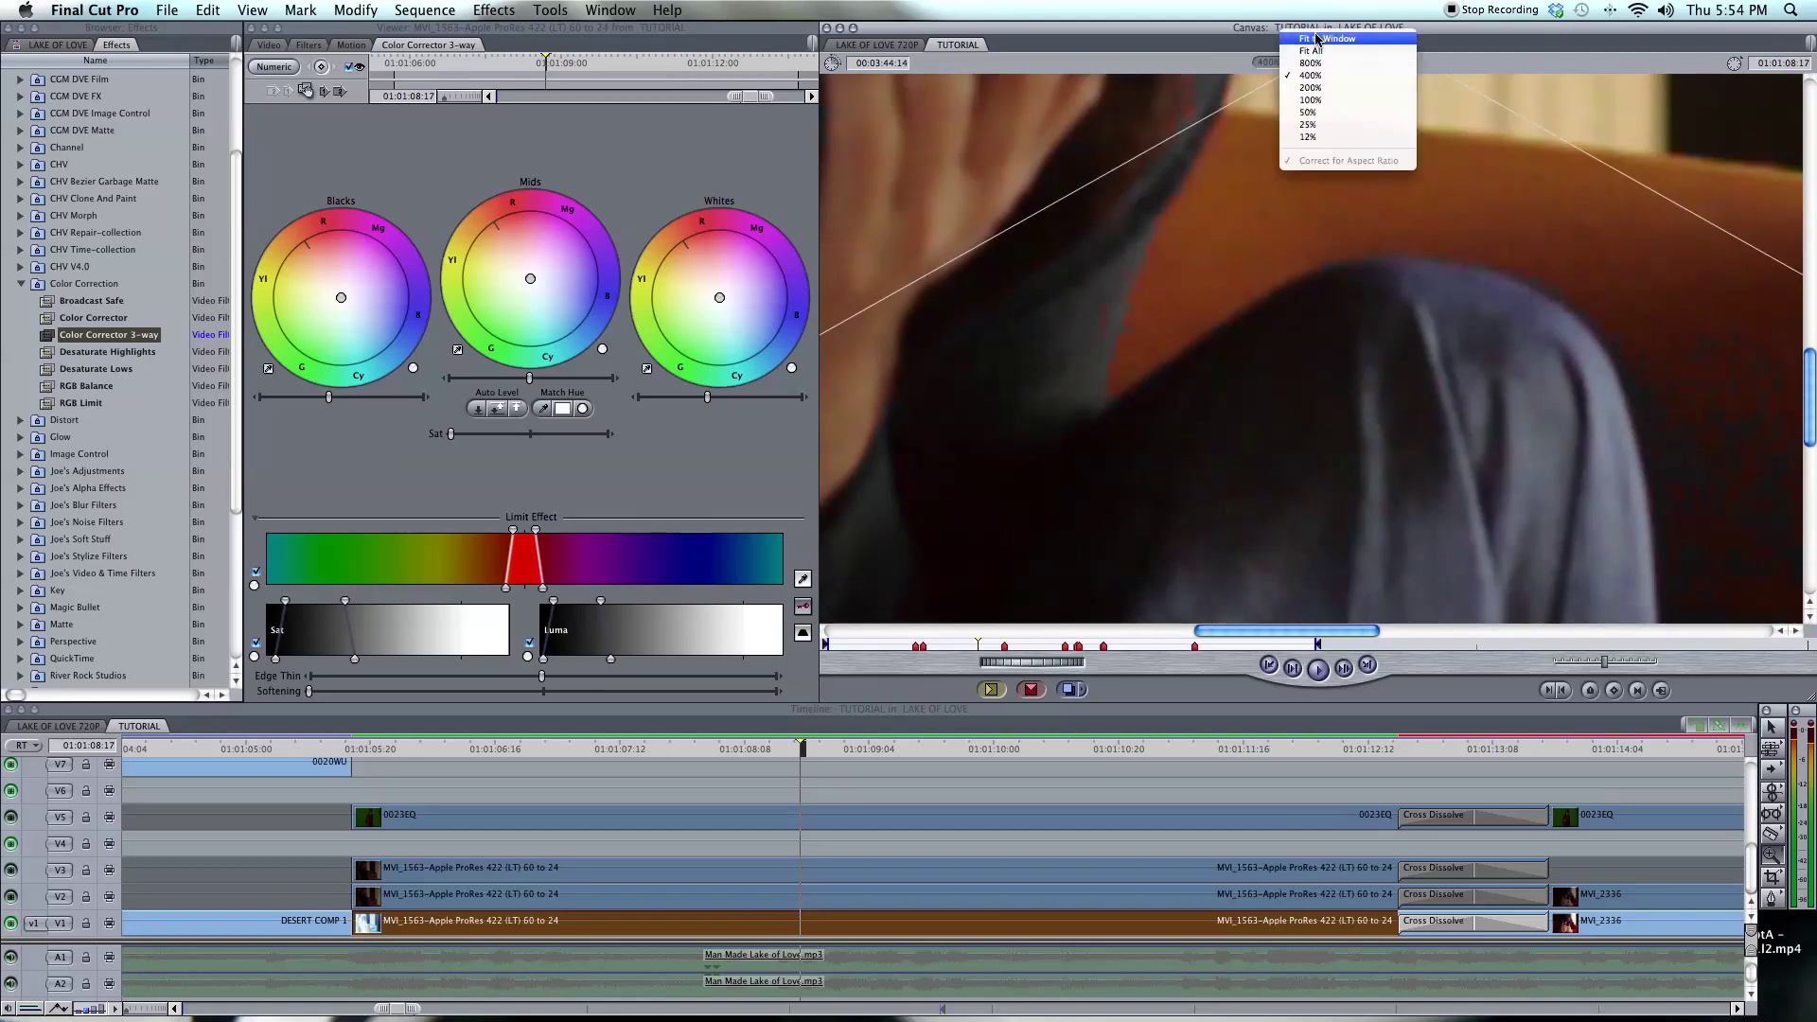
{"action": "left_click", "coordinate": [1318, 40]}
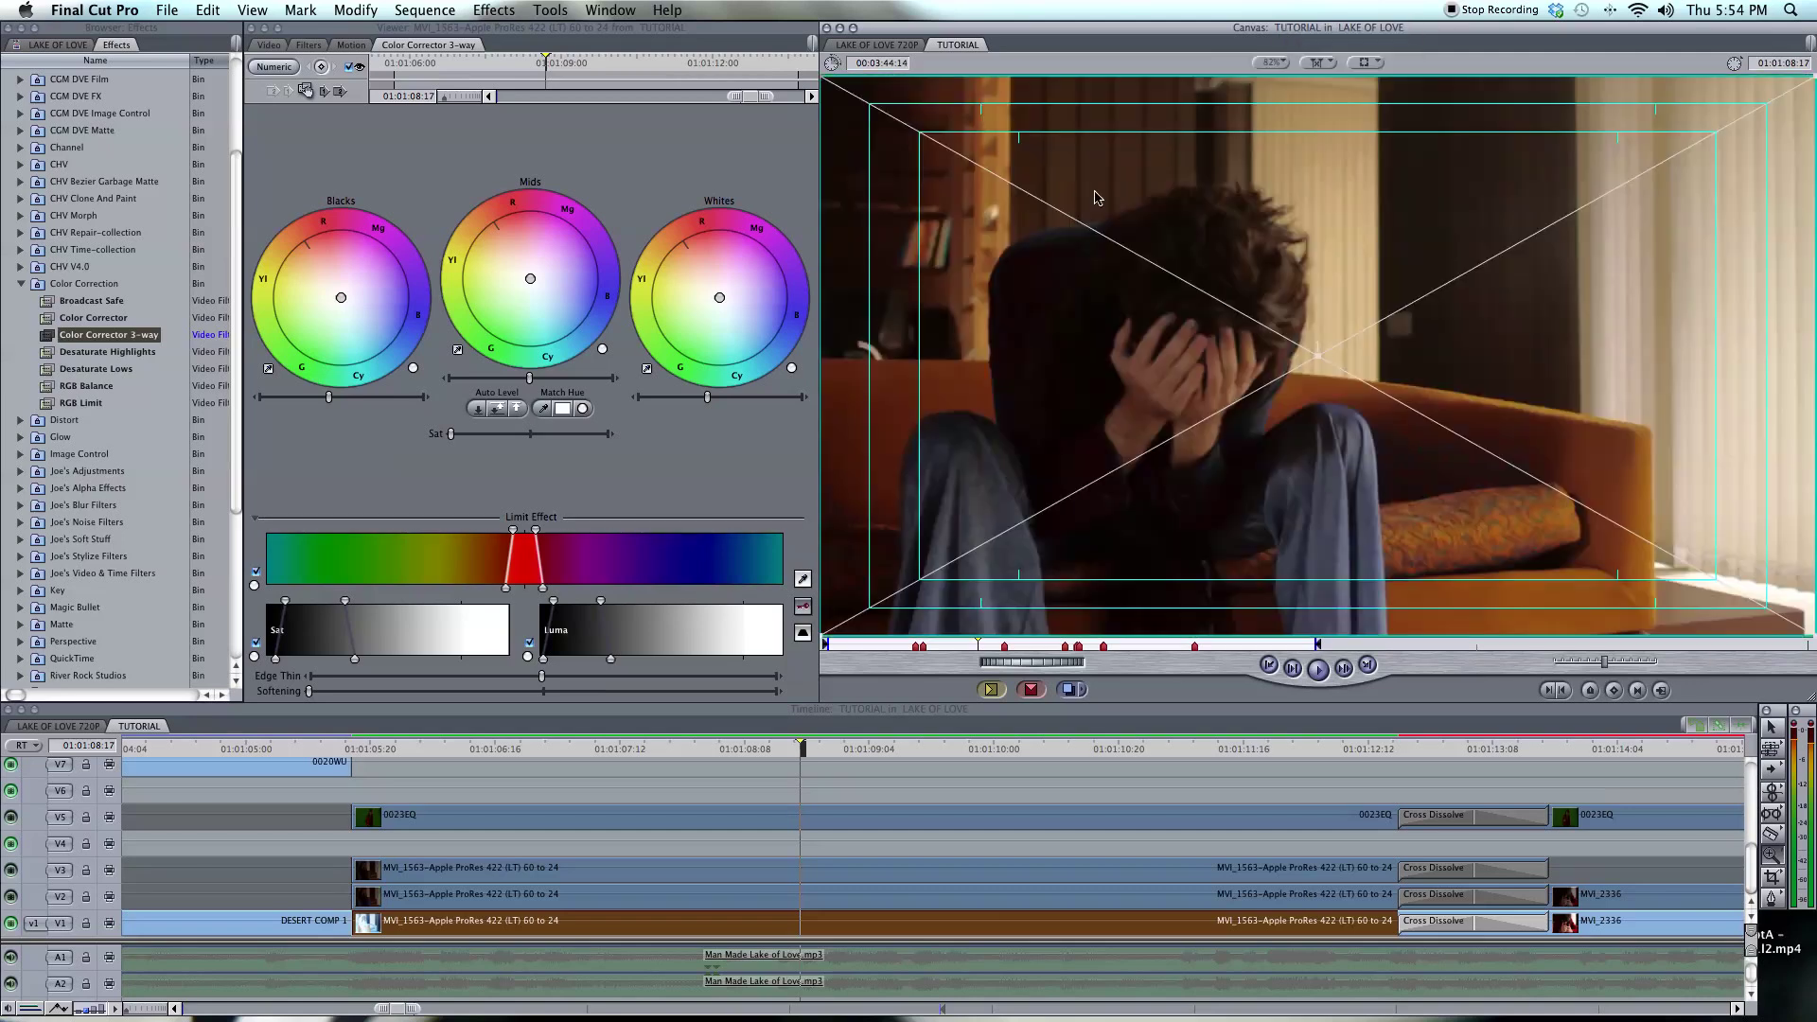
Invert the Limit Effect so only the red jacket stays coloured, inspecting its edges.
{"action": "left_click", "coordinate": [803, 634]}
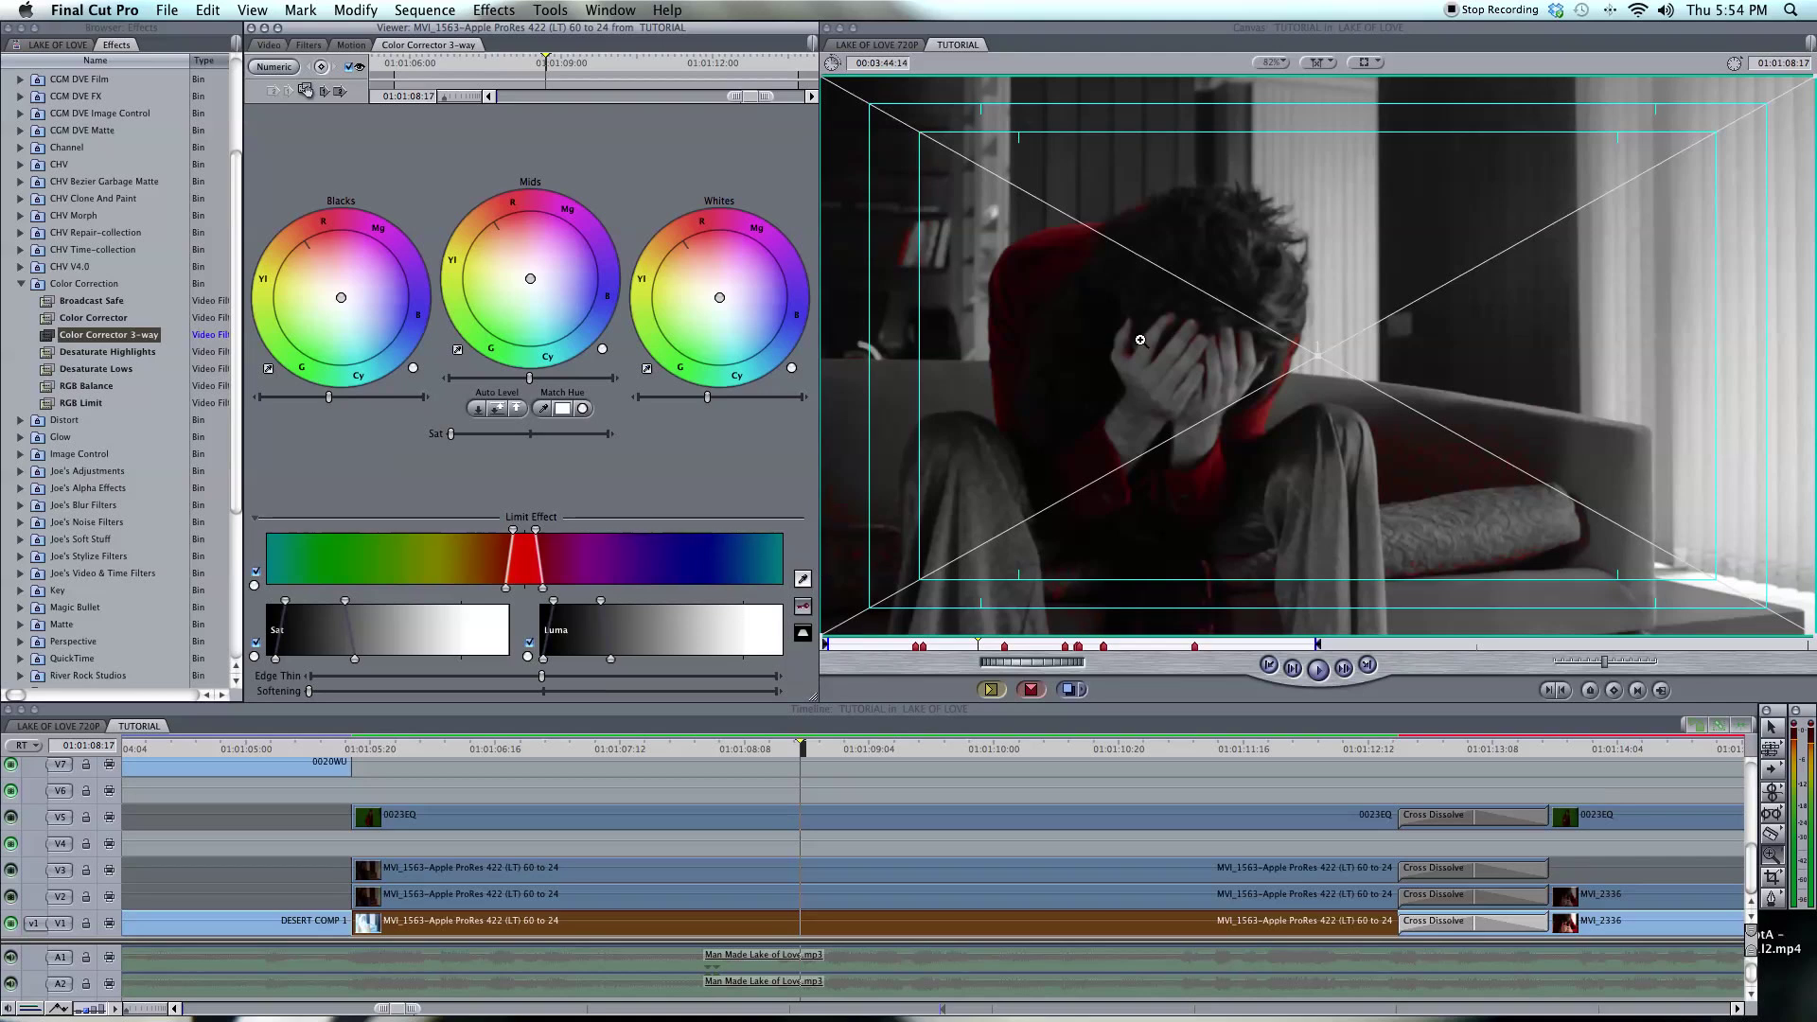
{"action": "left_click", "coordinate": [1092, 413]}
{"action": "left_click", "coordinate": [1139, 353]}
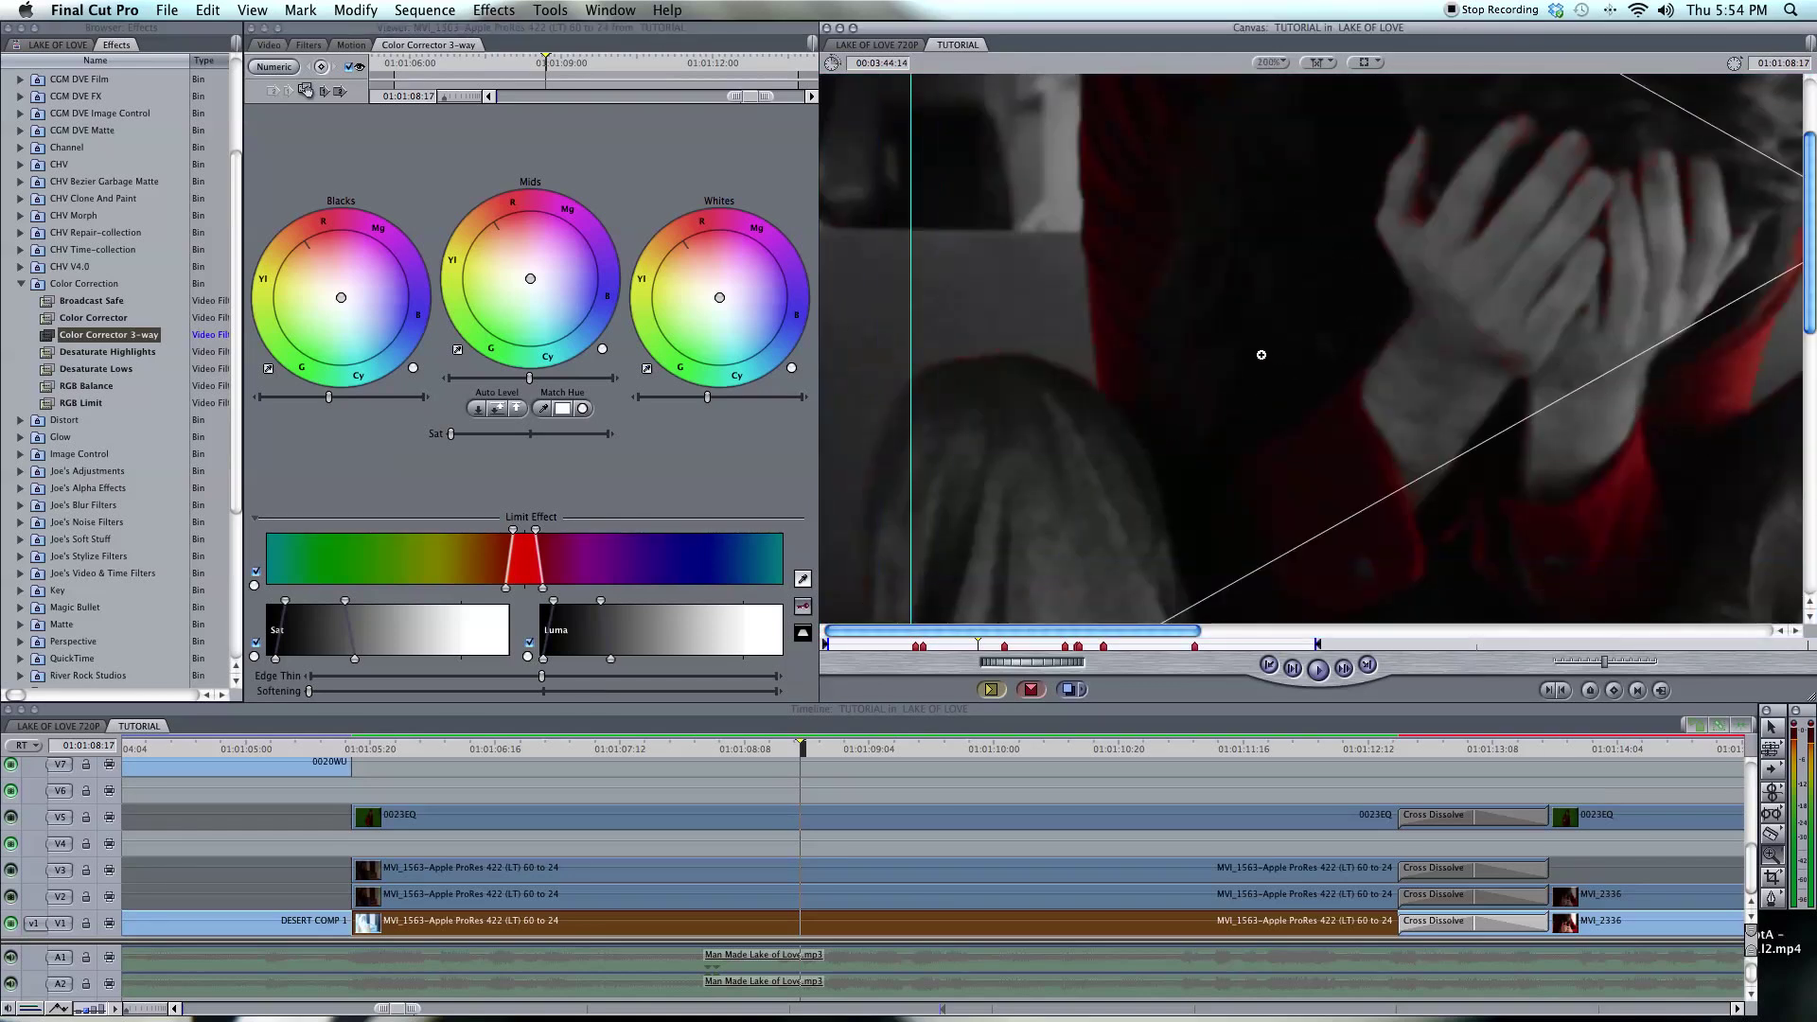
{"action": "left_click", "coordinate": [1287, 345]}
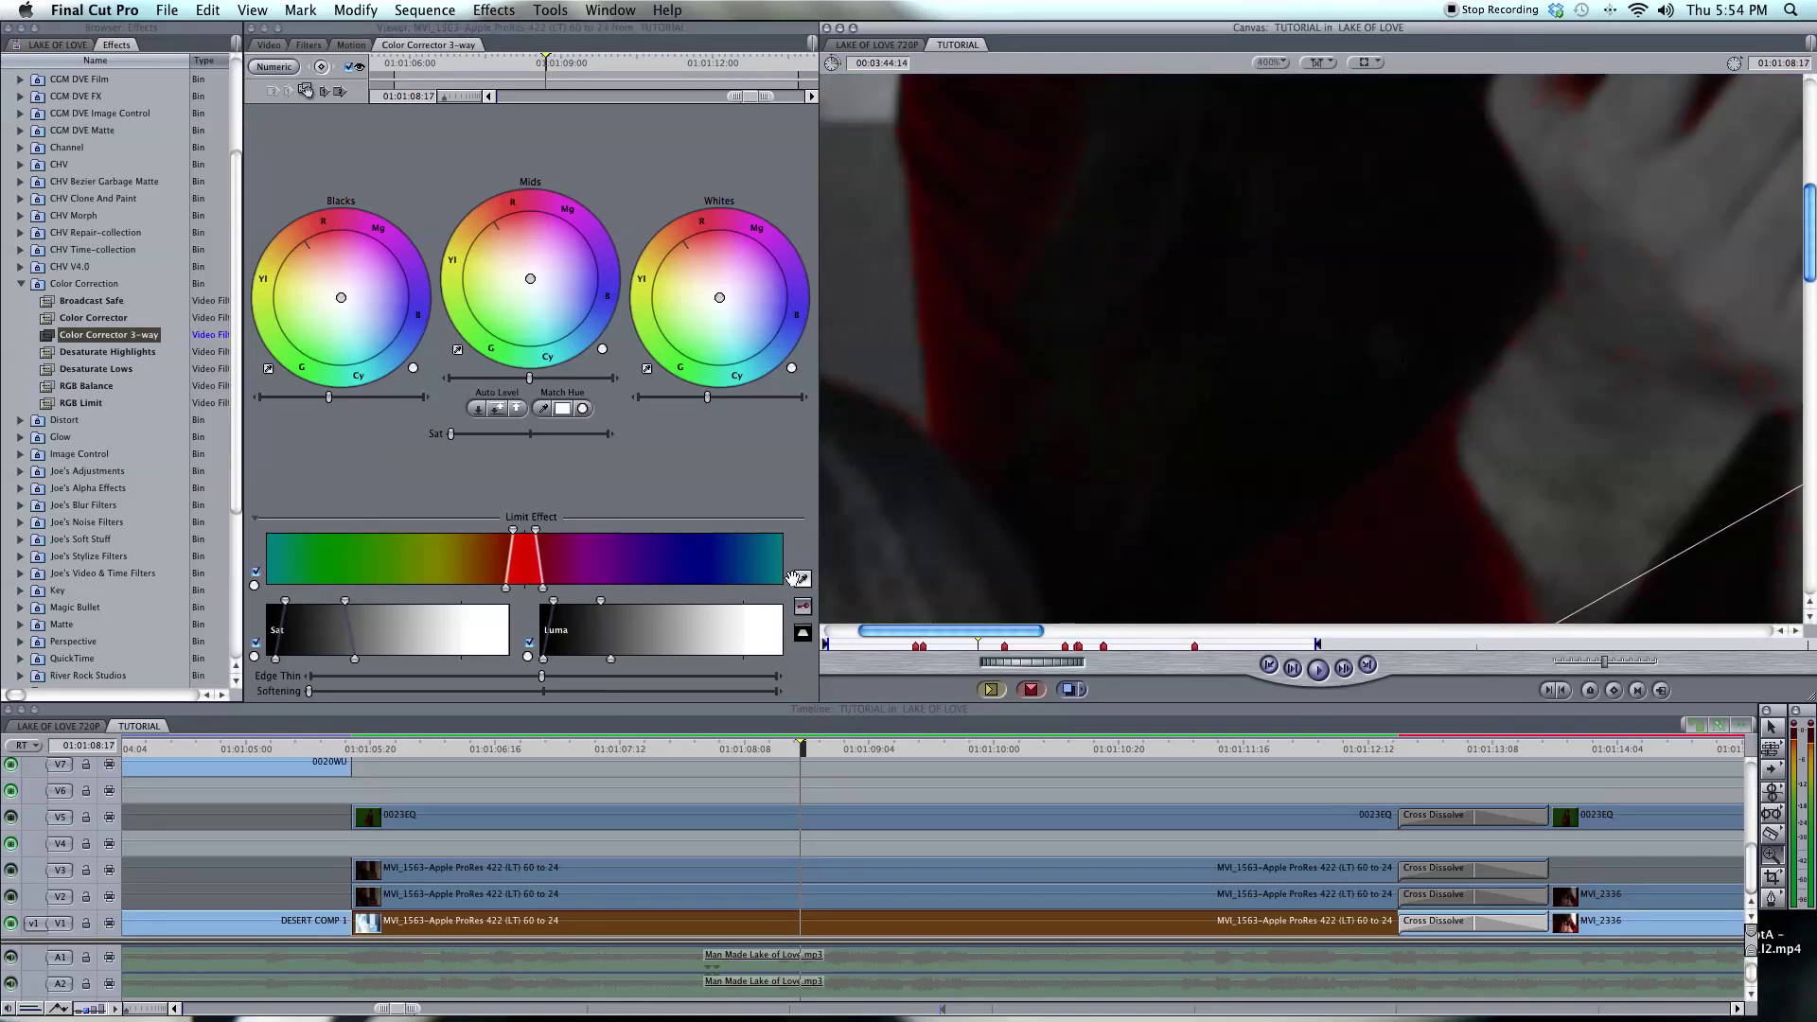
{"action": "left_click", "coordinate": [803, 580]}
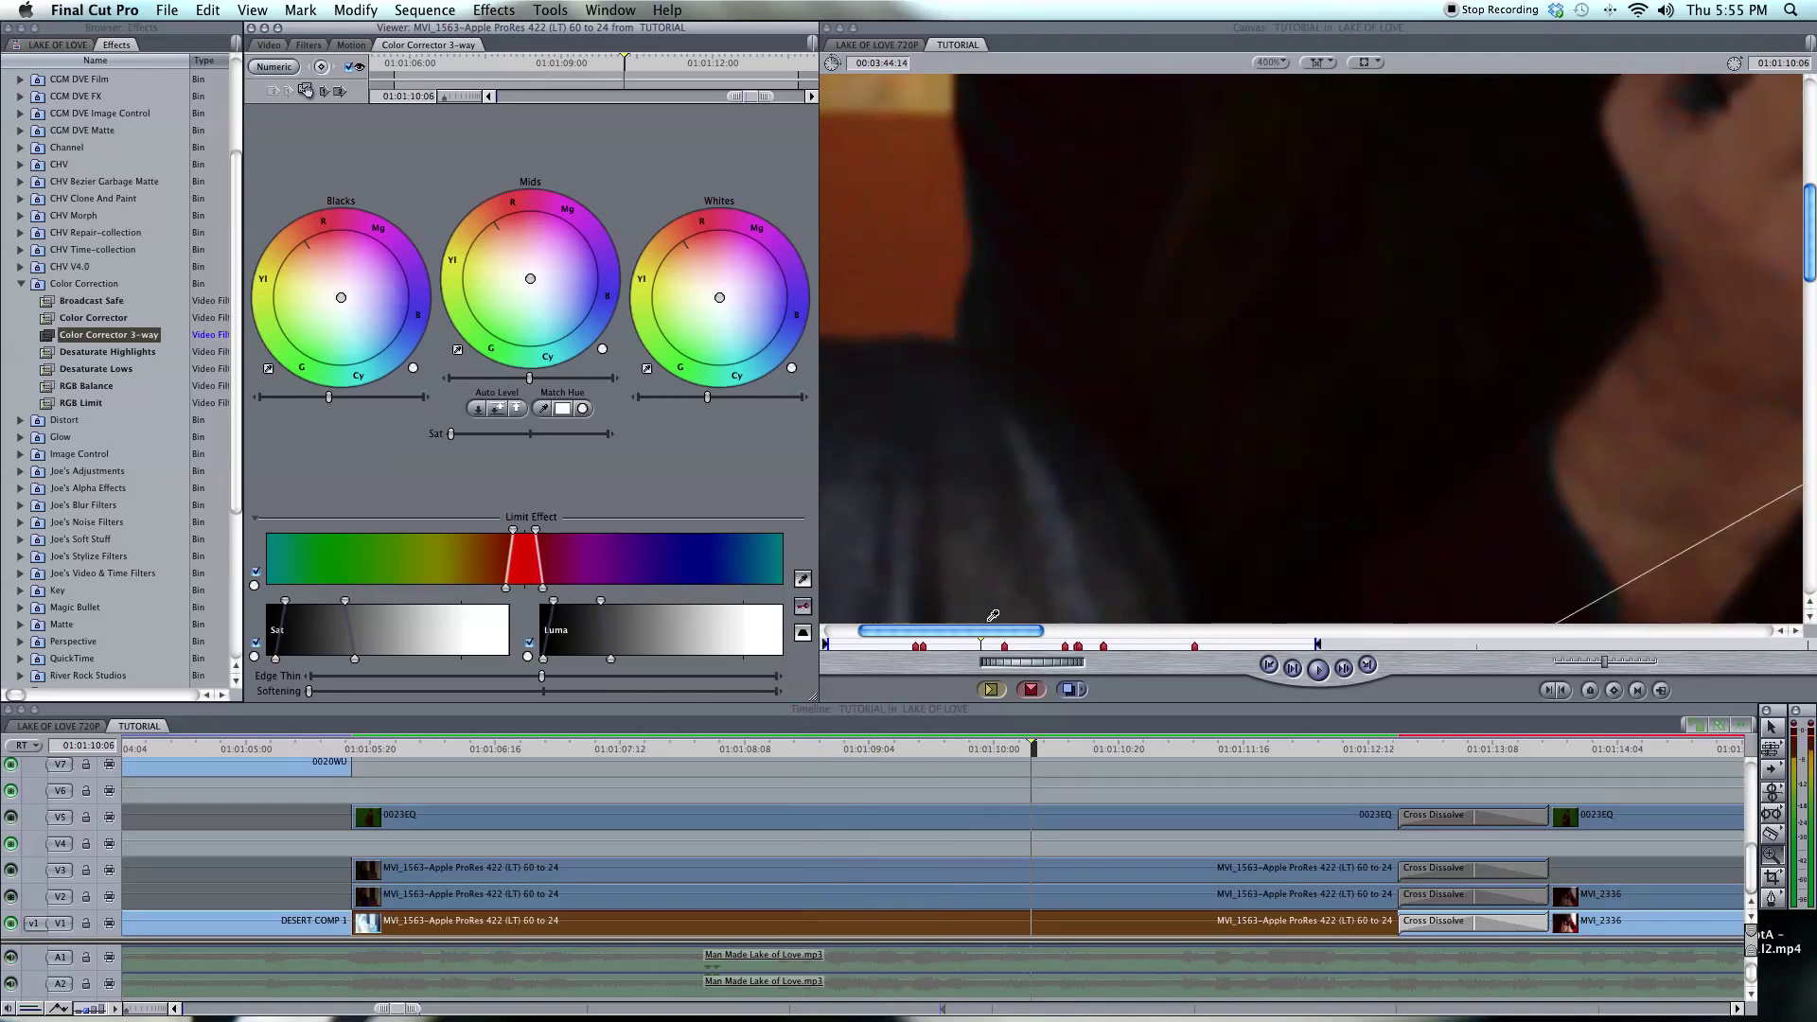
{"action": "left_click", "coordinate": [1273, 62]}
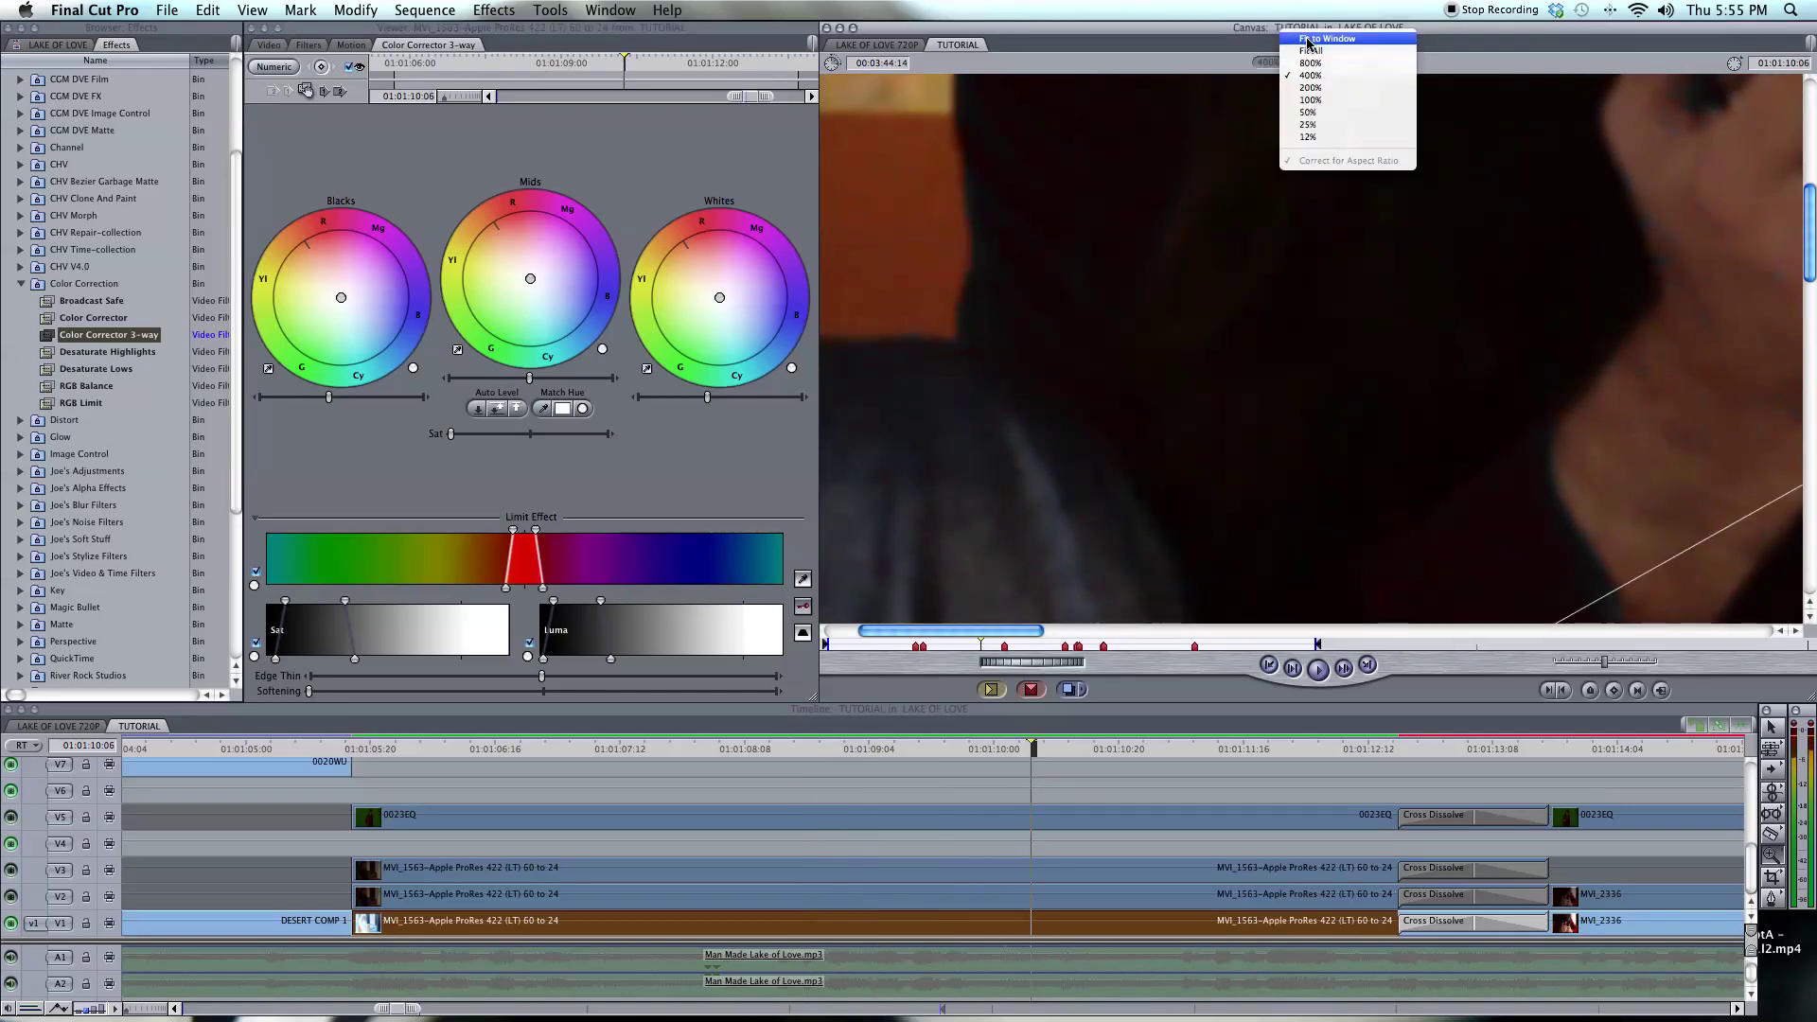
{"action": "left_click", "coordinate": [1334, 42]}
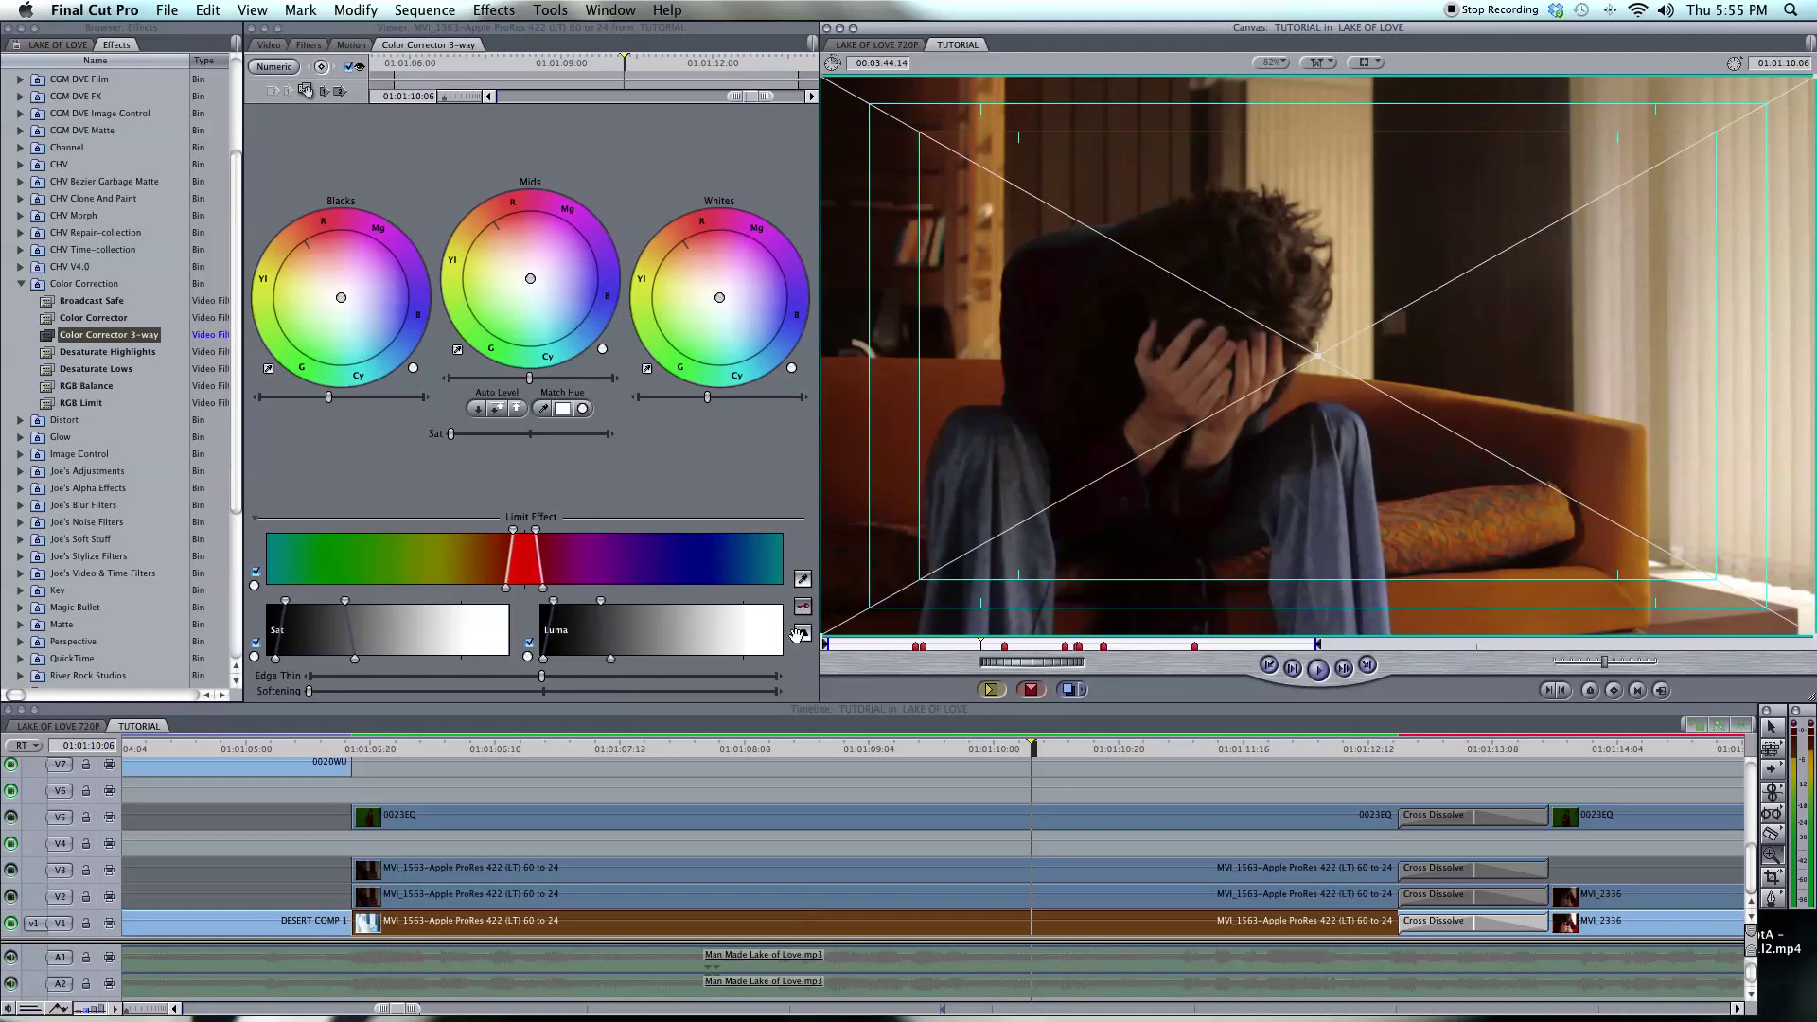
In Matte view, adjust Edge Thin and Softening, then add a second Color Corrector 3-way.
{"action": "left_click", "coordinate": [802, 634]}
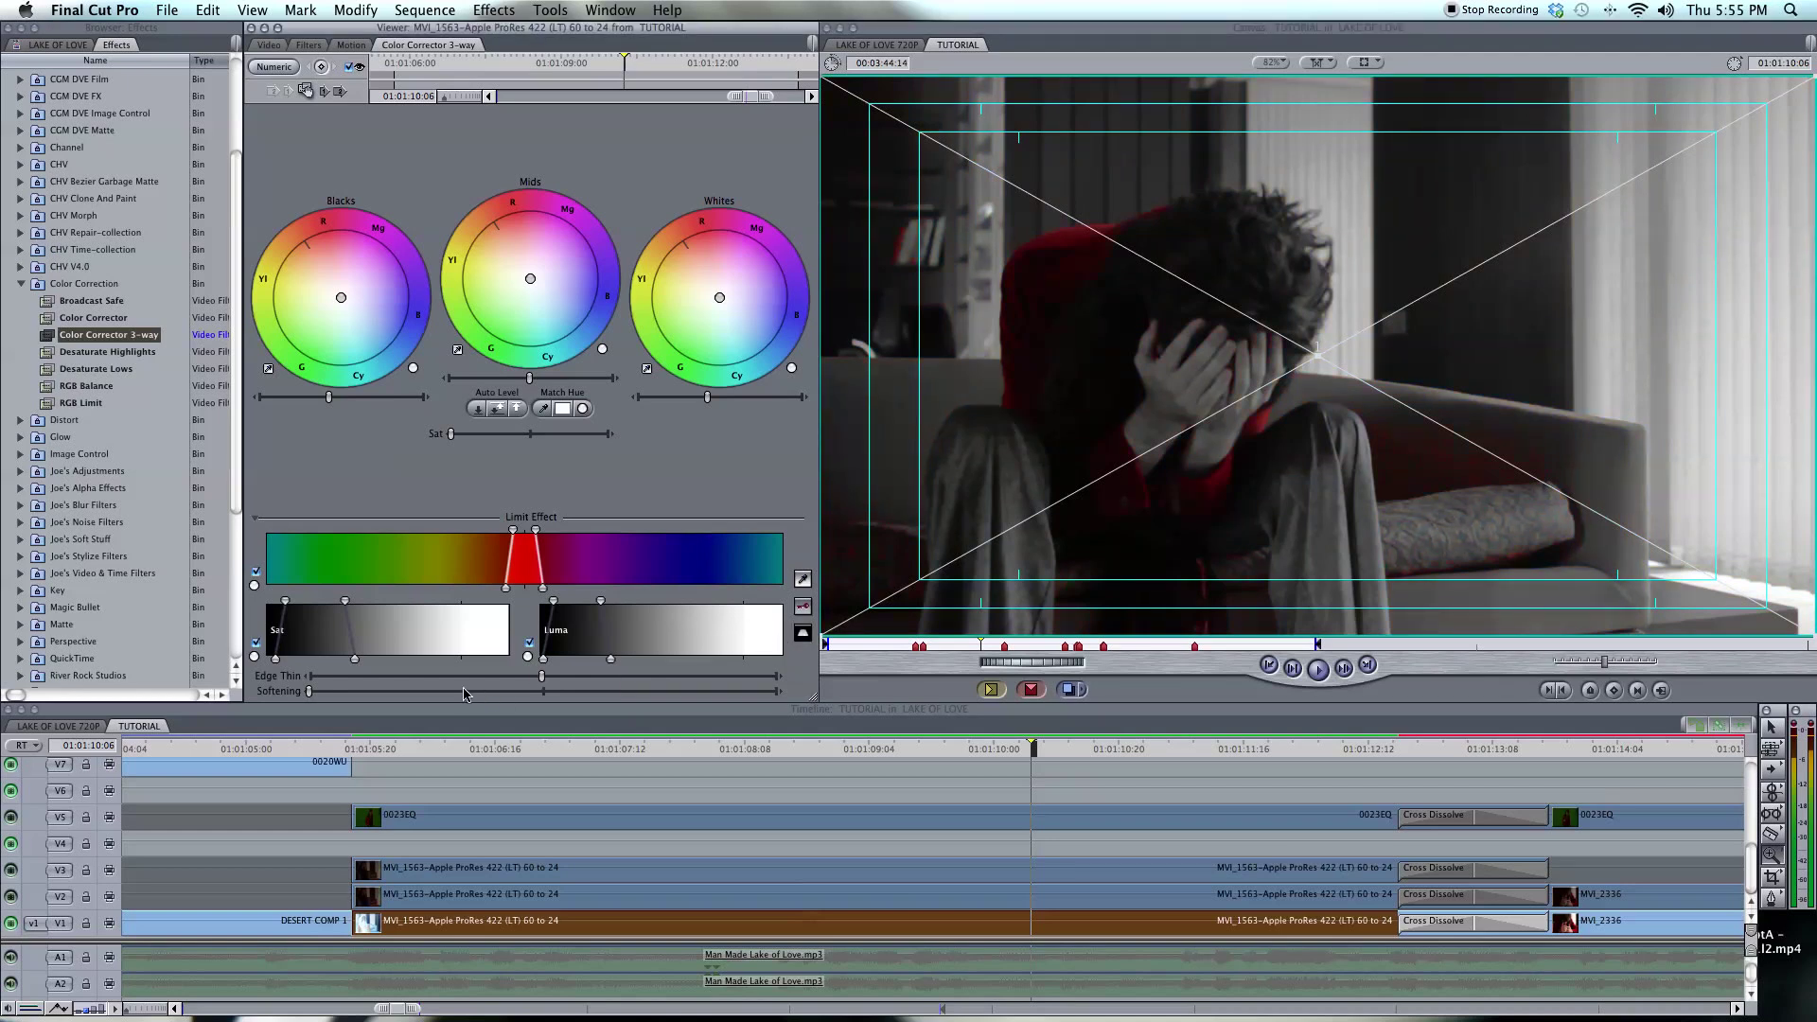
{"action": "left_click_drag", "start_coordinate": [525, 681], "coordinate": [443, 680]}
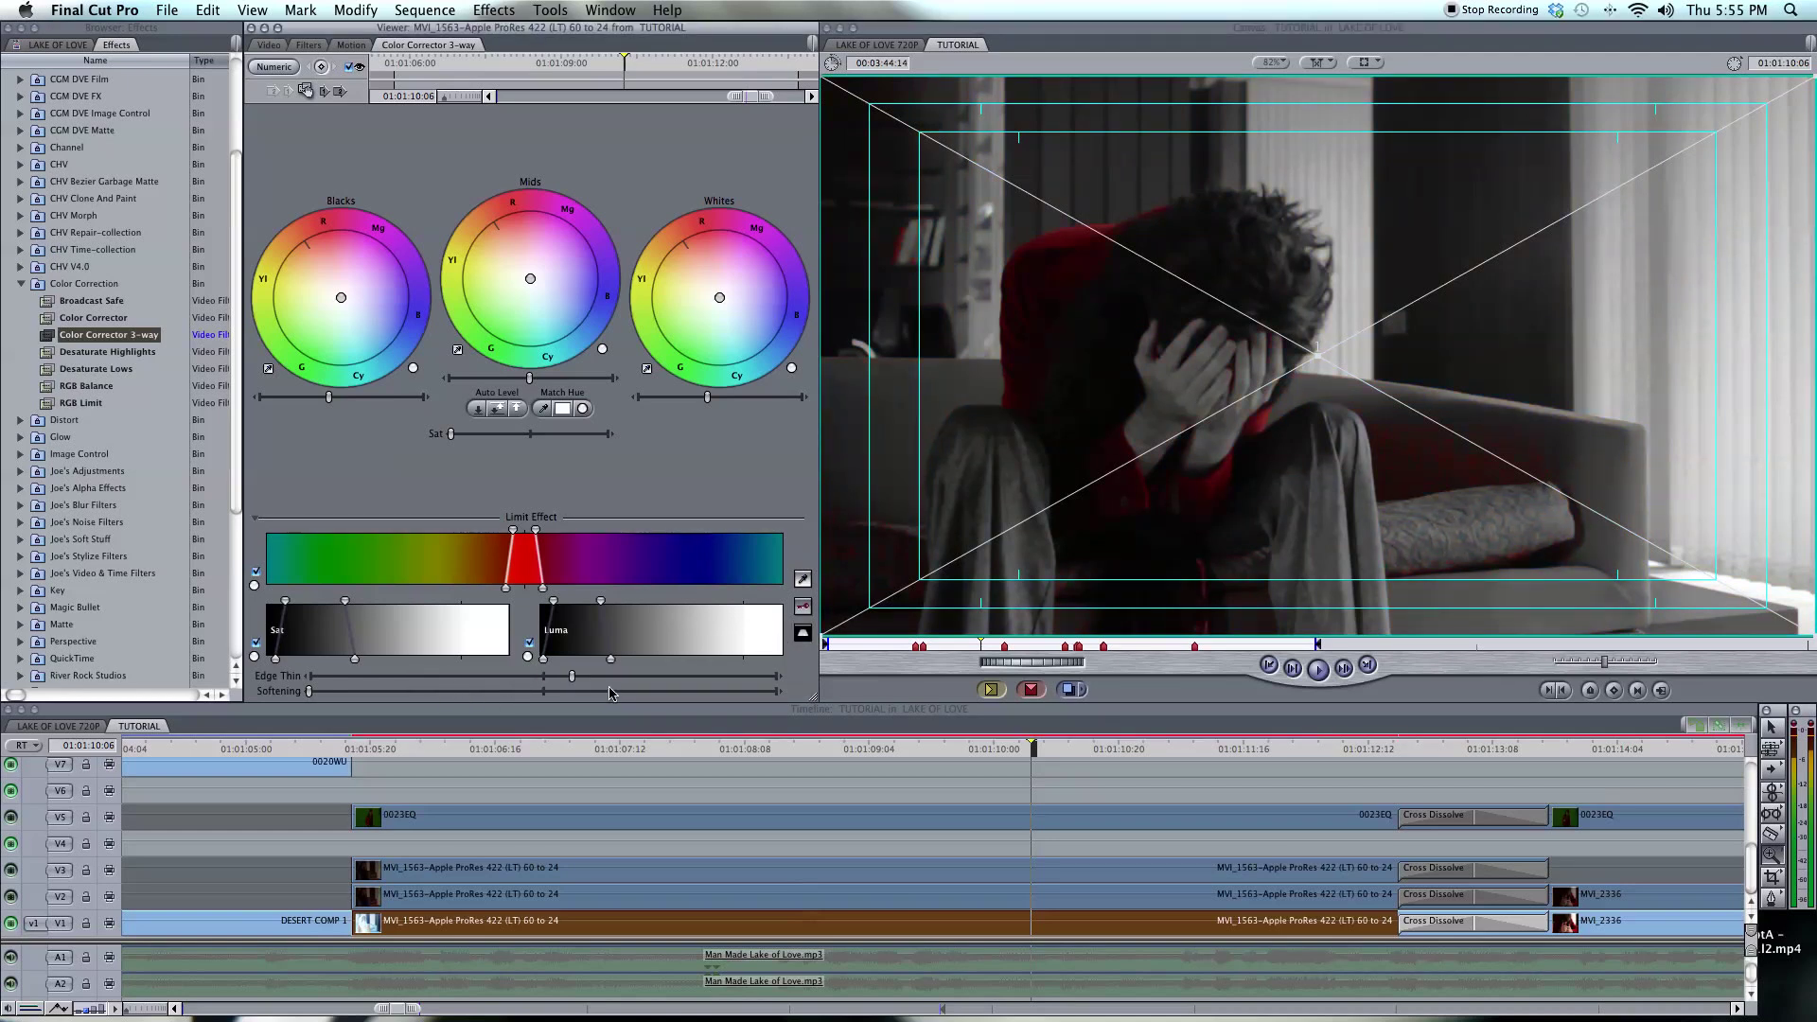
{"action": "left_click_drag", "start_coordinate": [611, 692], "coordinate": [366, 692]}
{"action": "left_click_drag", "start_coordinate": [44, 338], "coordinate": [628, 916]}
{"action": "left_click", "coordinate": [512, 48]}
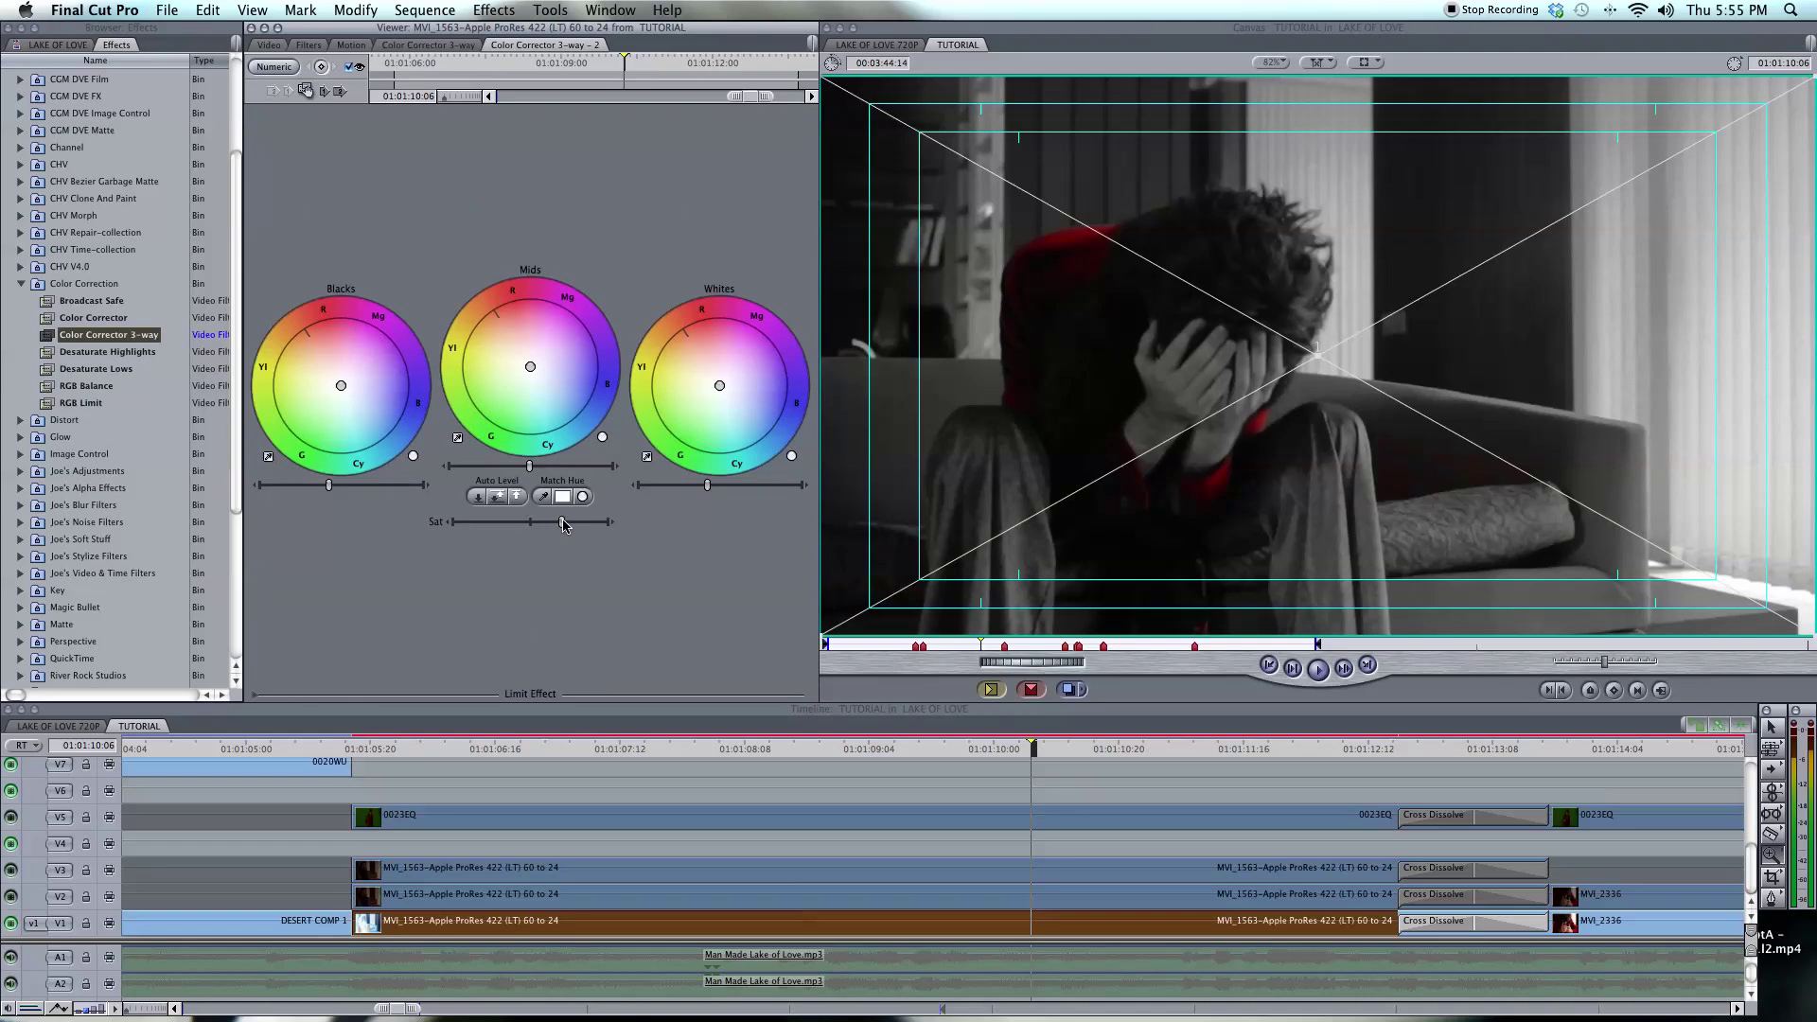
On the second corrector, tweak the Mids, crush the Blacks, and raise the Whites slightly.
{"action": "left_click", "coordinate": [554, 467]}
{"action": "left_click_drag", "start_coordinate": [554, 470], "coordinate": [544, 469]}
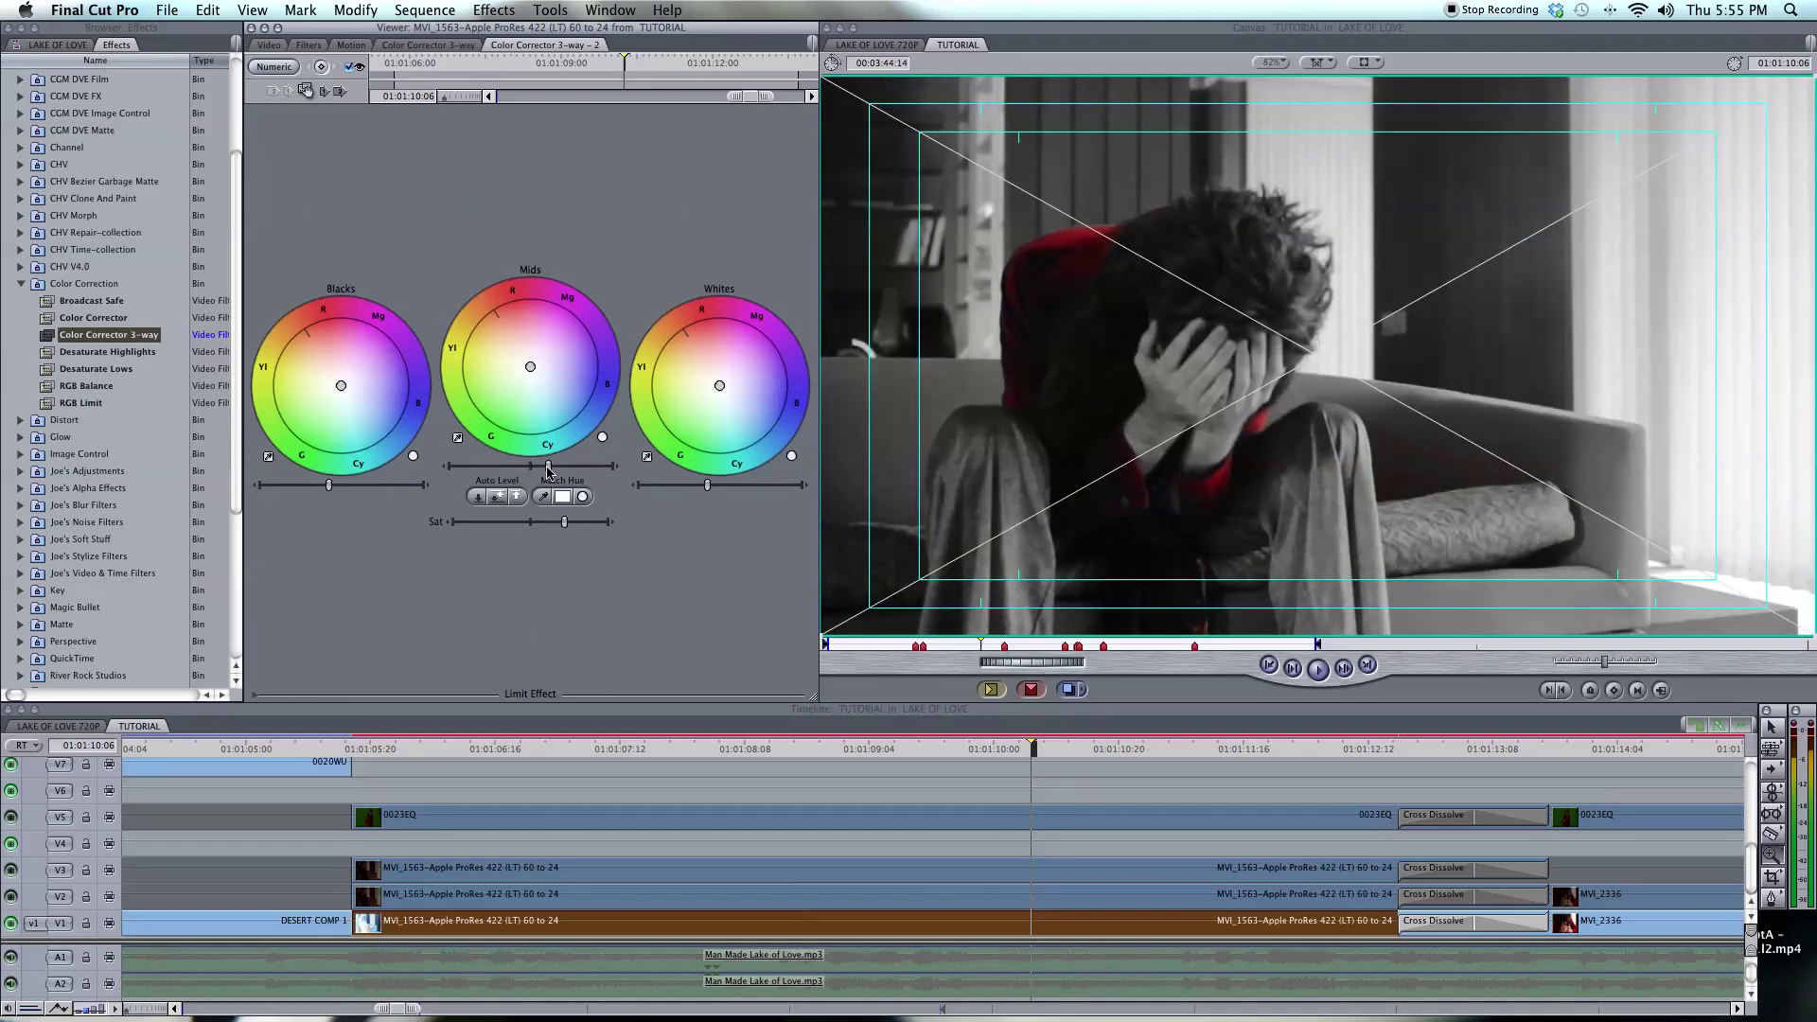
{"action": "left_click_drag", "start_coordinate": [323, 492], "coordinate": [322, 491]}
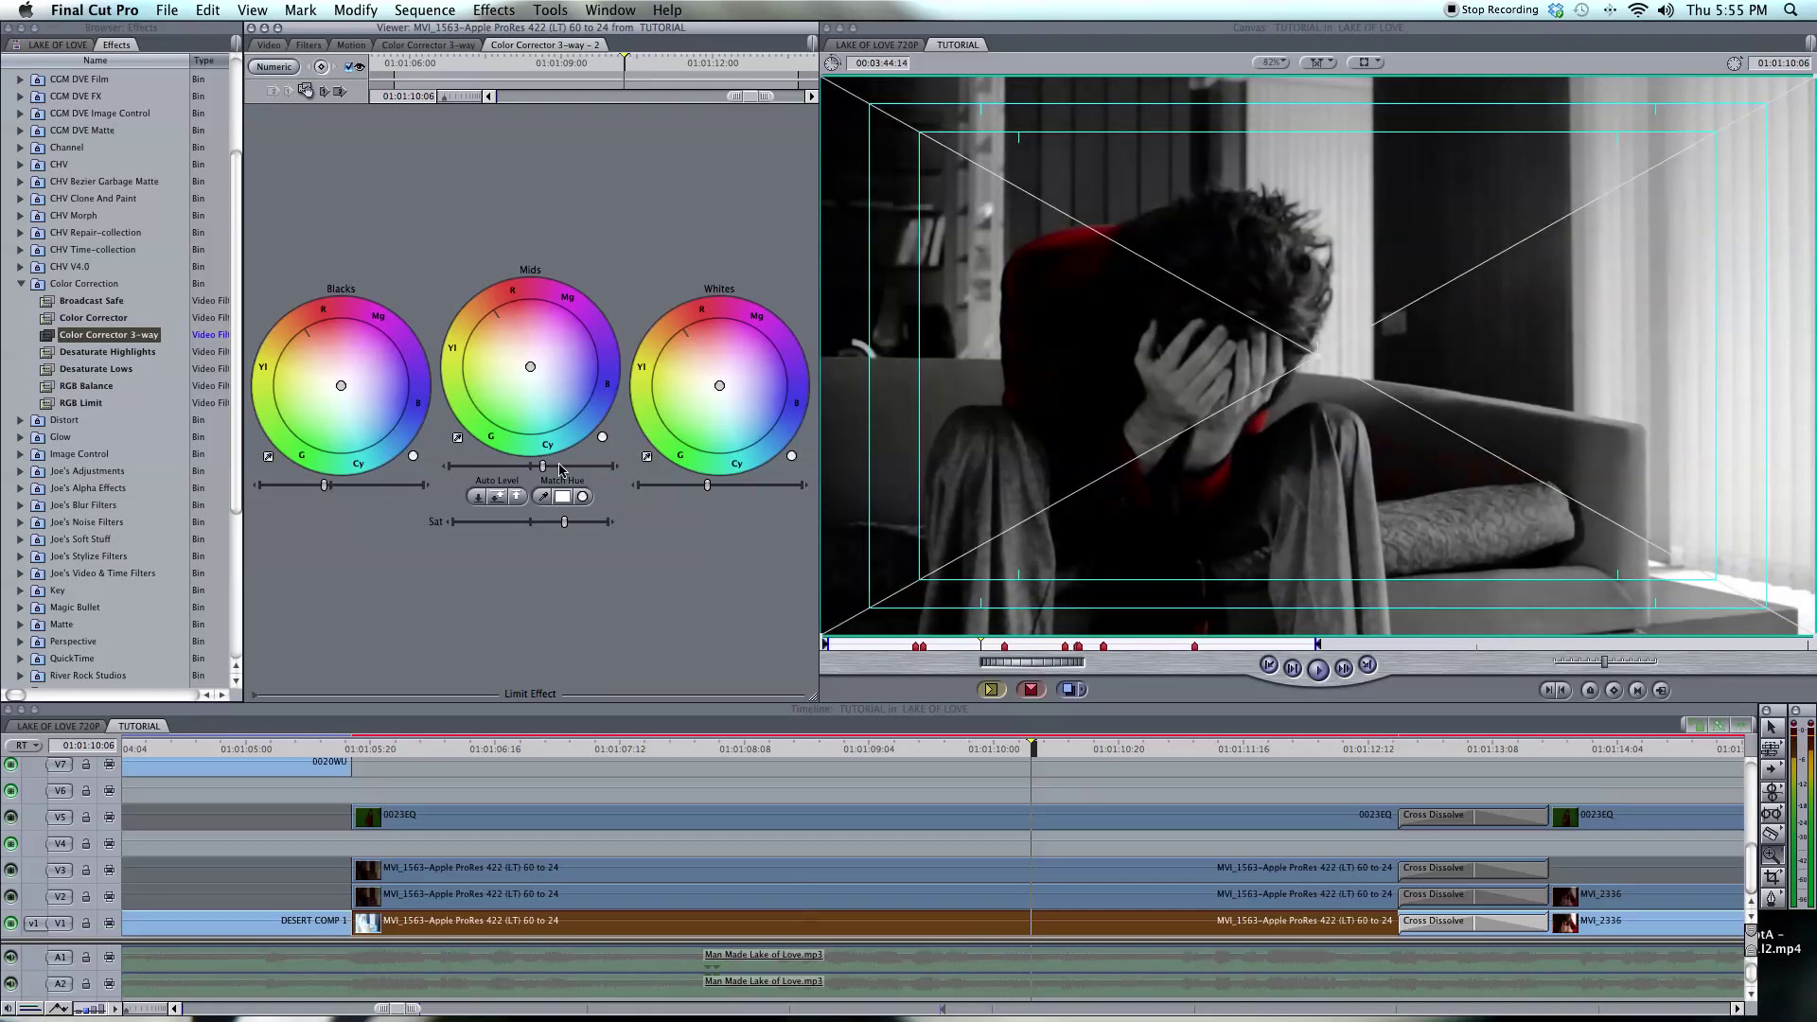
{"action": "left_click_drag", "start_coordinate": [561, 469], "coordinate": [554, 470]}
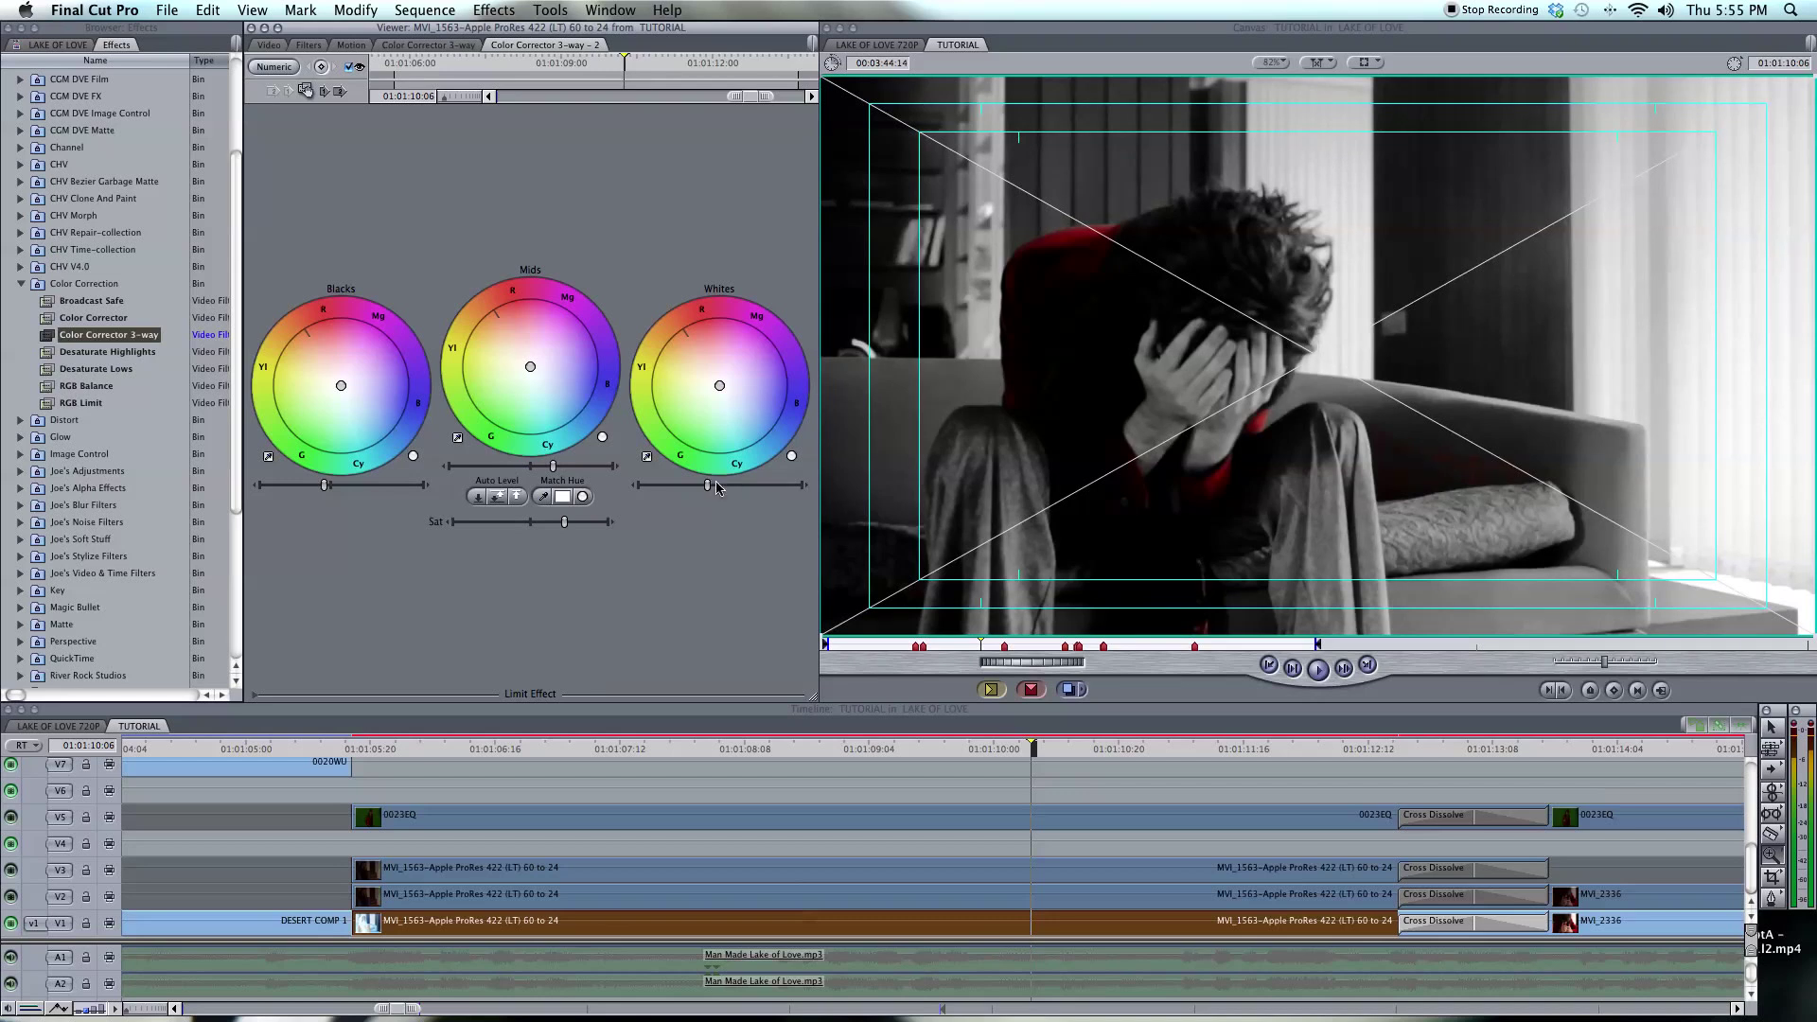
{"action": "left_click_drag", "start_coordinate": [717, 488], "coordinate": [720, 489]}
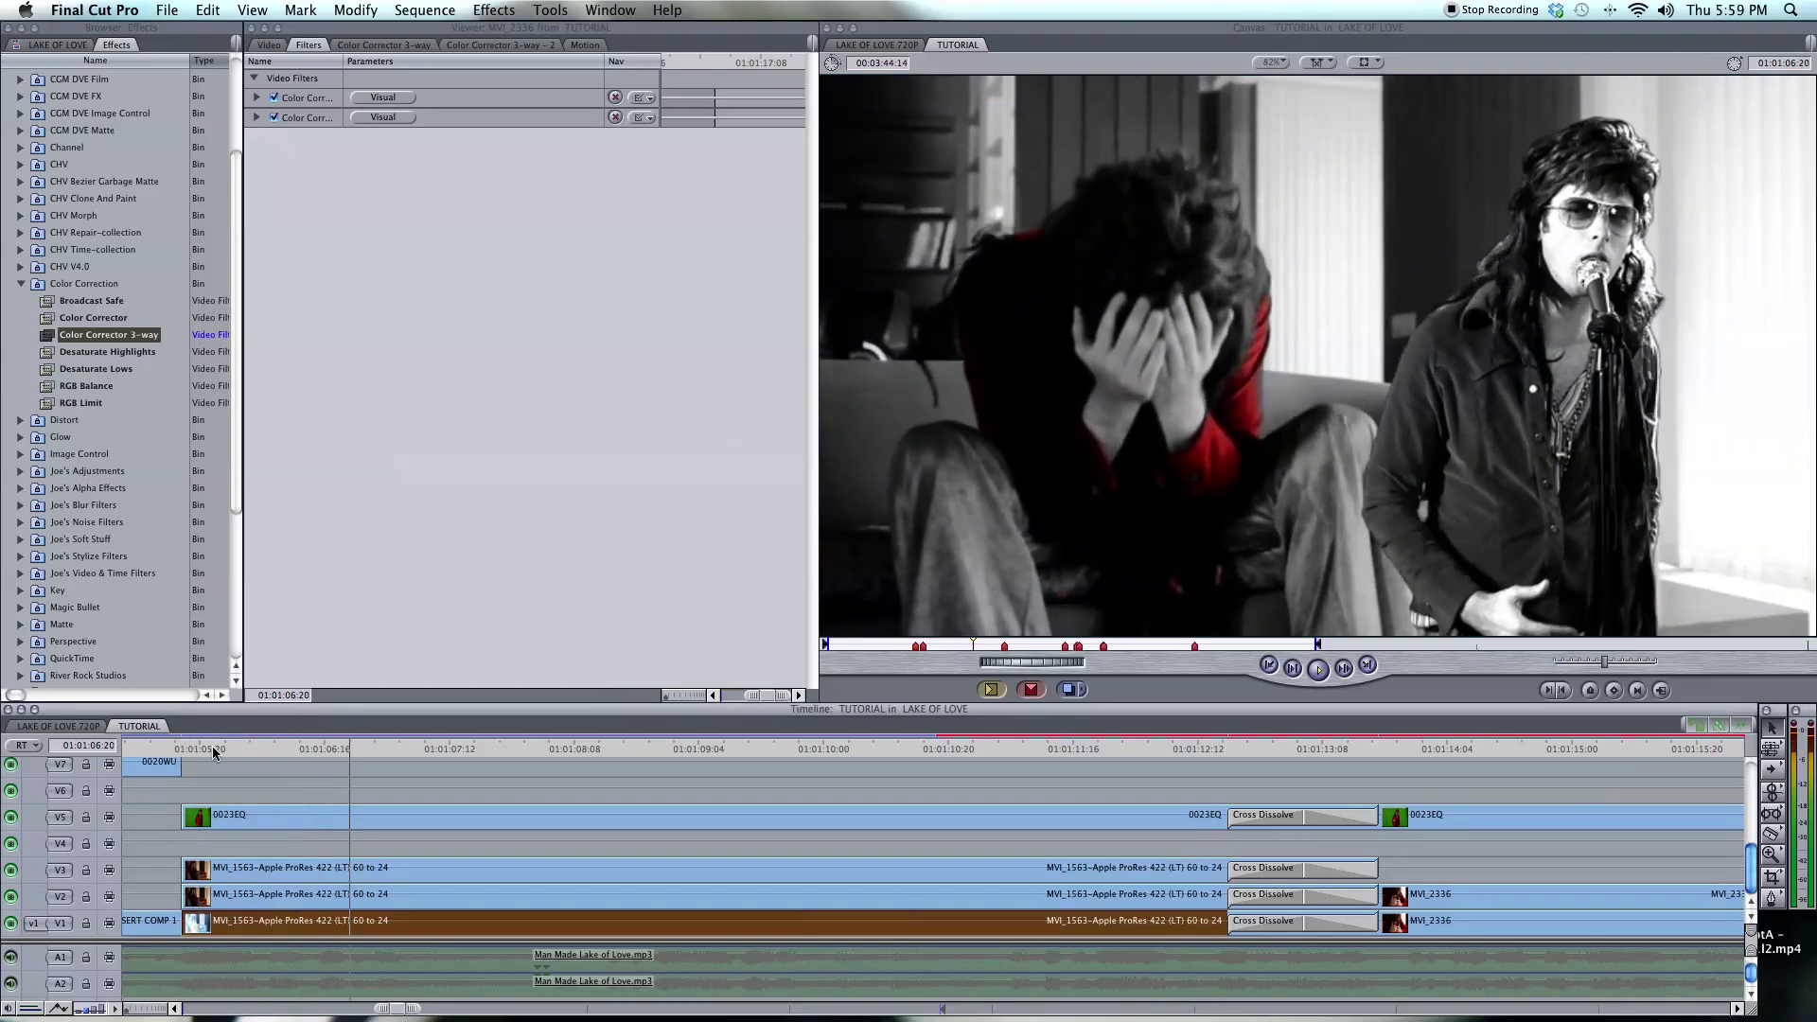
Replay the graded couch shot several times to check the red isolation.
{"action": "key", "text": "space"}
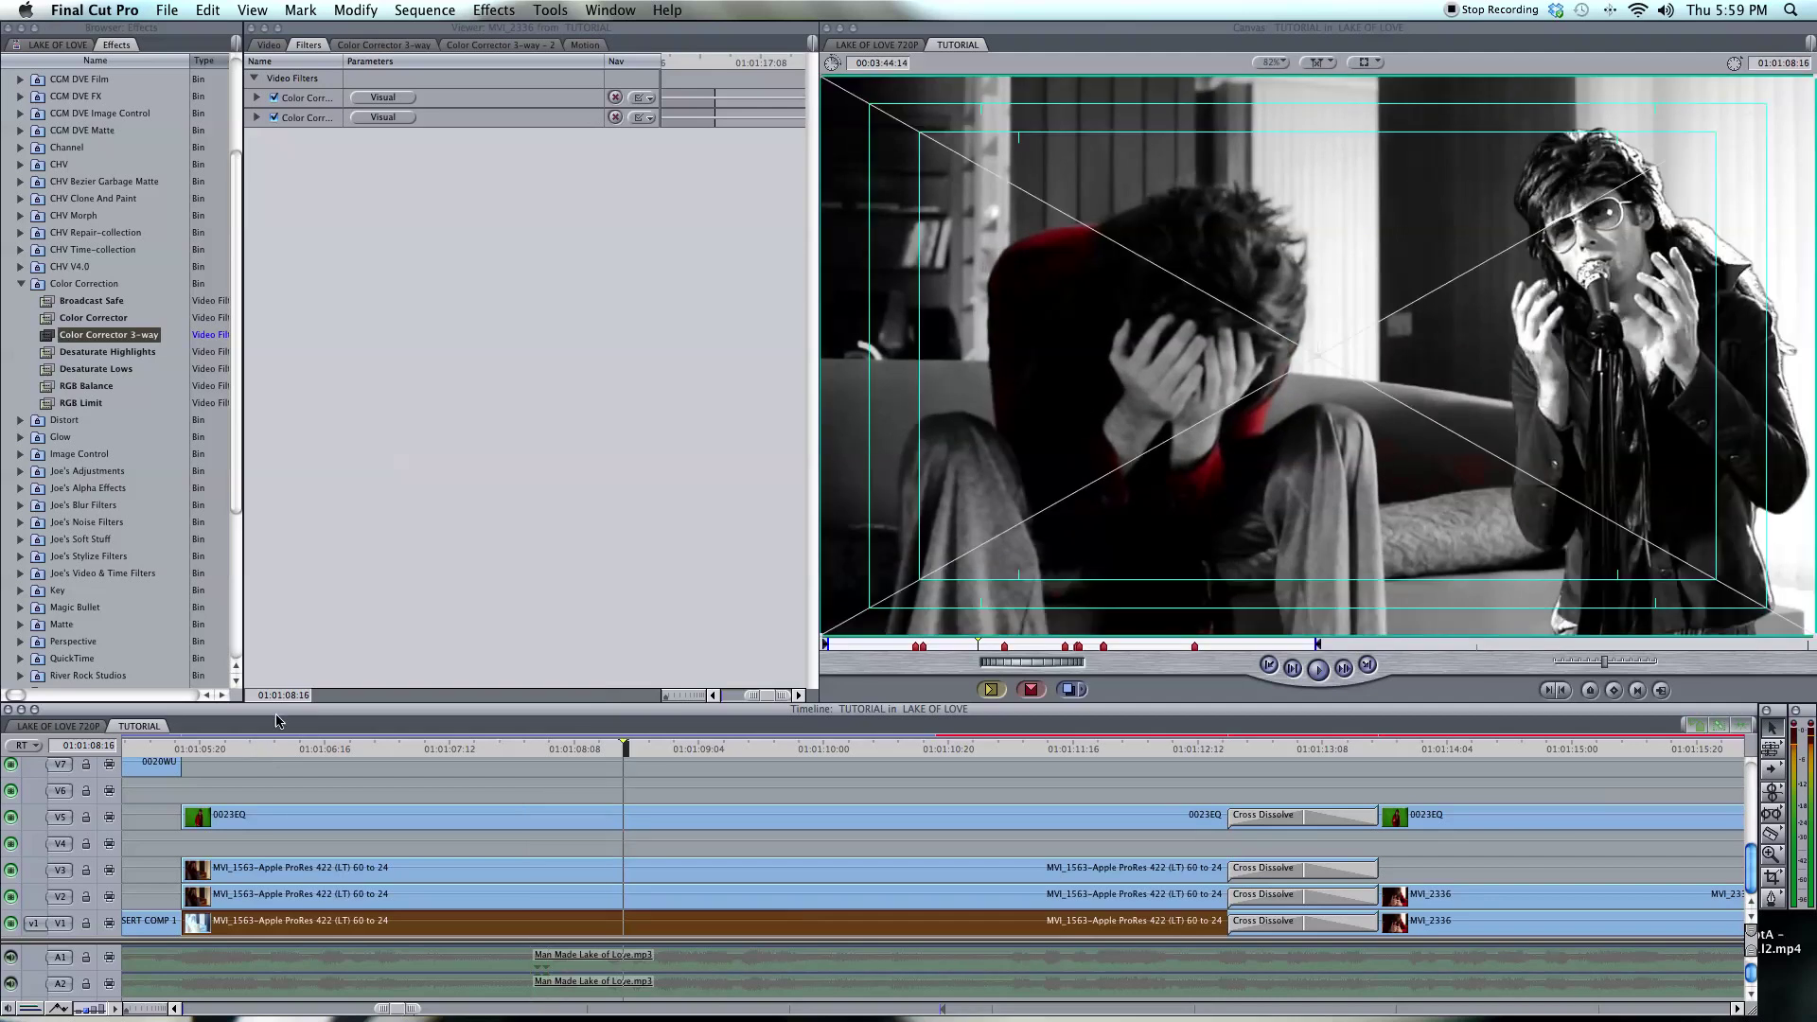
{"action": "left_click", "coordinate": [331, 748]}
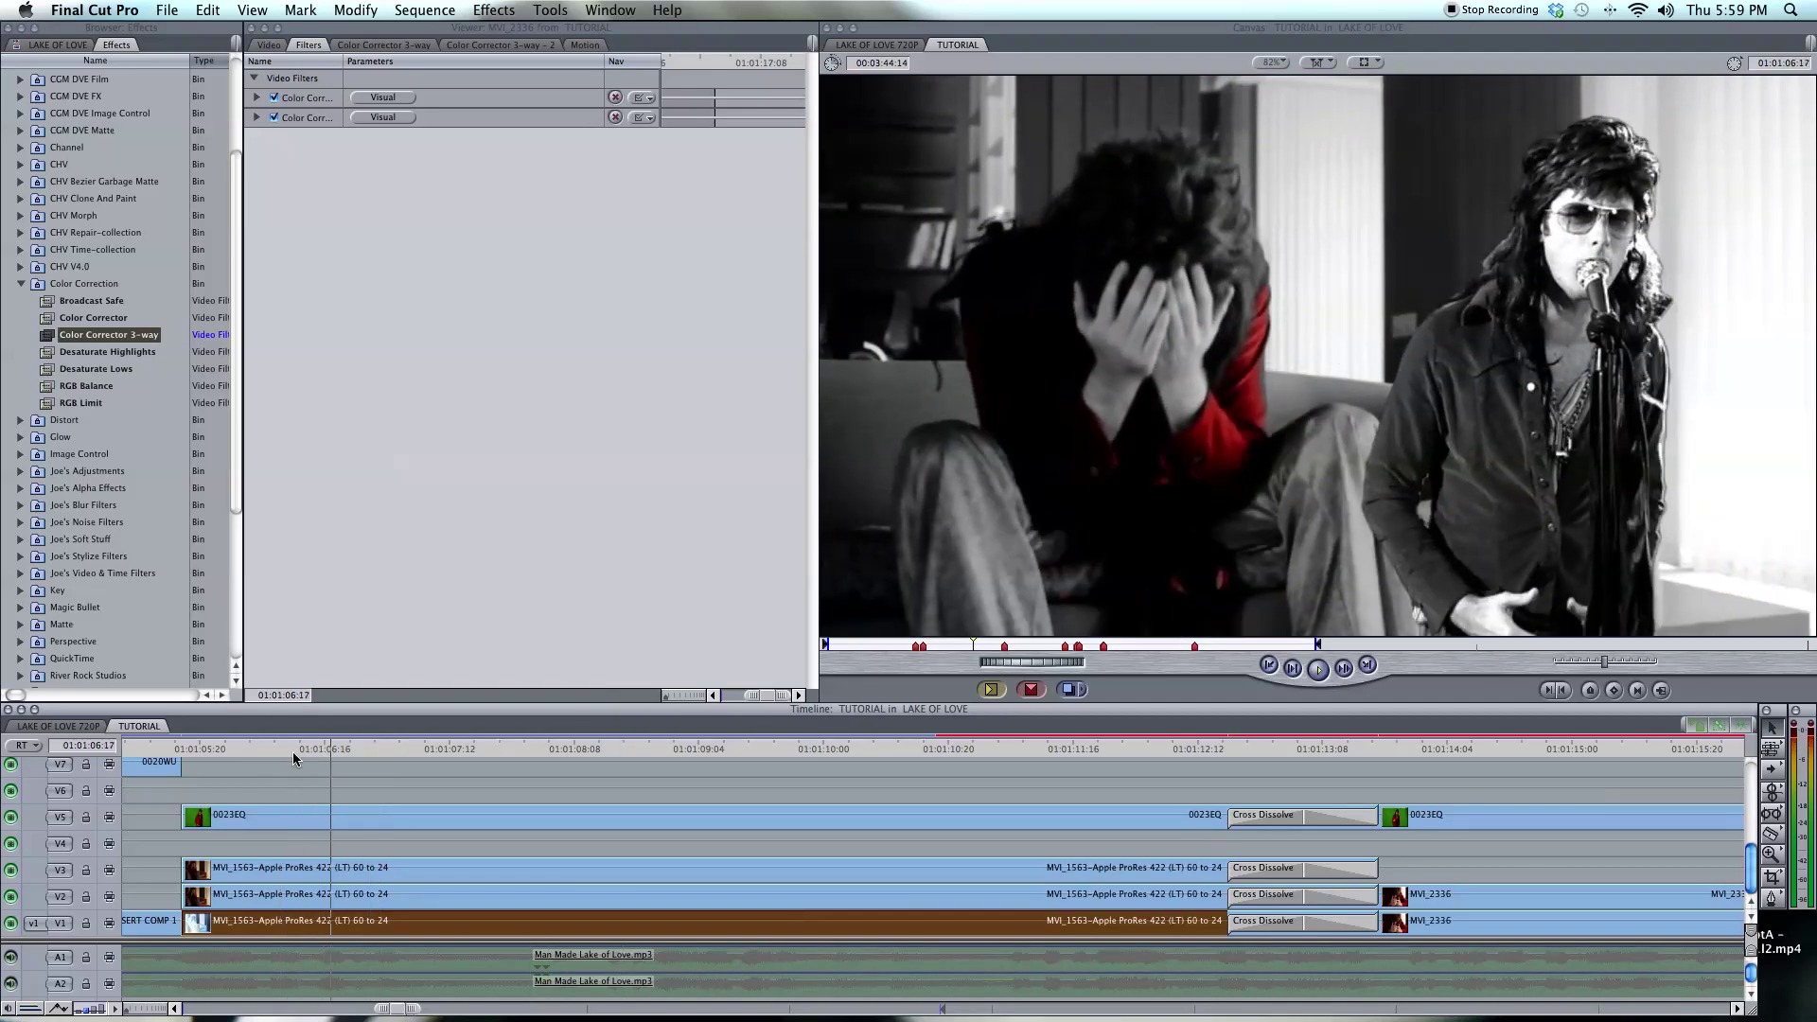
{"action": "key", "text": "space"}
{"action": "key", "text": "space"}
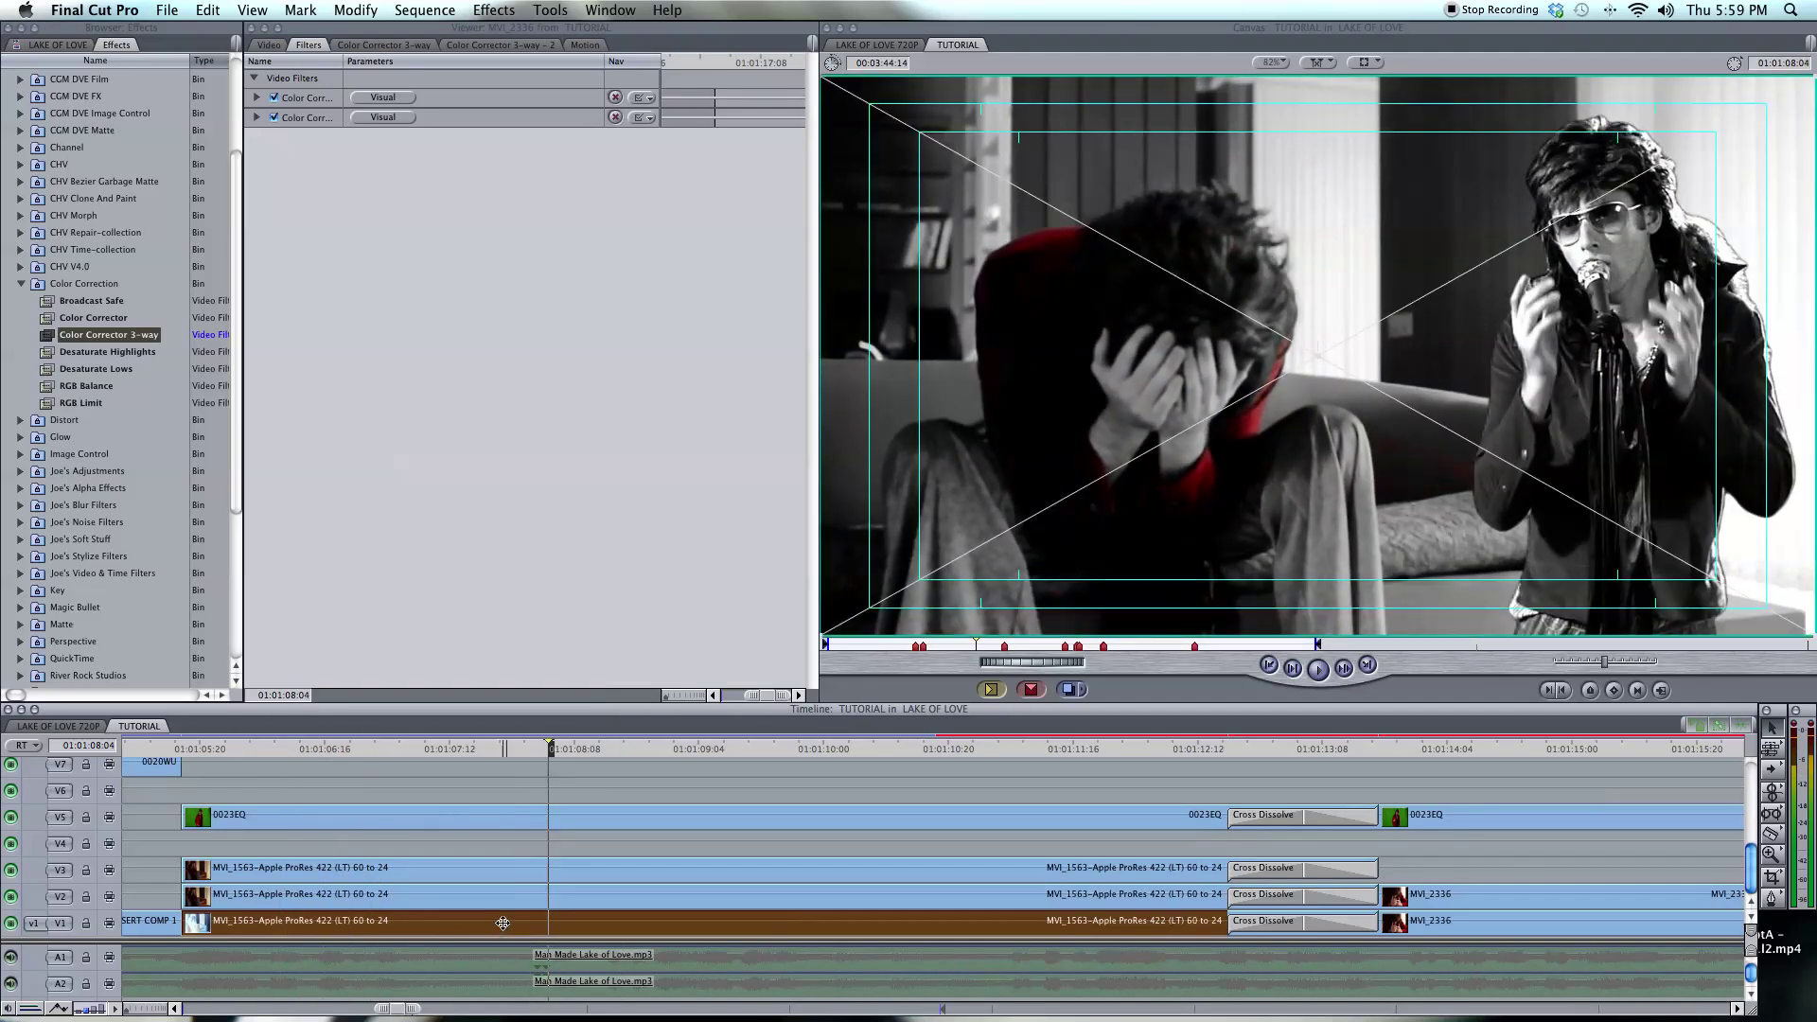
{"action": "left_click_drag", "start_coordinate": [485, 758], "coordinate": [299, 757]}
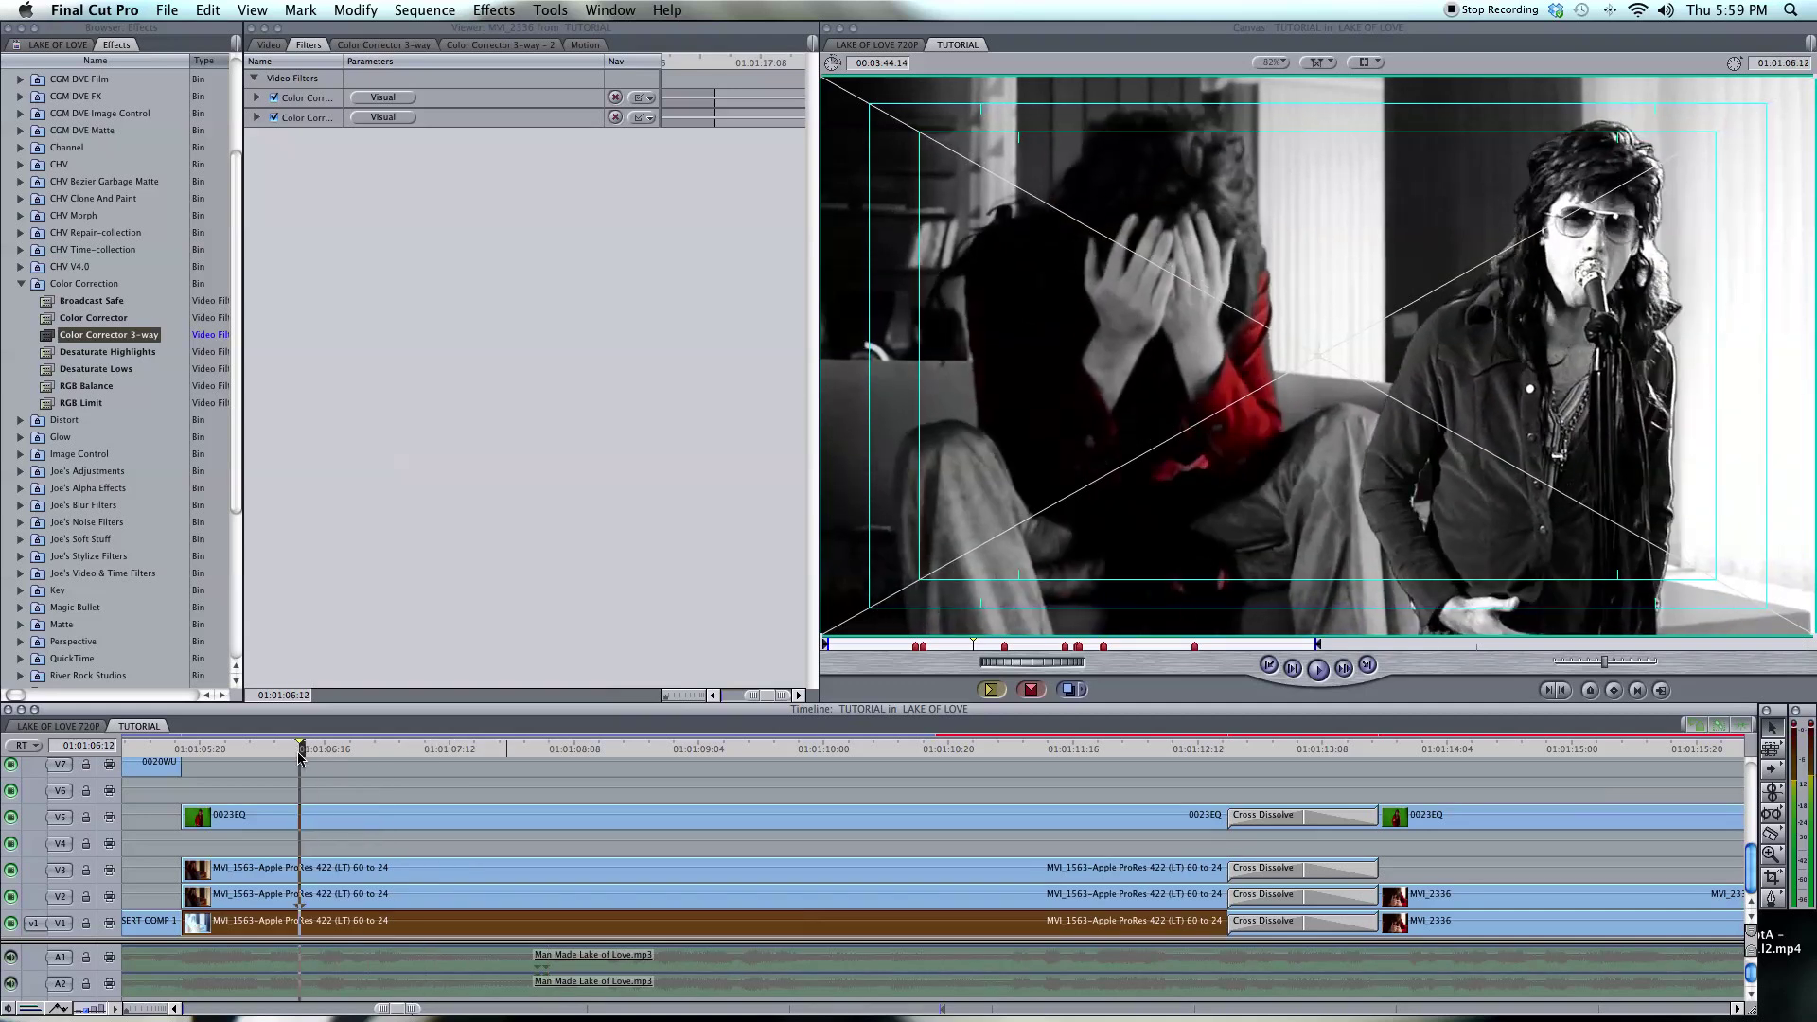
{"action": "key", "text": "space"}
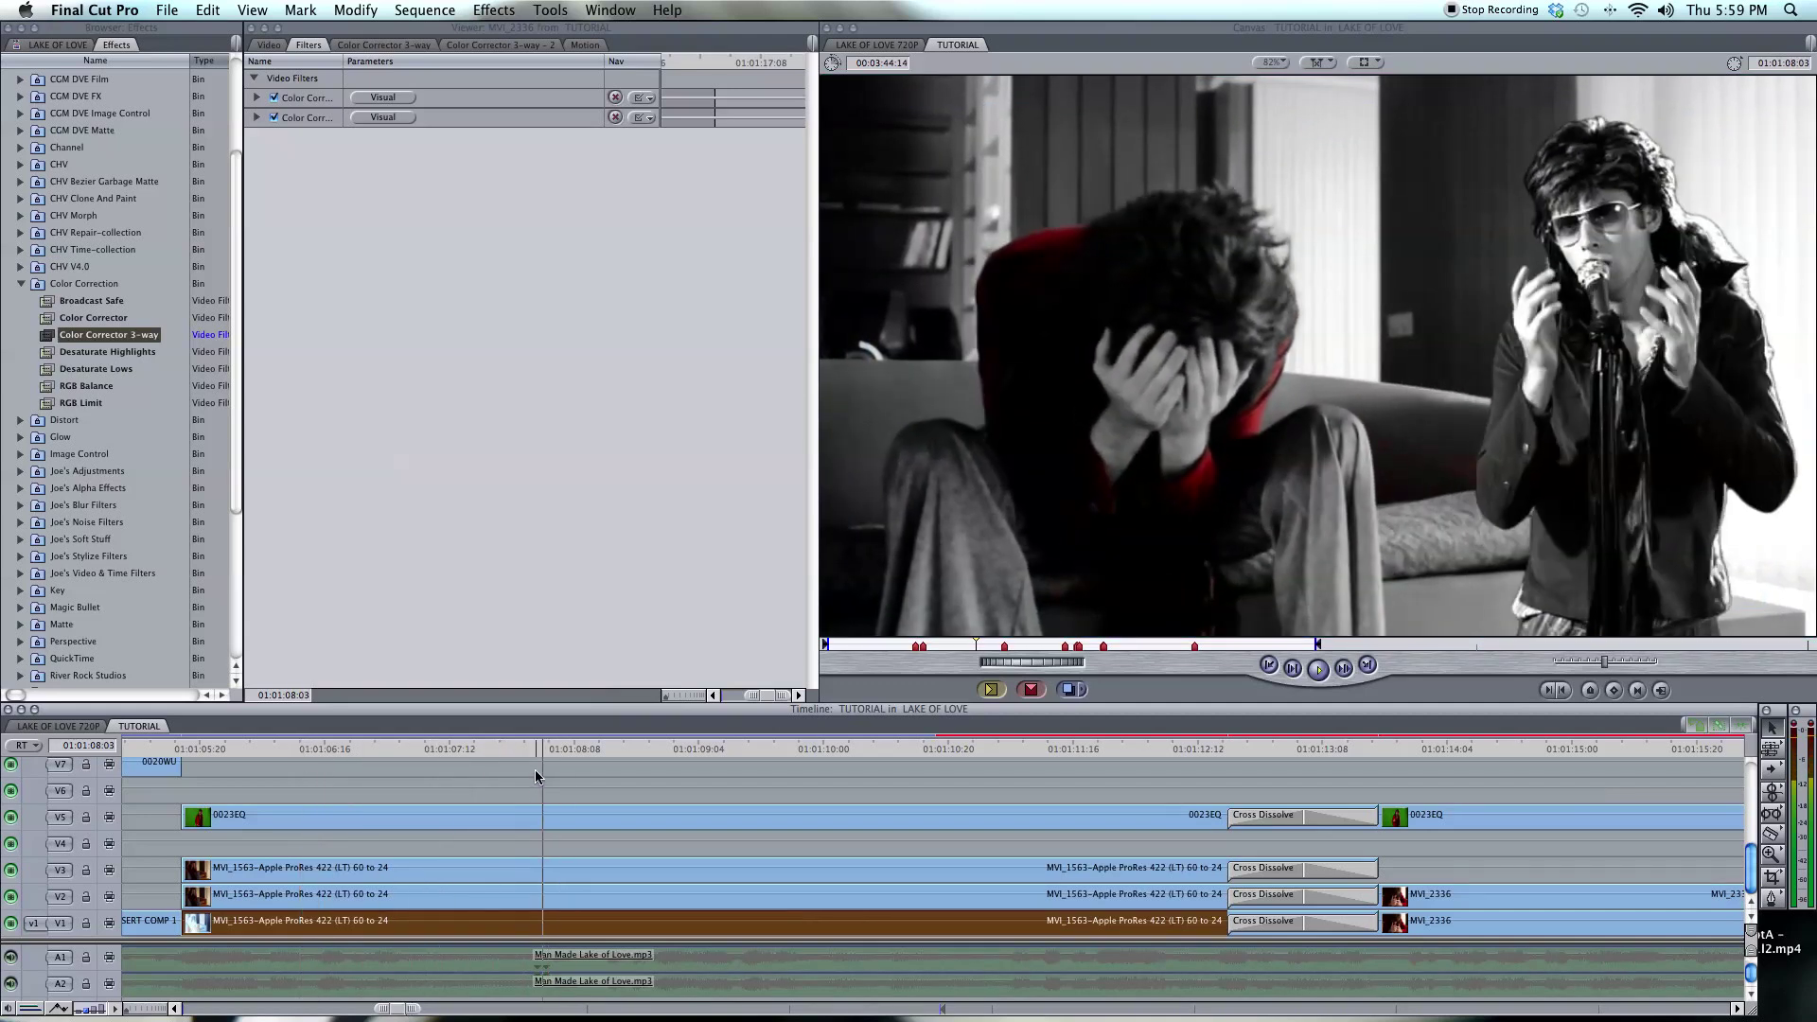
{"action": "key", "text": "space"}
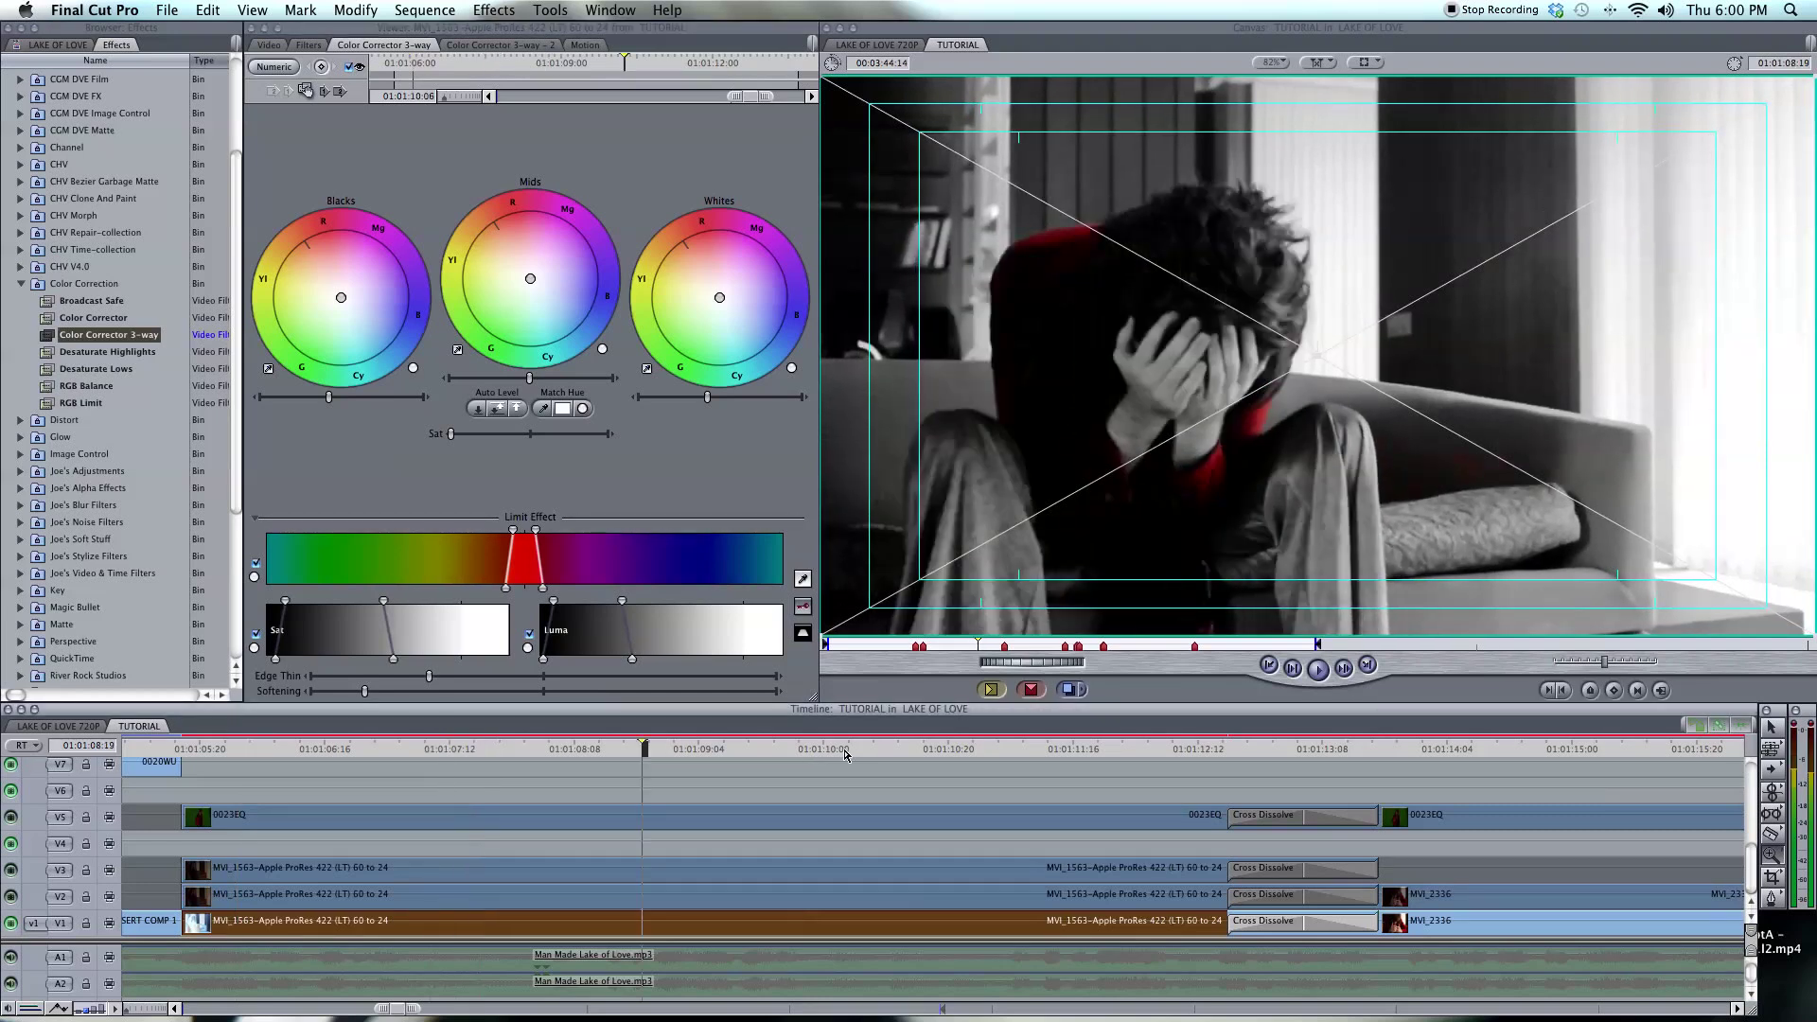
Fine-tune Edge Thin and Softening on the couch shot's red isolation, then jump to MVI_2336.
{"action": "left_click_drag", "start_coordinate": [724, 750], "coordinate": [586, 751]}
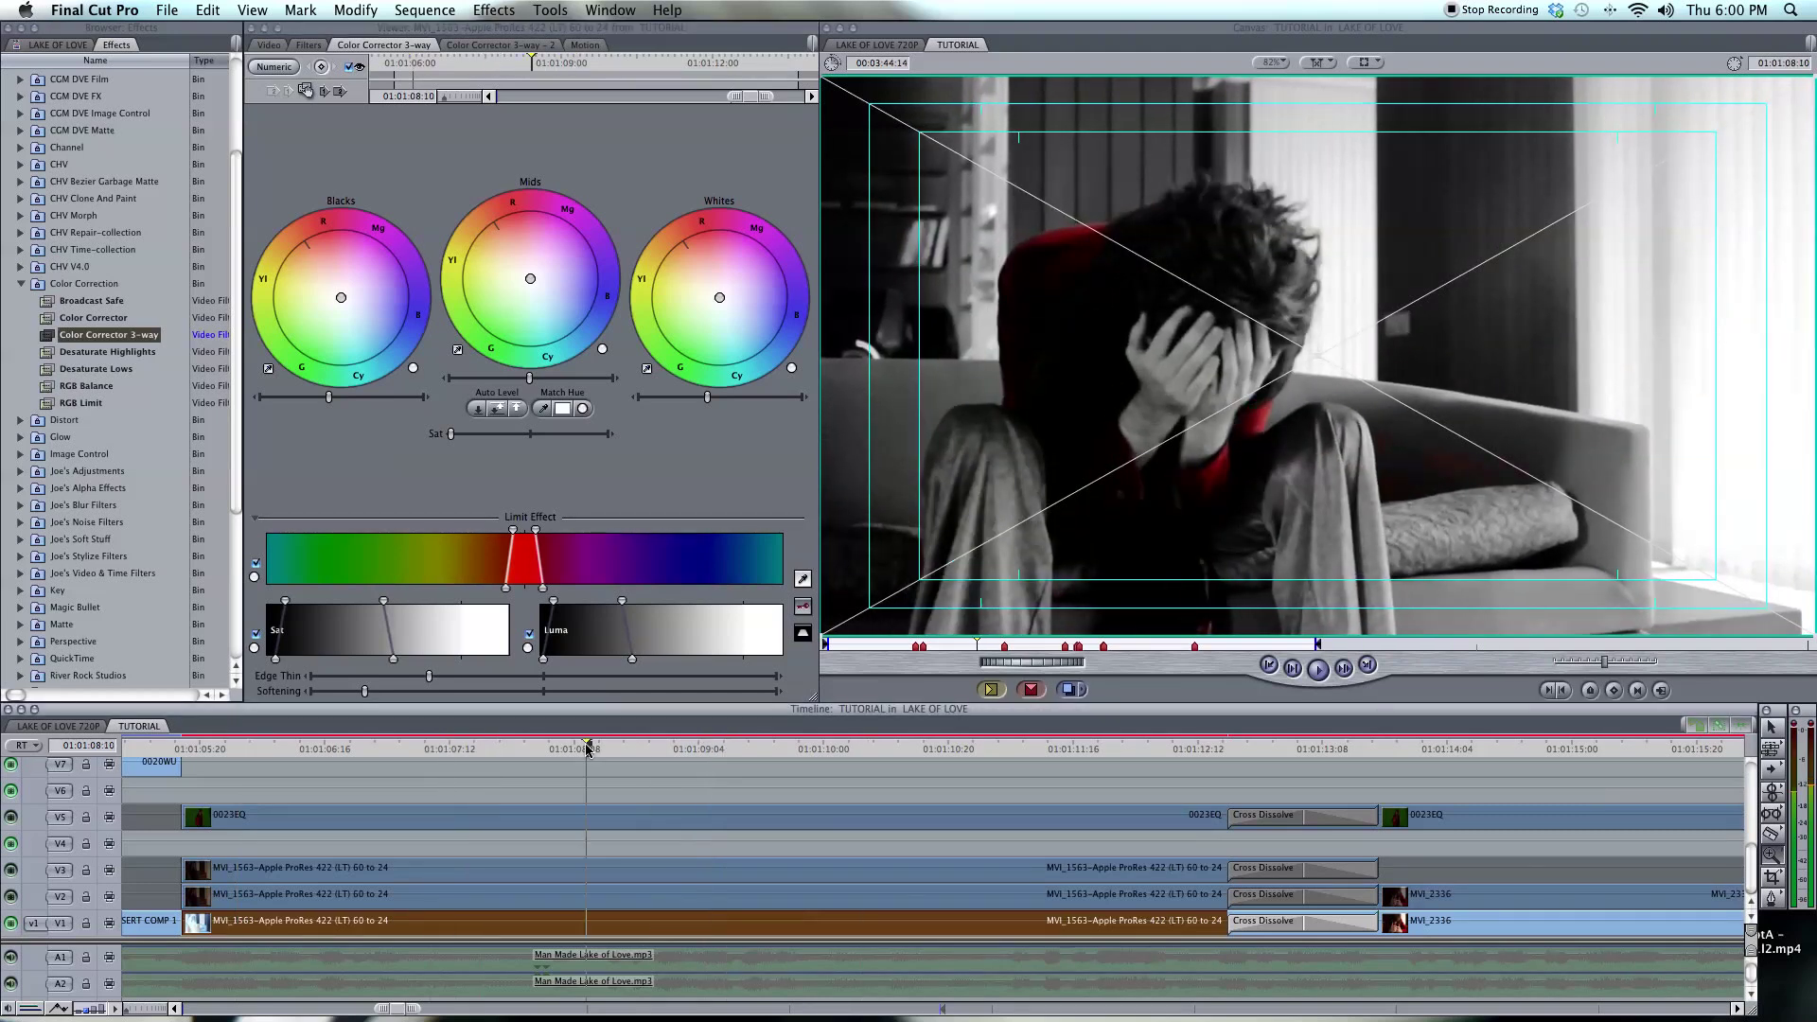
{"action": "left_click_drag", "start_coordinate": [569, 752], "coordinate": [350, 751]}
{"action": "left_click", "coordinate": [595, 677]}
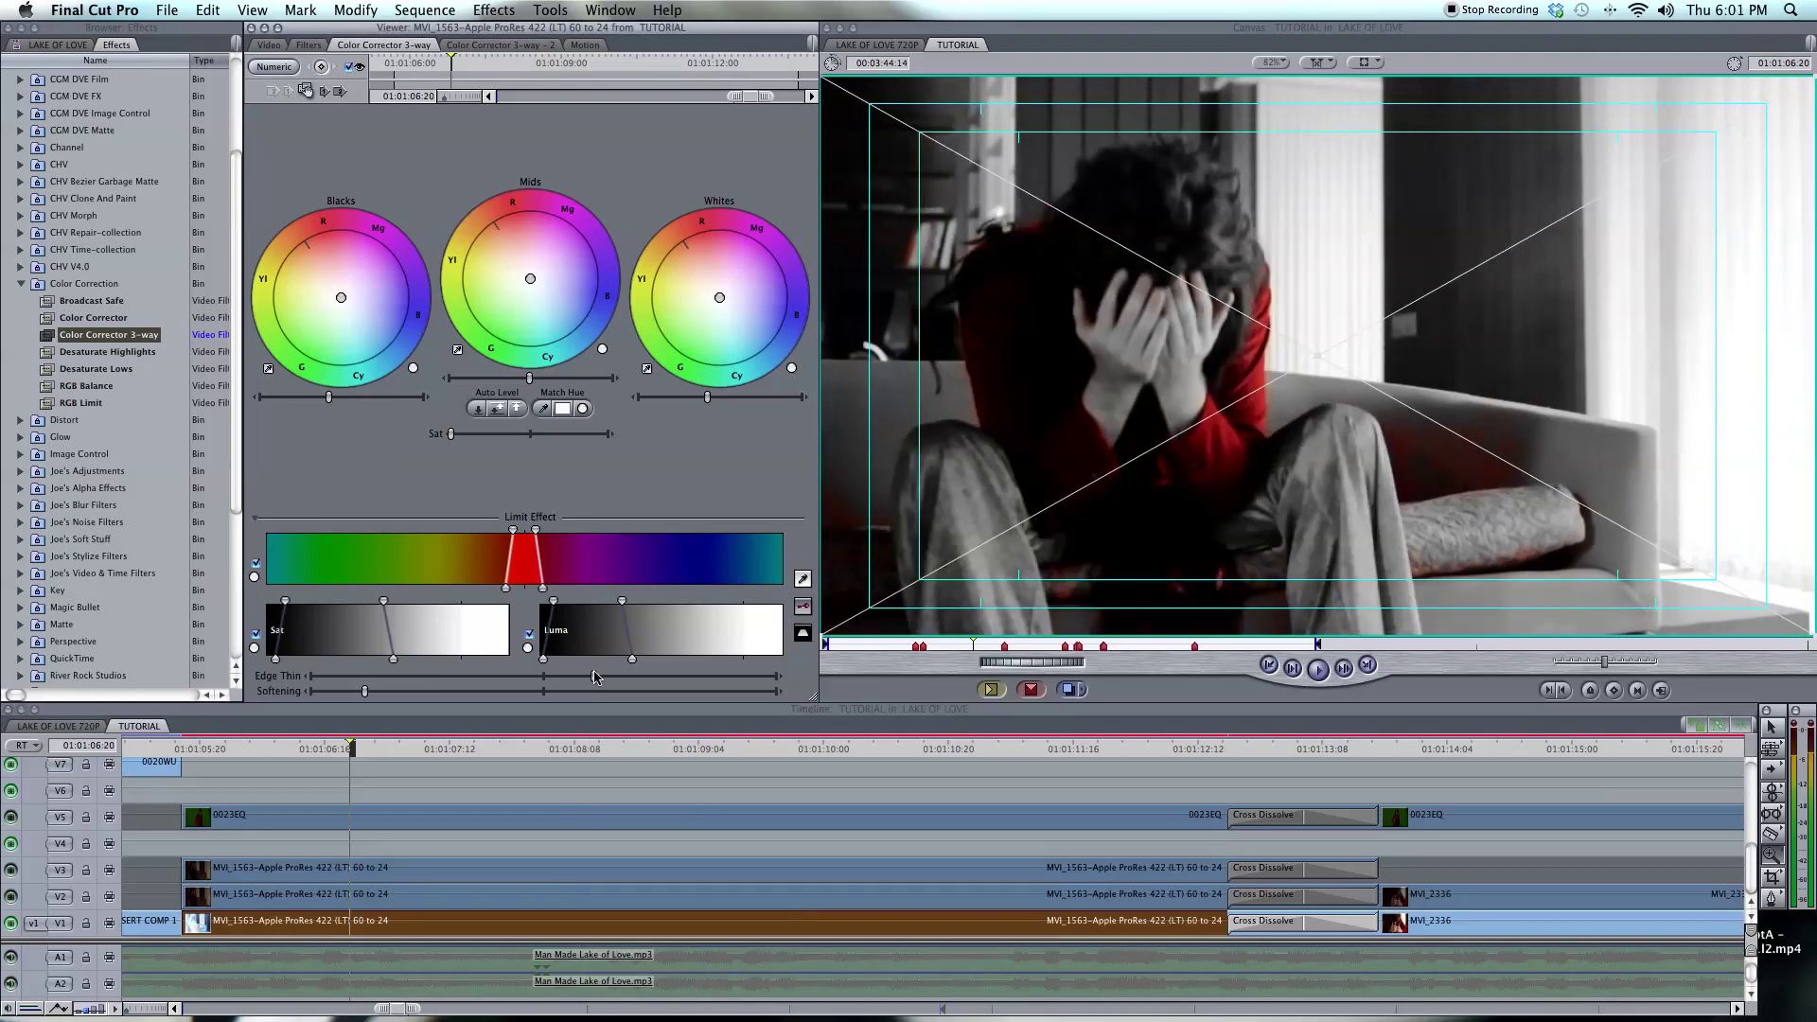
{"action": "left_click_drag", "start_coordinate": [596, 678], "coordinate": [554, 679]}
{"action": "left_click_drag", "start_coordinate": [383, 698], "coordinate": [407, 696]}
{"action": "left_click_drag", "start_coordinate": [361, 696], "coordinate": [333, 695]}
{"action": "left_click", "coordinate": [1476, 748]}
{"action": "scroll", "coordinate": [1158, 786], "scroll_direction": "right", "scroll_amount": 10}
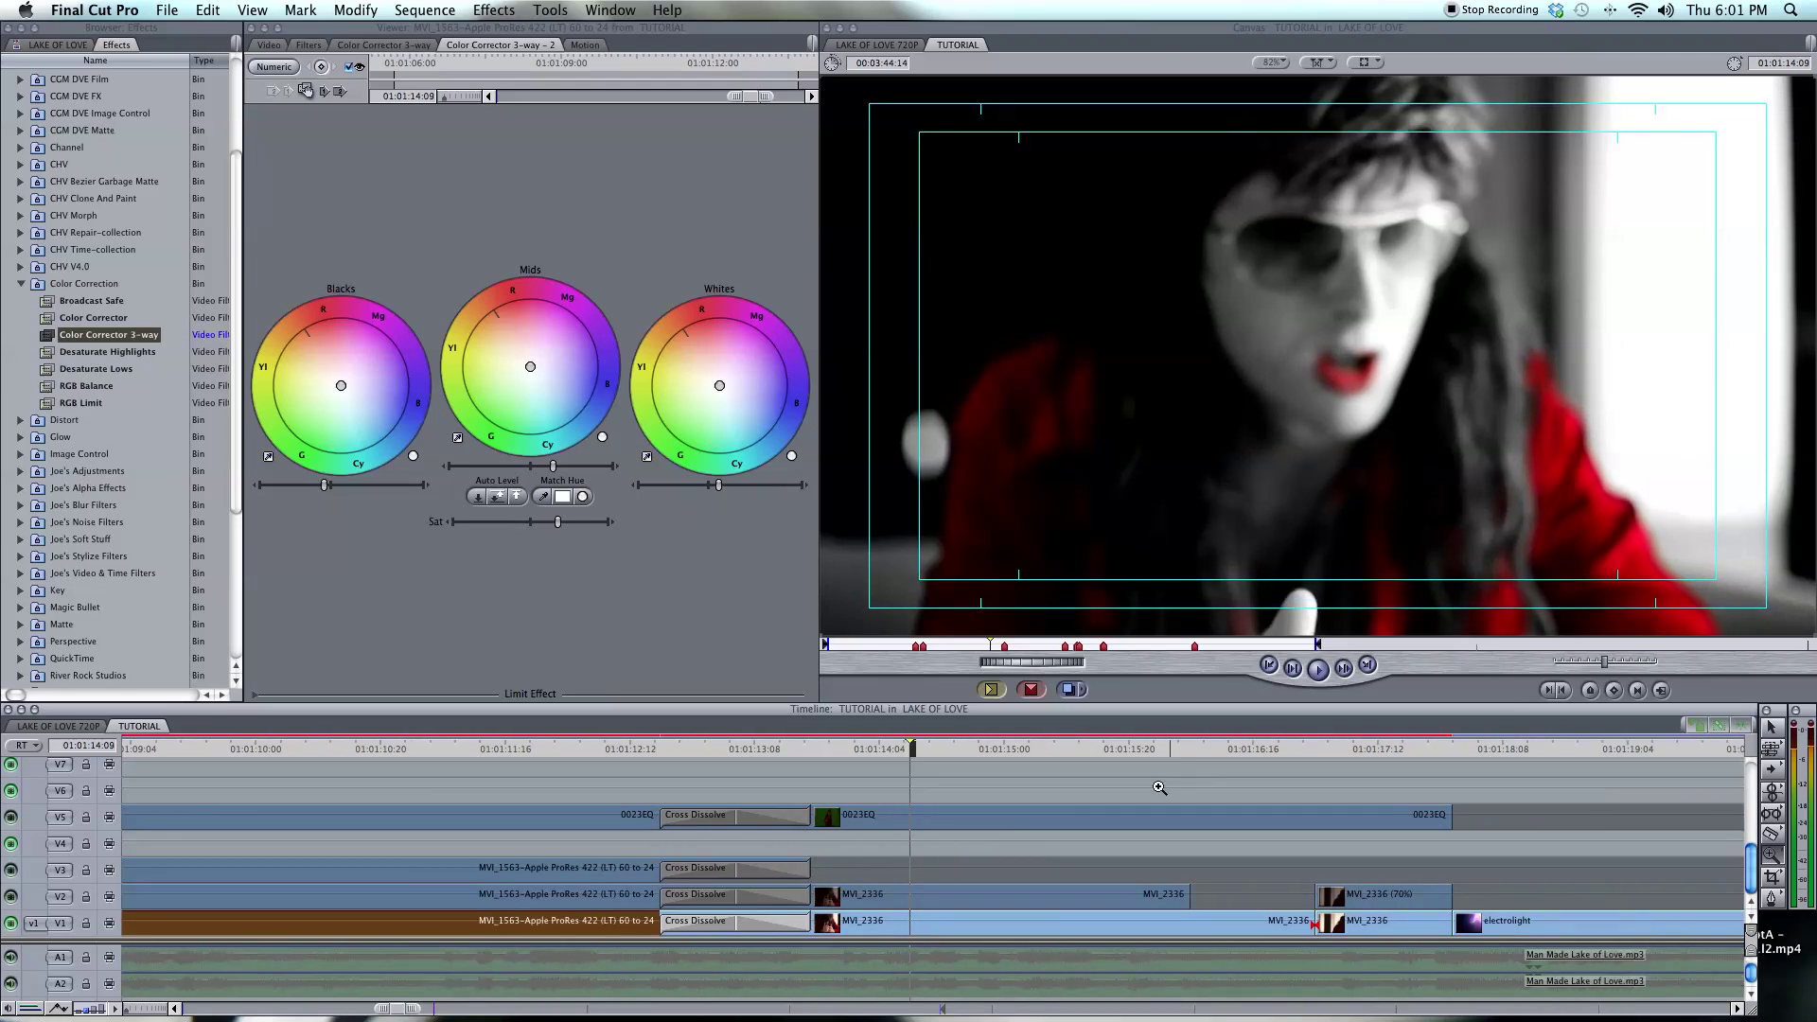
Re-enable tracks V2 and V5, return to the Selection tool, and load the V2 MVI_2336 clip.
{"action": "left_click", "coordinate": [12, 897]}
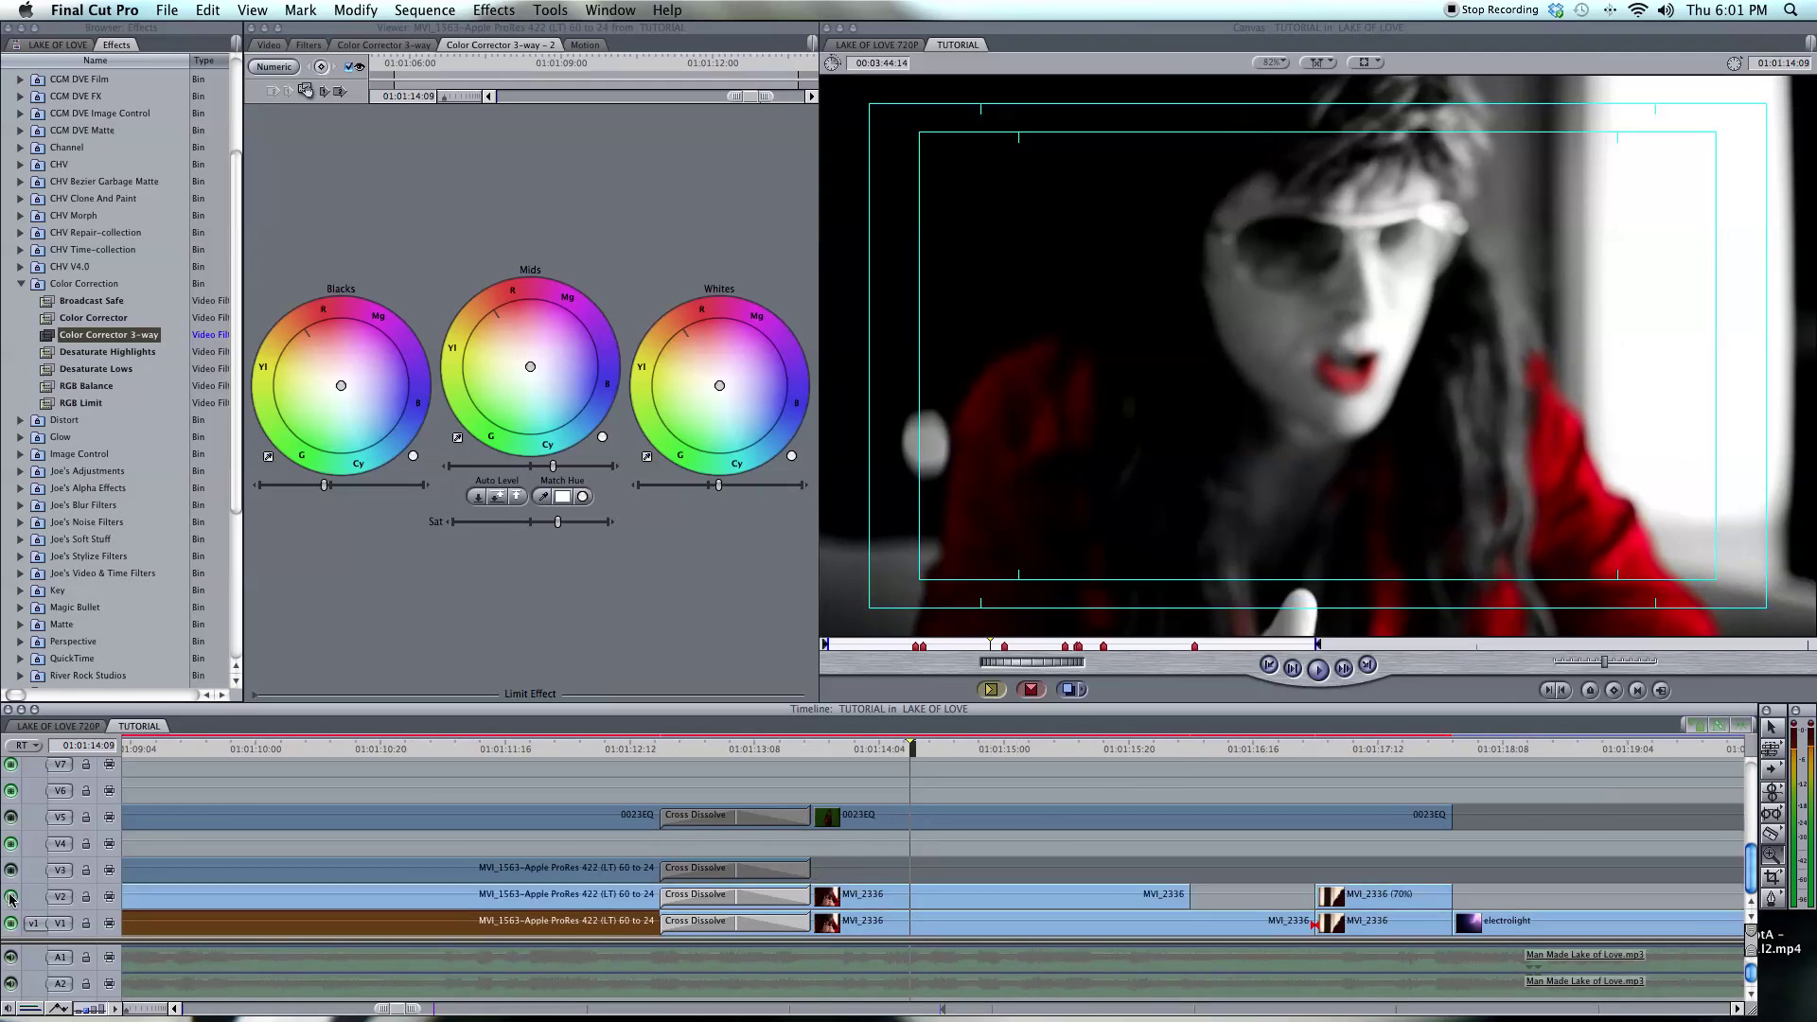
{"action": "left_click", "coordinate": [12, 817]}
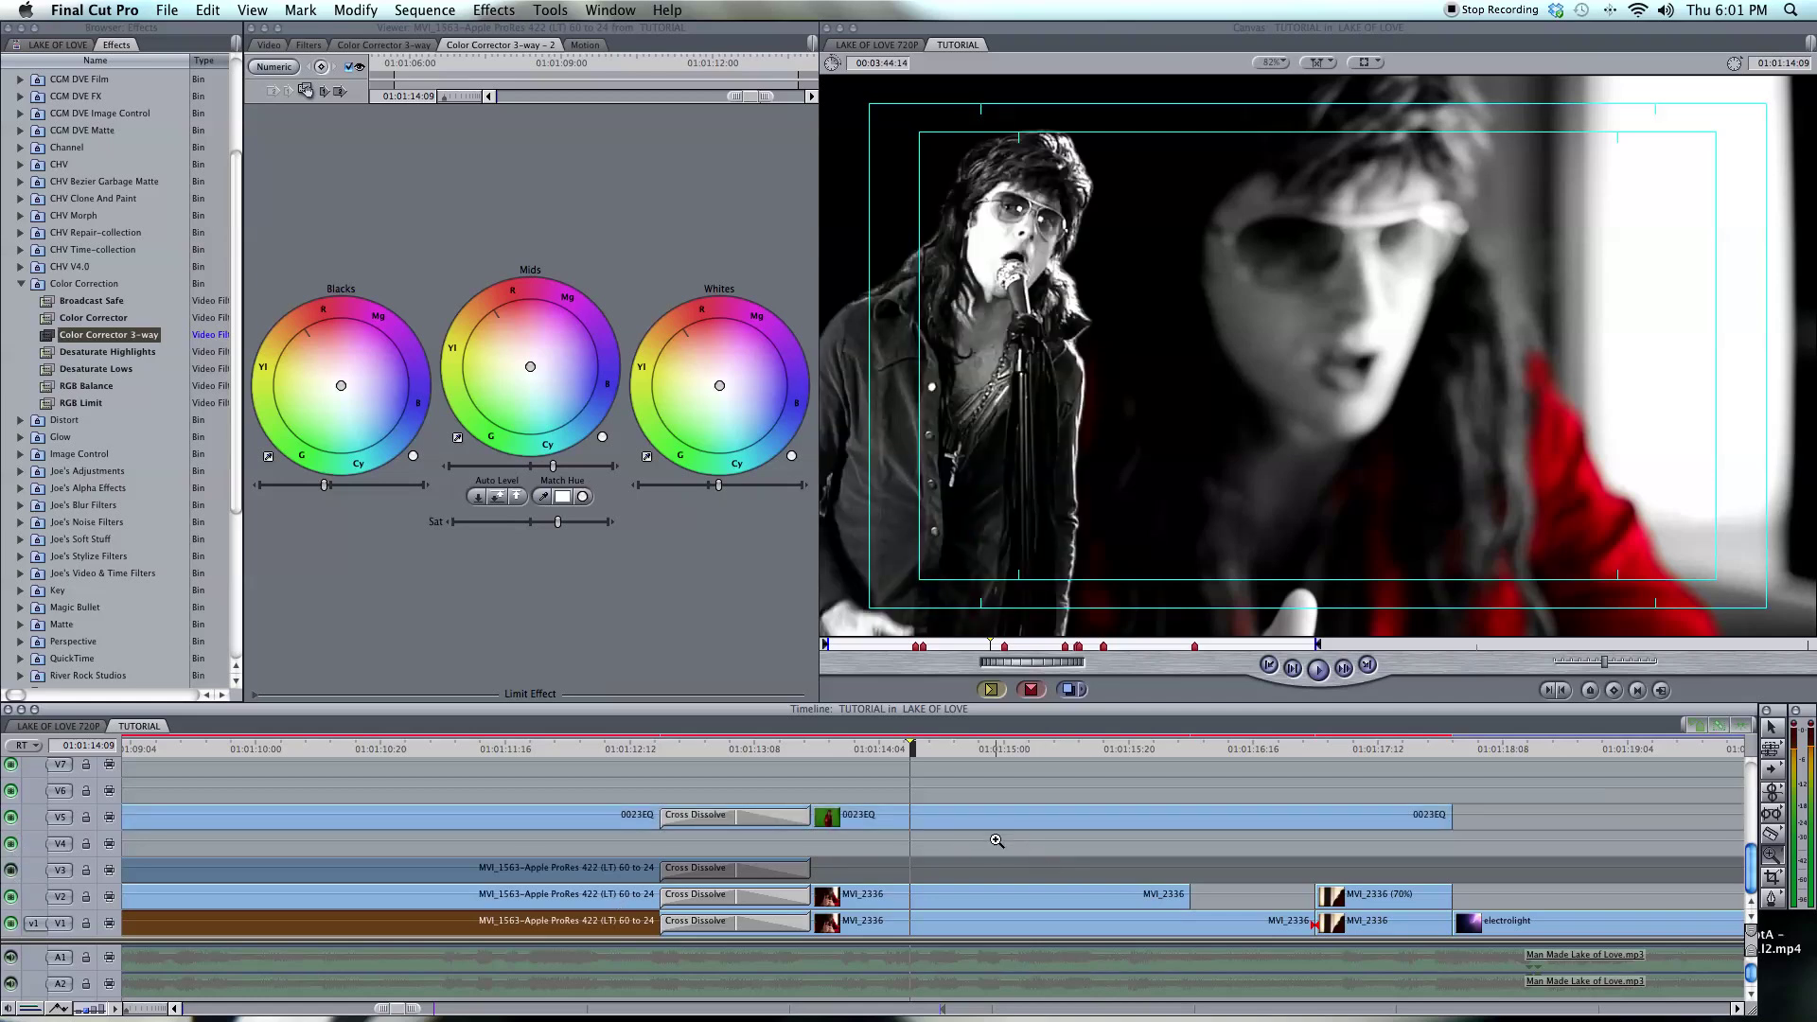
{"action": "key", "text": "a"}
{"action": "double_click", "coordinate": [913, 899]}
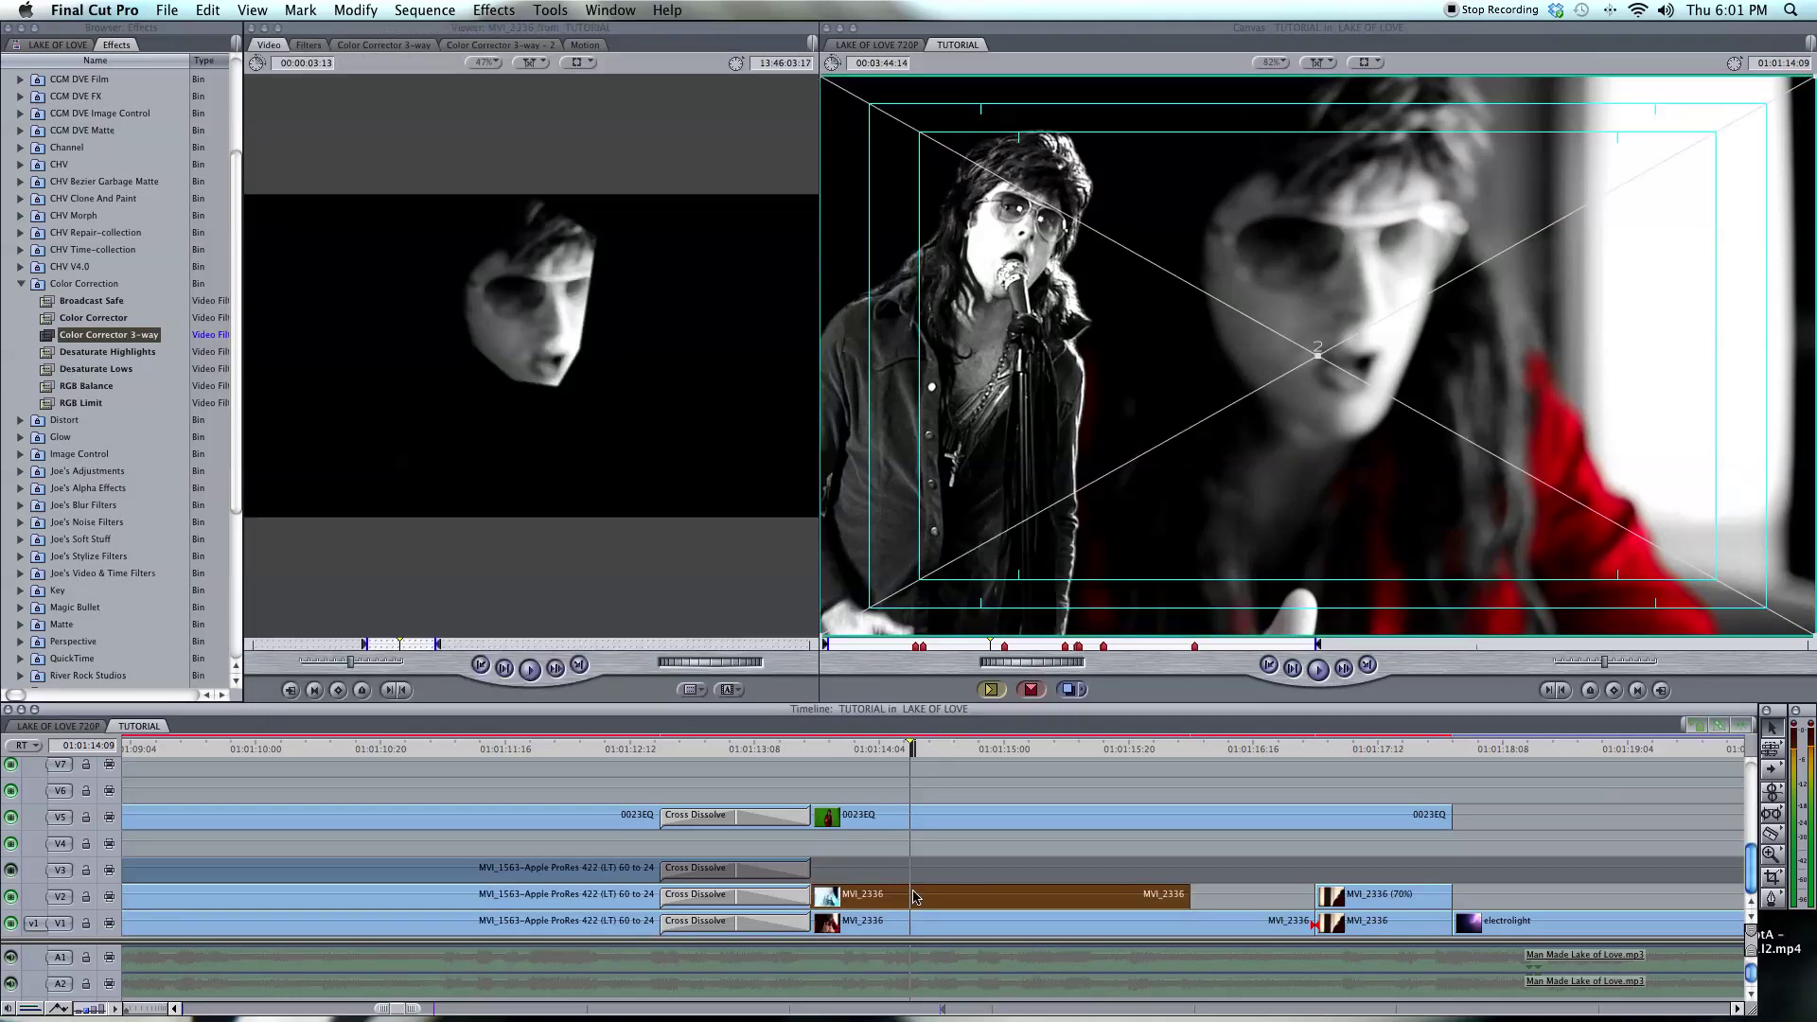
Step the V2 MVI_2336 clip a few frames forward, then render the sequence's effects.
{"action": "left_click", "coordinate": [959, 749]}
{"action": "key", "text": "Right"}
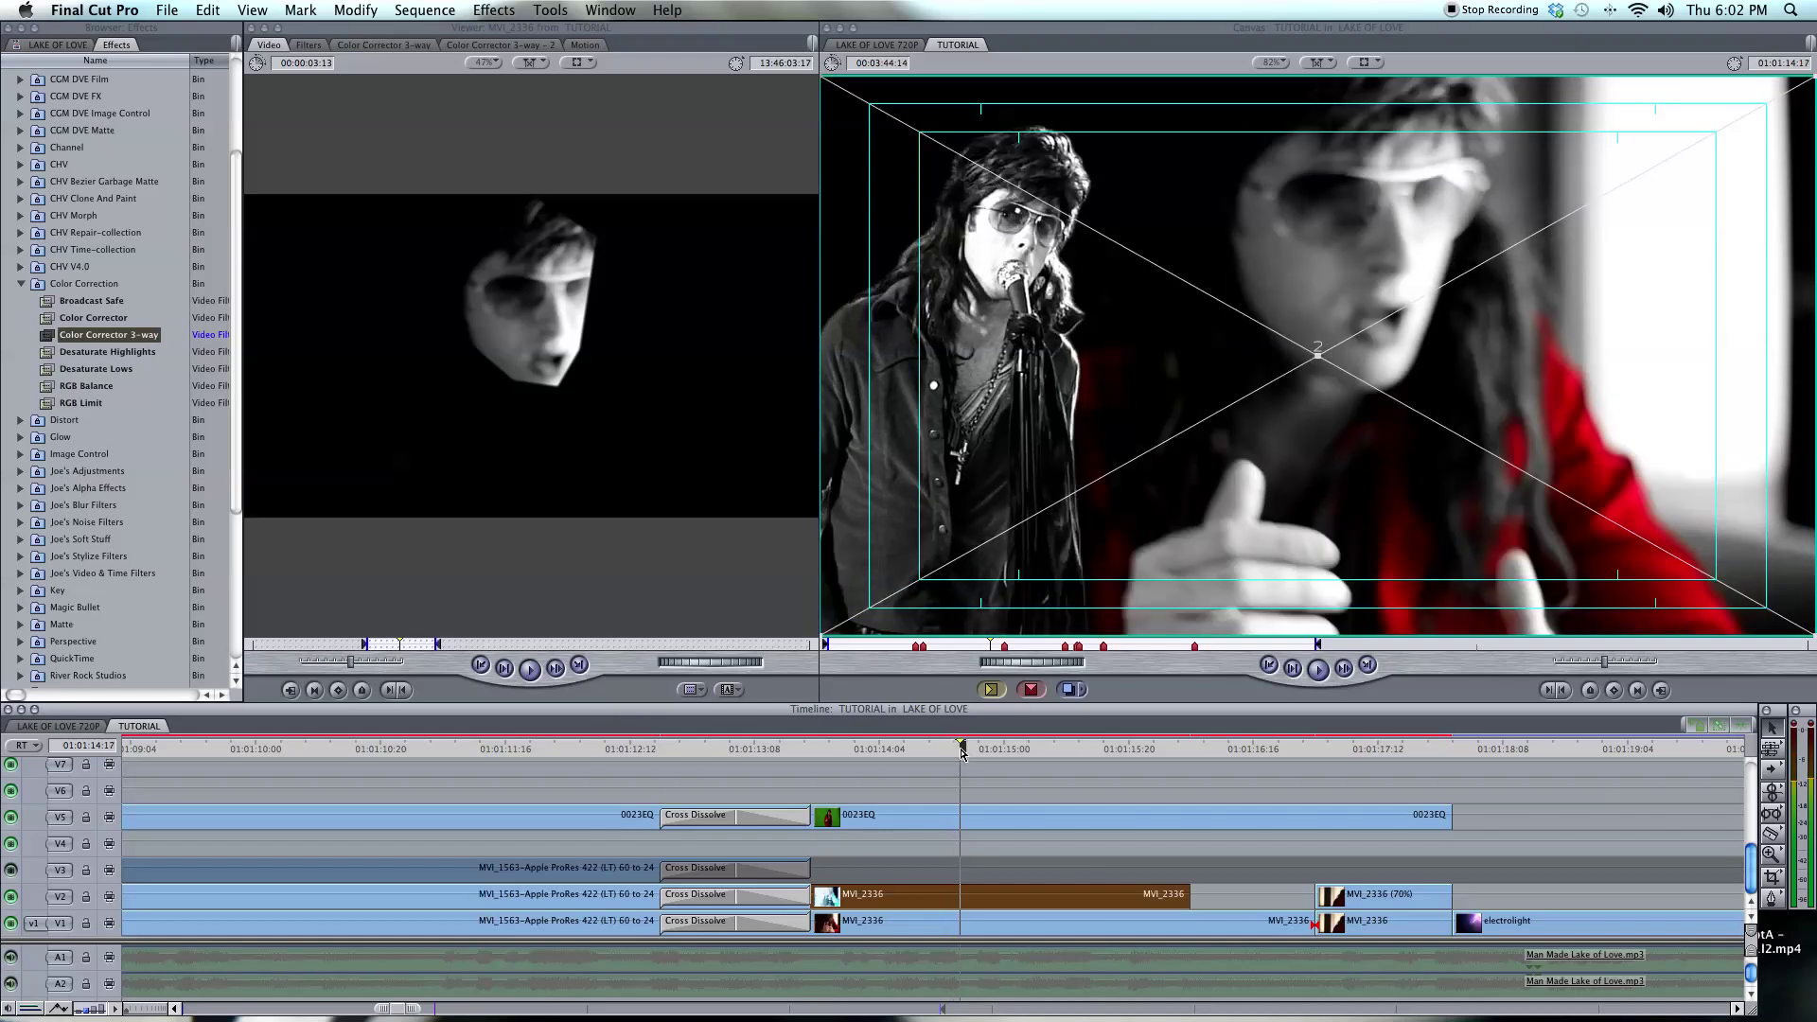
{"action": "key", "text": "Right"}
{"action": "key", "text": "Right"}
{"action": "double_click", "coordinate": [1003, 894]}
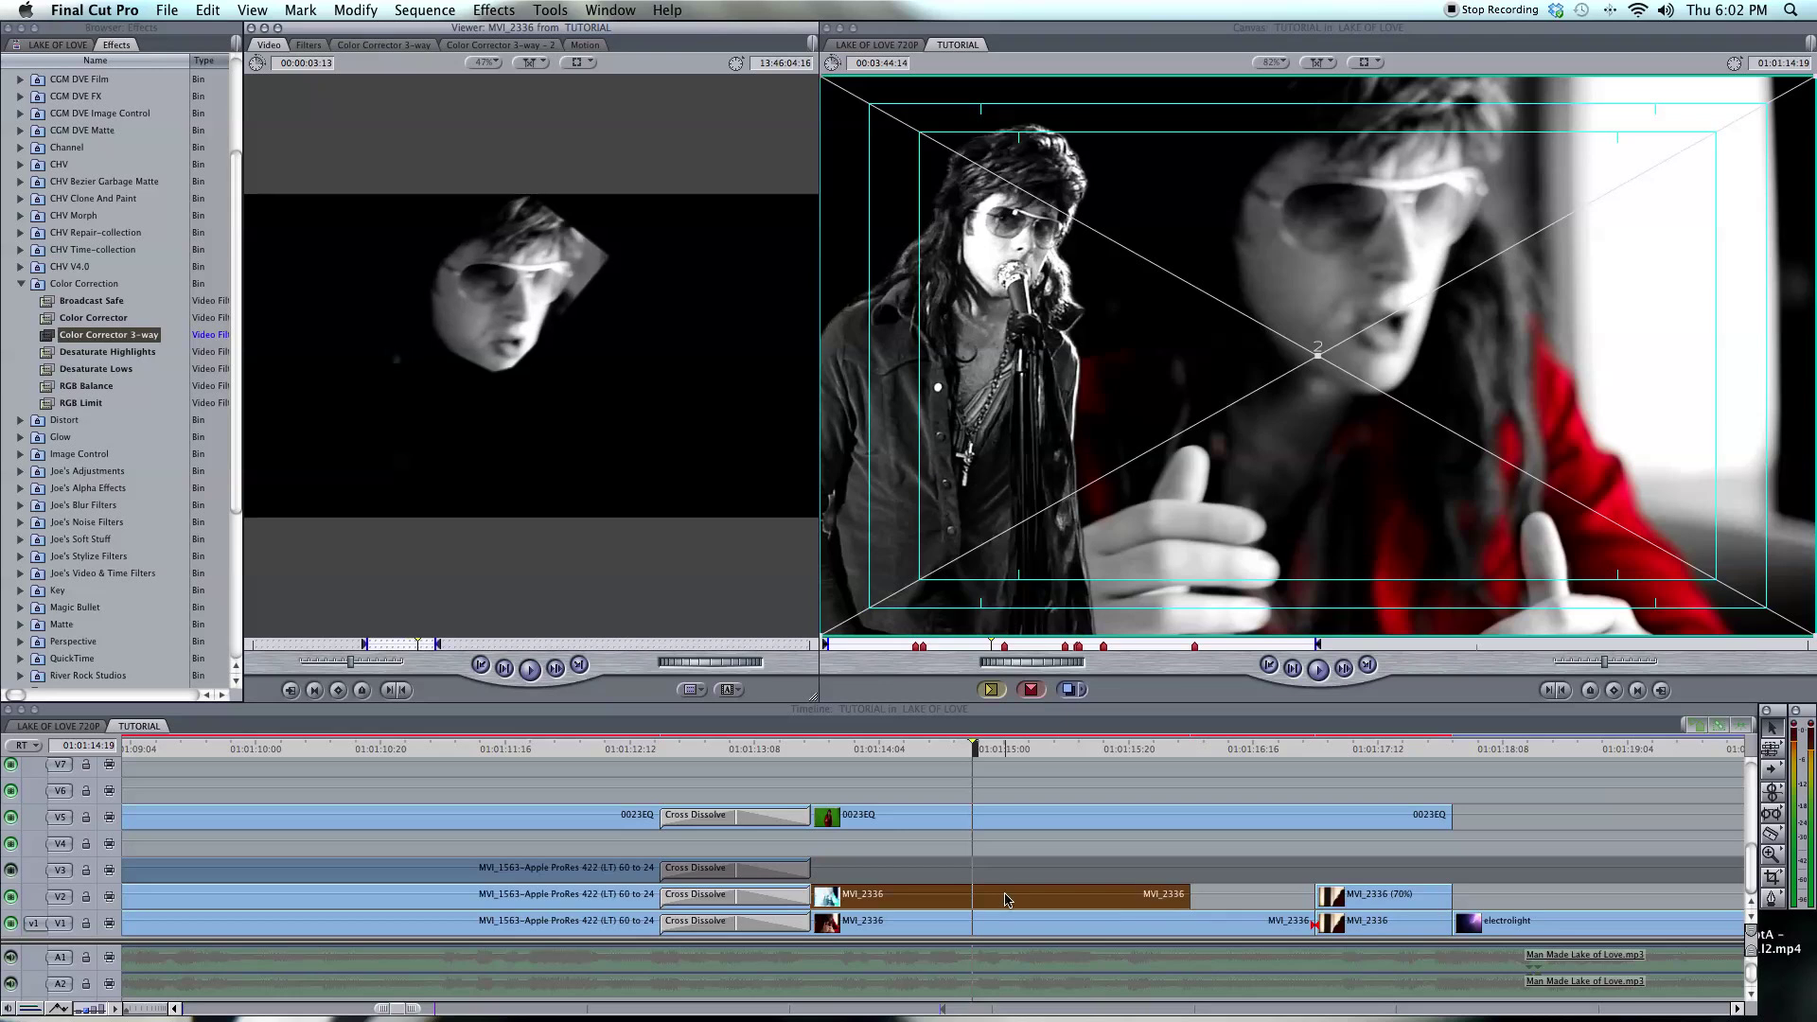
{"action": "key", "text": "super+r"}
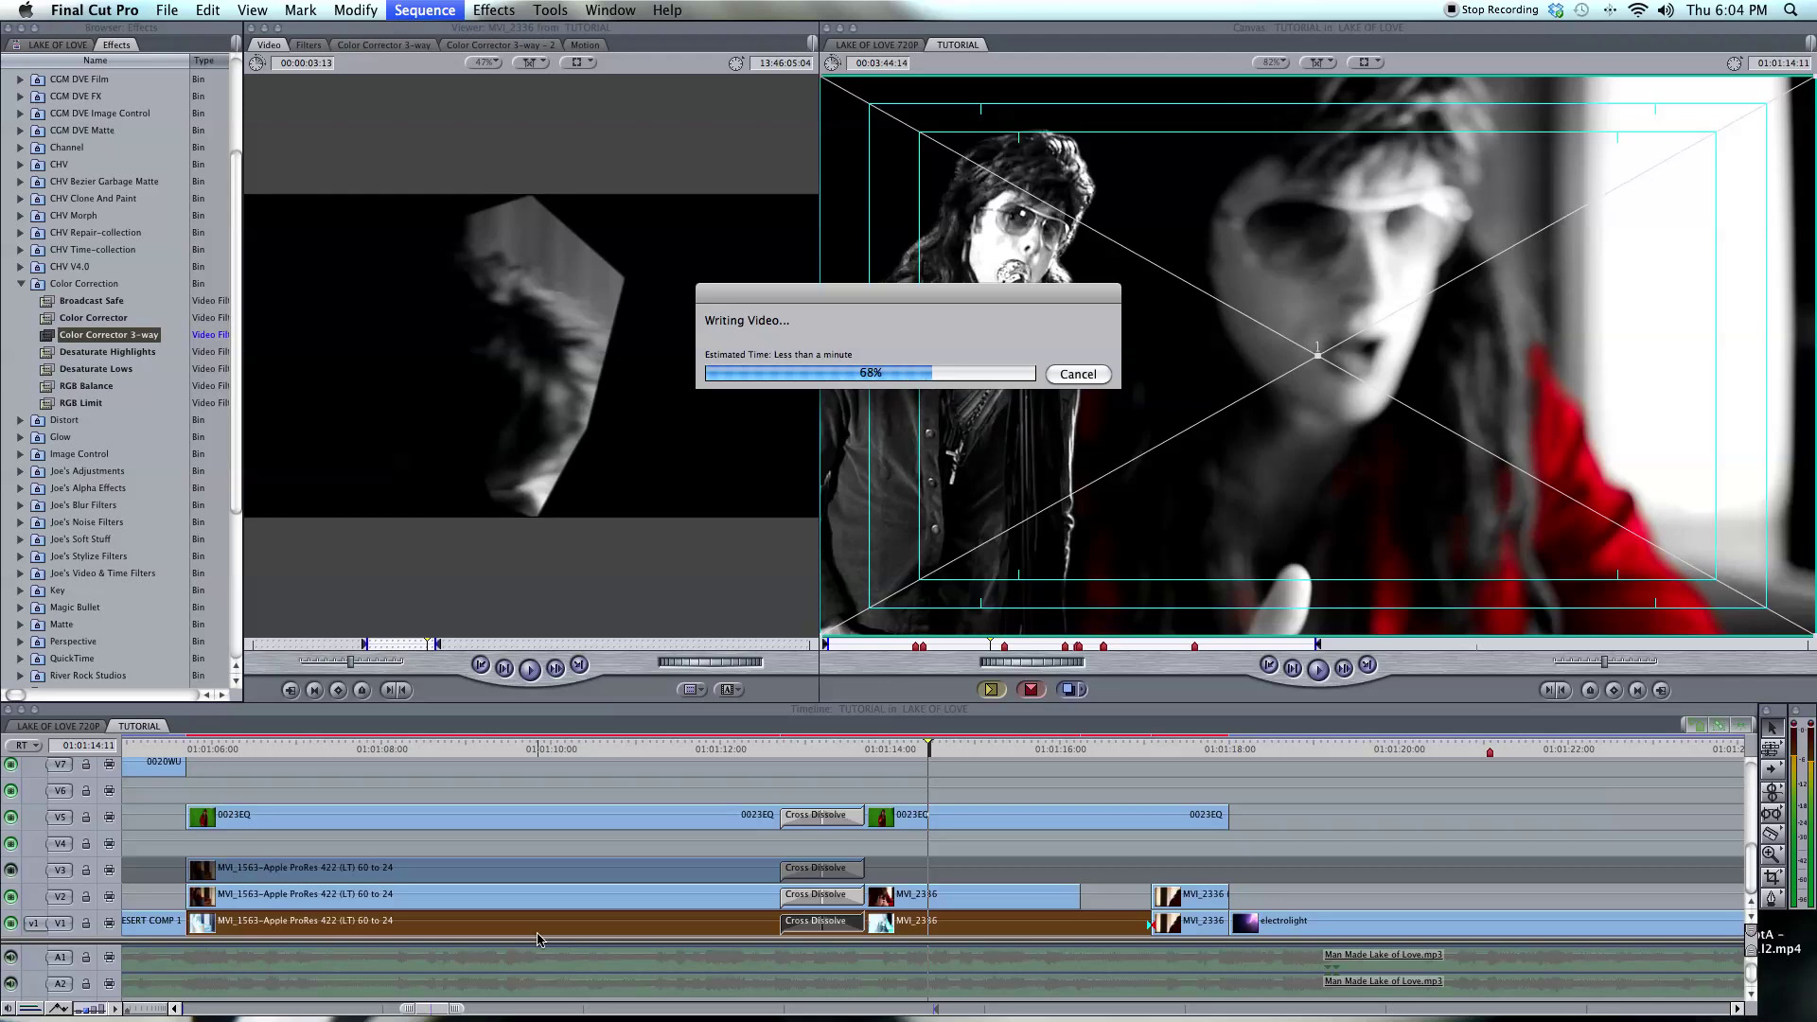
Move the playhead back to the couch shot near the timeline start for playback.
{"action": "left_click", "coordinate": [207, 753]}
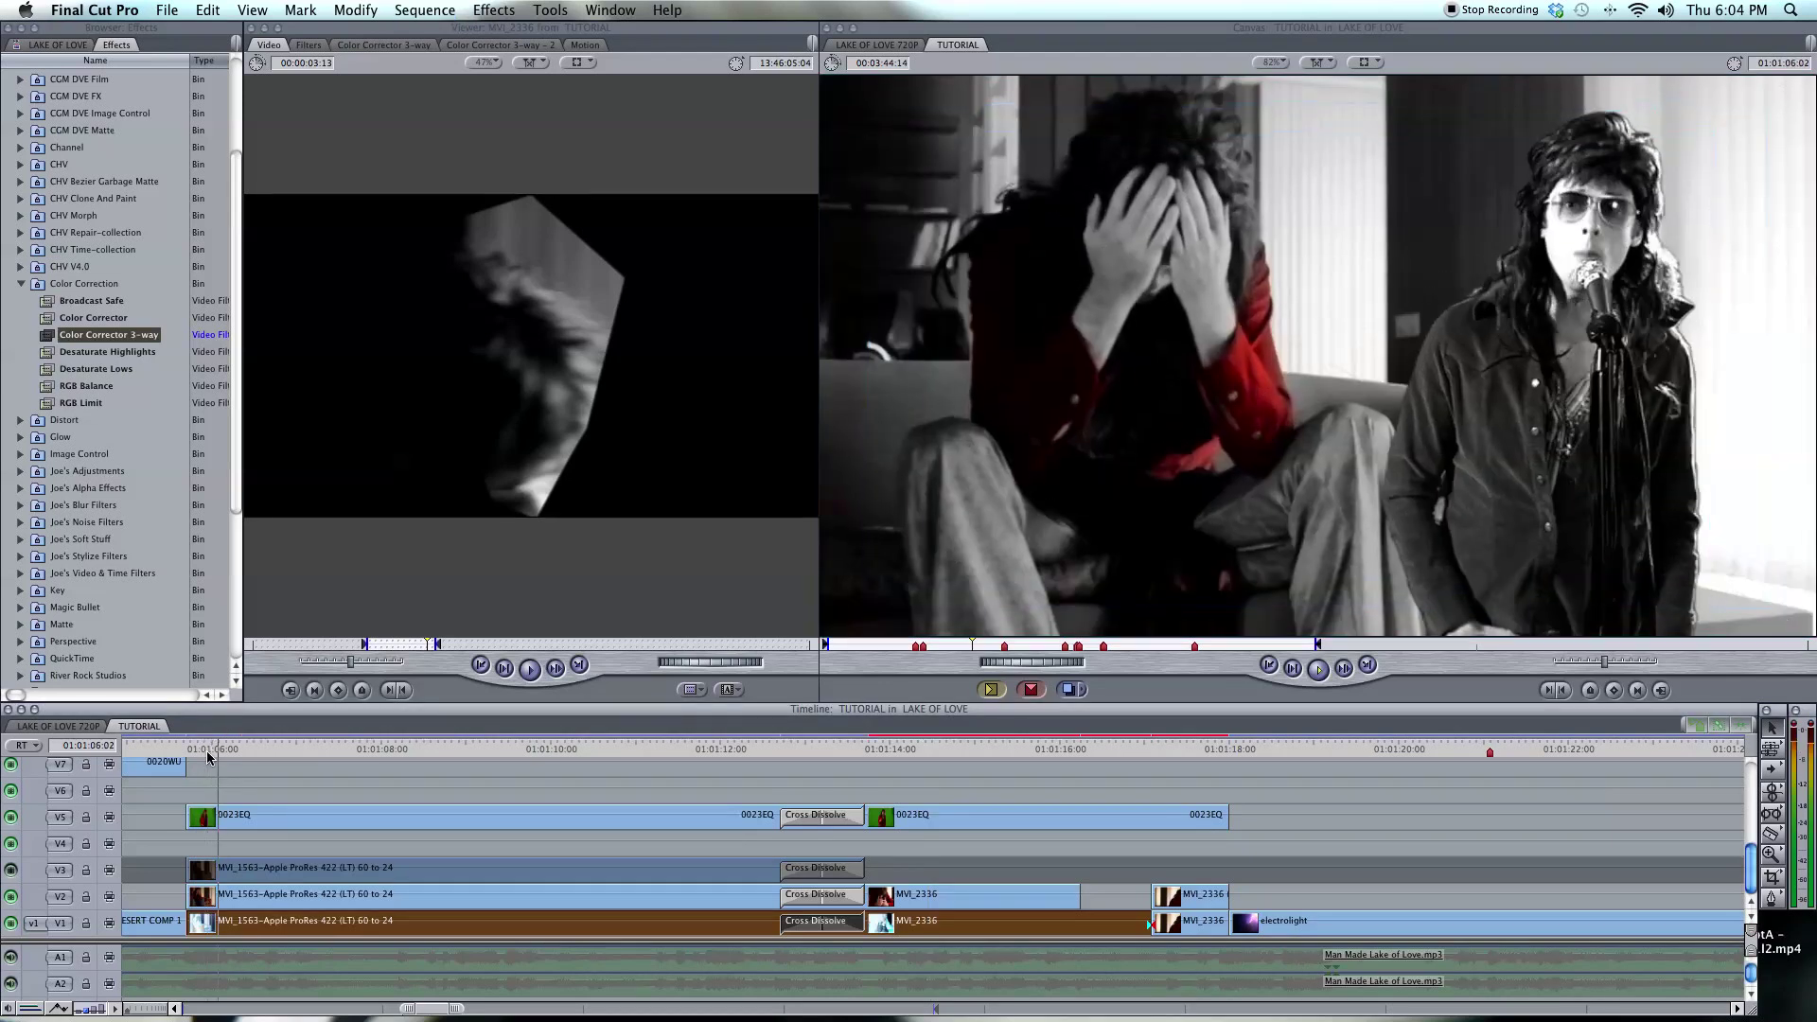